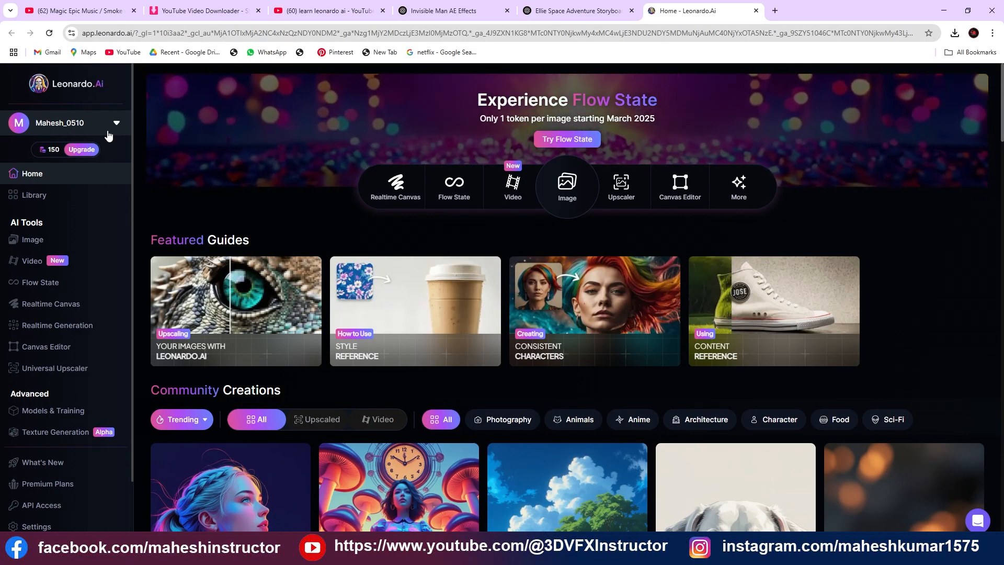
View the Video creation page, dismissing its Motion 2.0 introduction and guided tour, and return to the home page
left_click(29, 259)
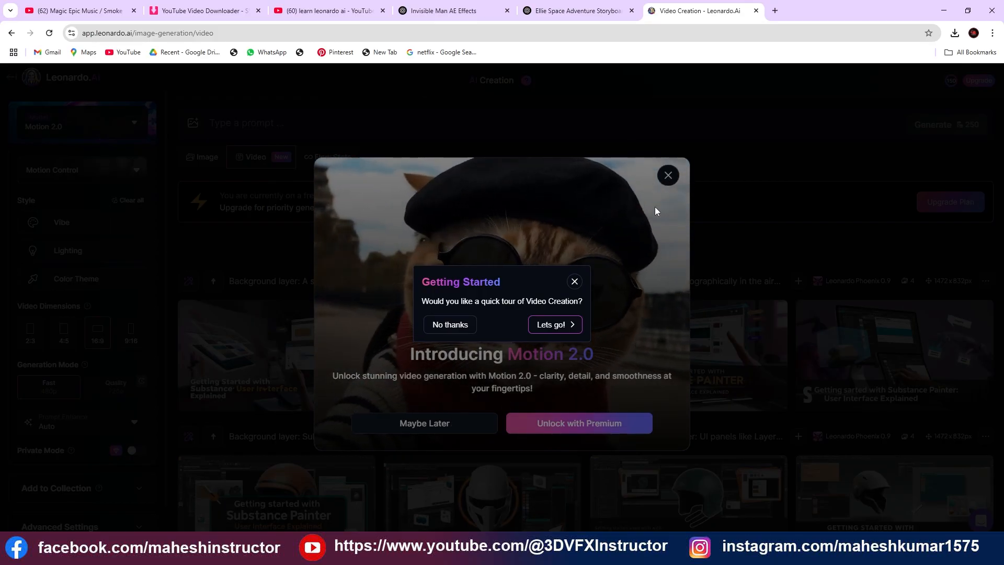
left_click(668, 176)
left_click(451, 324)
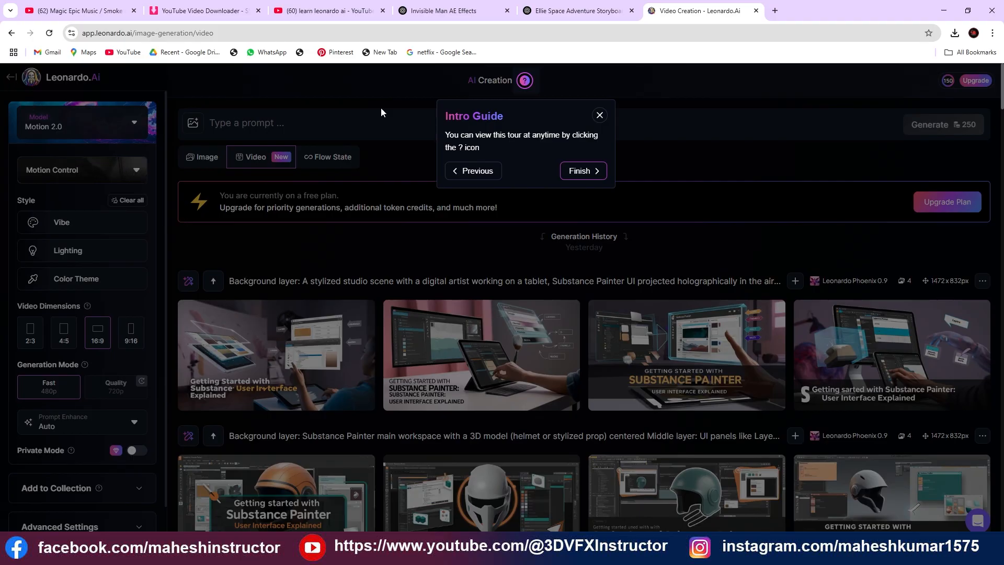
left_click(598, 116)
left_click(12, 79)
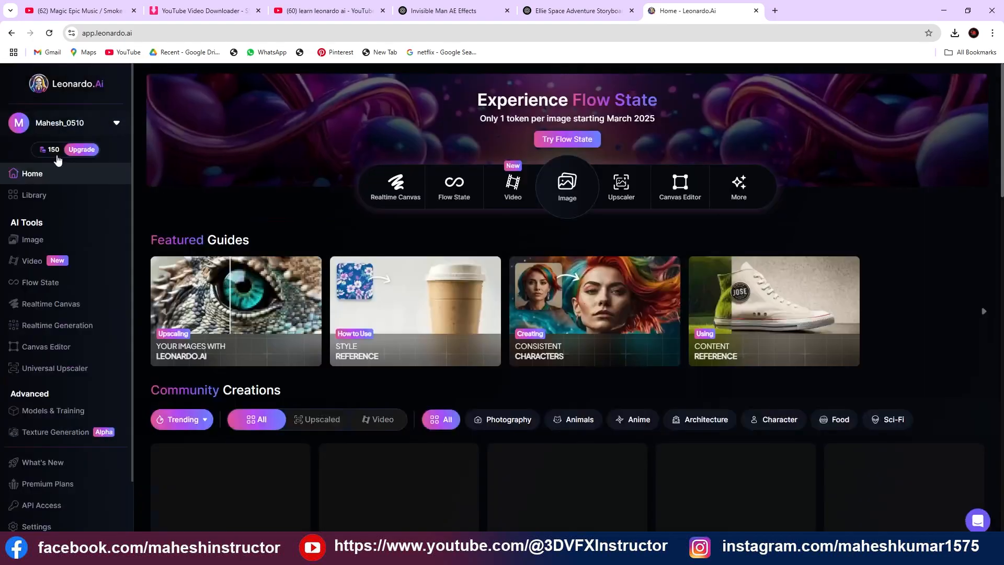
Open the Image creation page and browse the previously generated images in its history
left_click(37, 240)
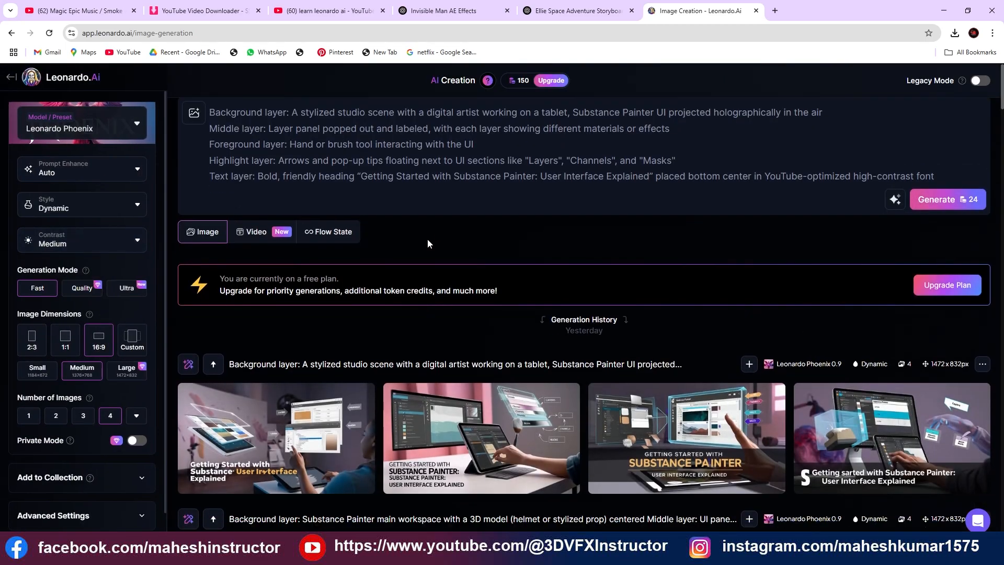
scroll(428, 238, "down", 15)
scroll(427, 240, "down", 10)
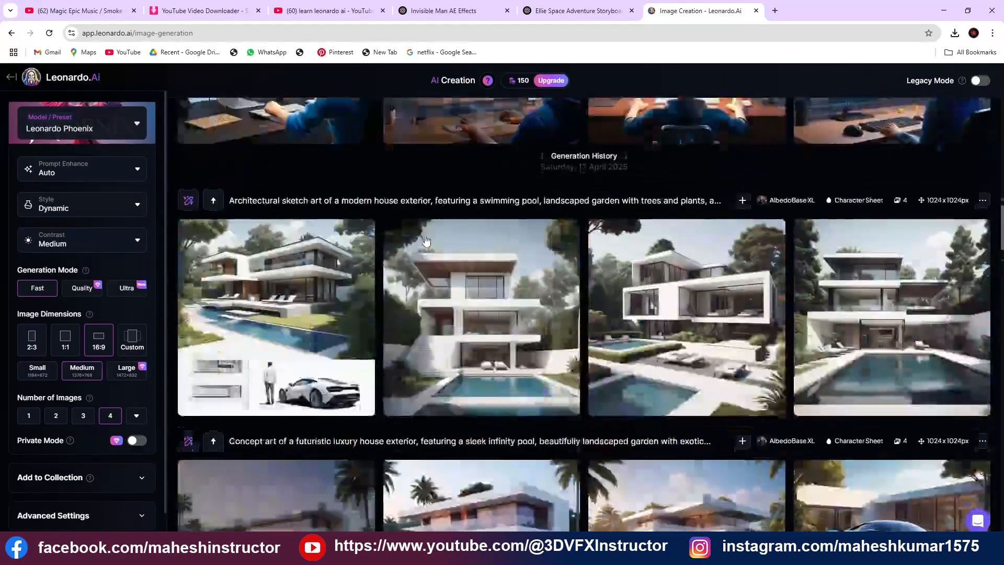
scroll(426, 241, "down", 10)
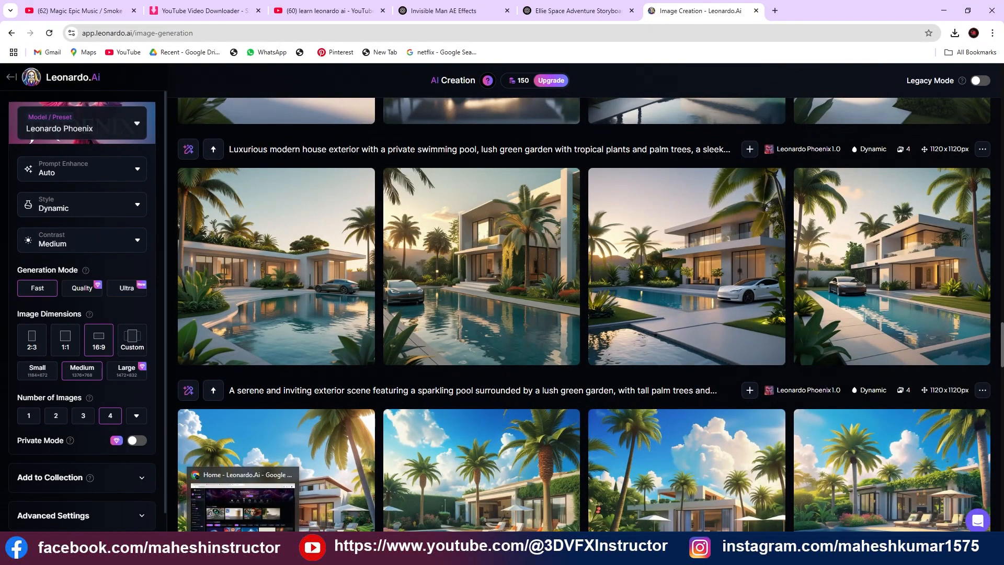
Switch to the other browser window with Leonardo.Ai, open its Image creation page and look through the generation history
left_click(244, 552)
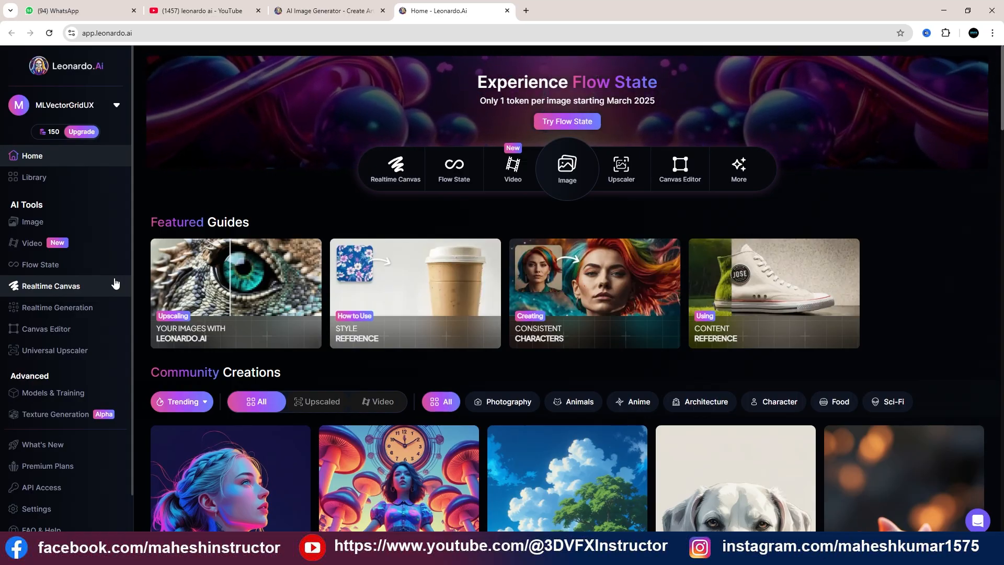
left_click(32, 222)
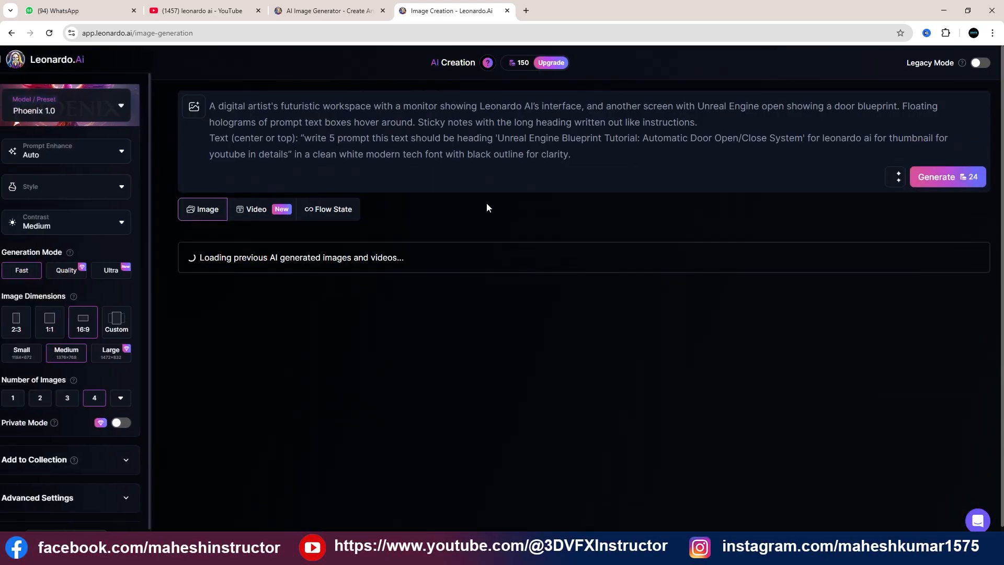
scroll(466, 167, "down", 12)
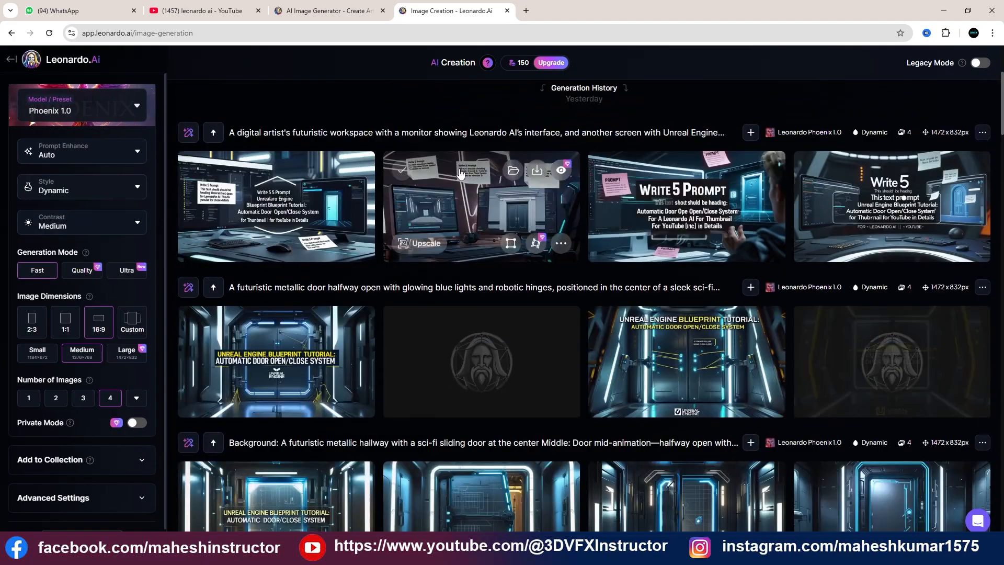
scroll(455, 174, "down", 4)
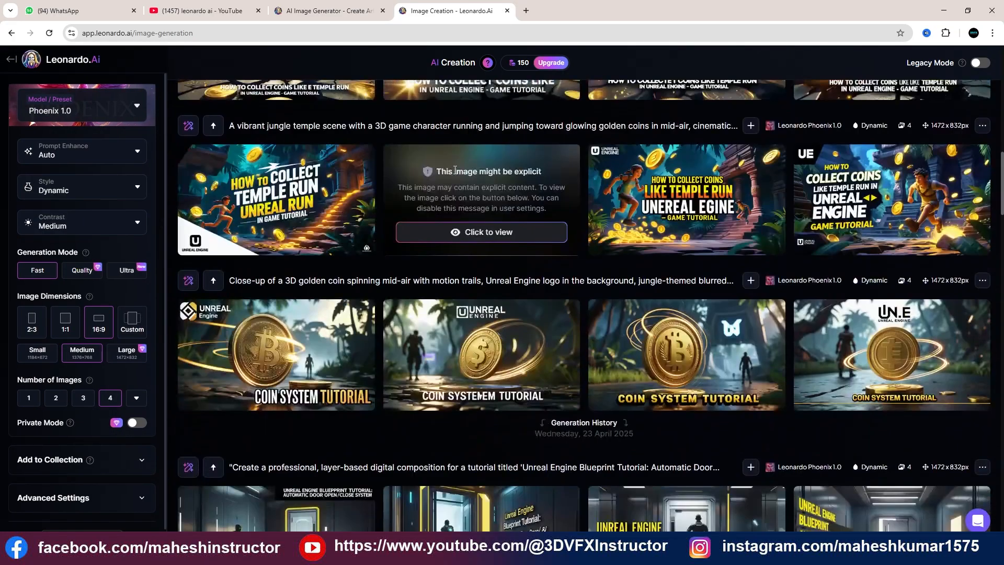
left_click(506, 235)
scroll(492, 230, "down", 5)
scroll(490, 228, "up", 3)
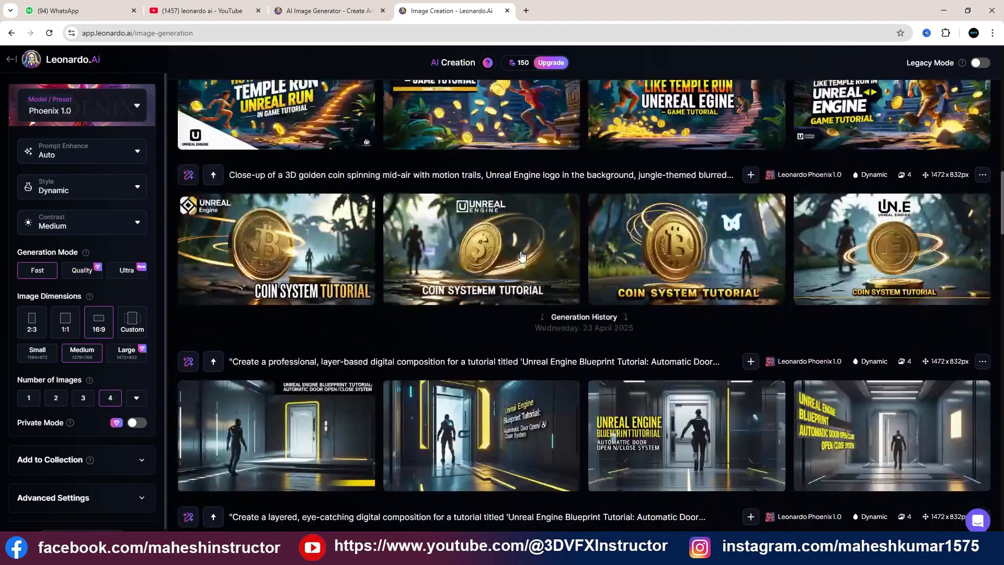
scroll(486, 226, "down", 12)
scroll(476, 215, "up", 5)
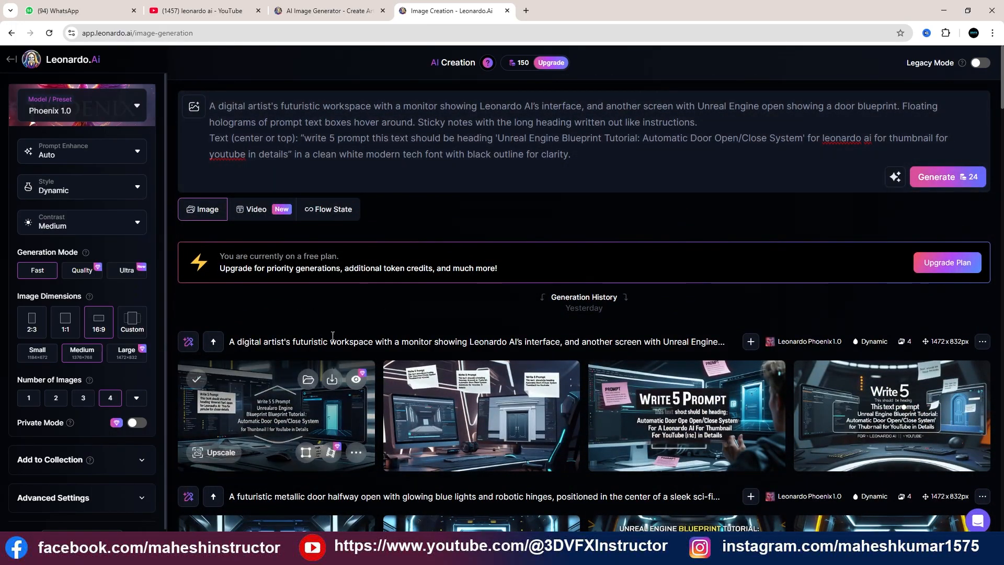
left_click(269, 128)
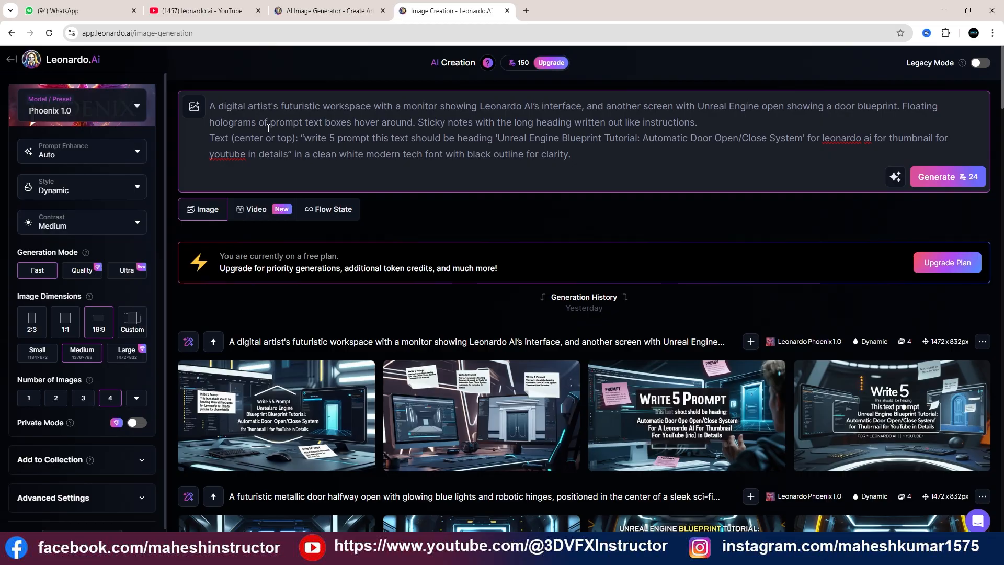
Search Google for chatgpt in a new tab, open ChatGPT from OpenAI's introduction page and close that introduction page
left_click(526, 10)
left_click(428, 212)
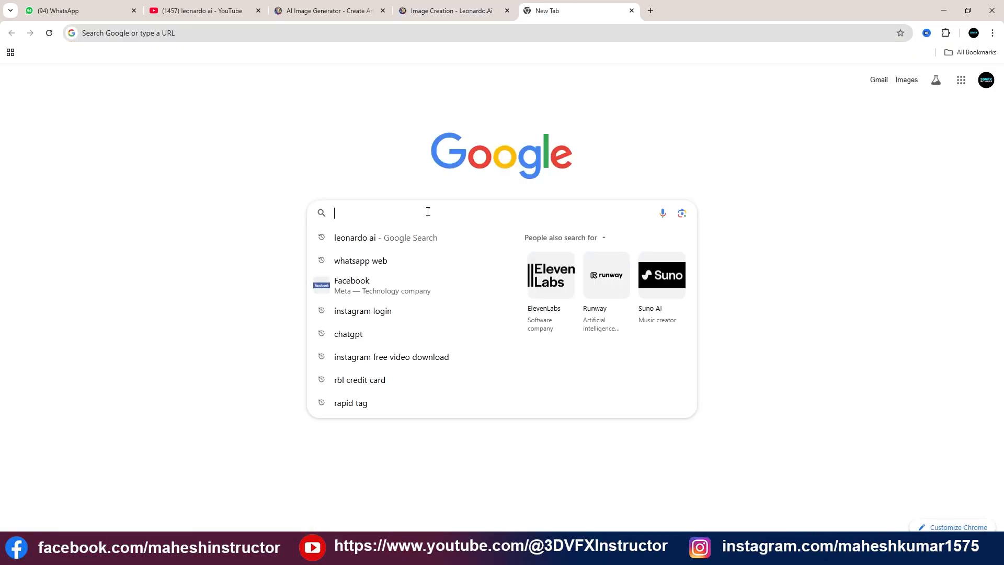
type("chatgpt")
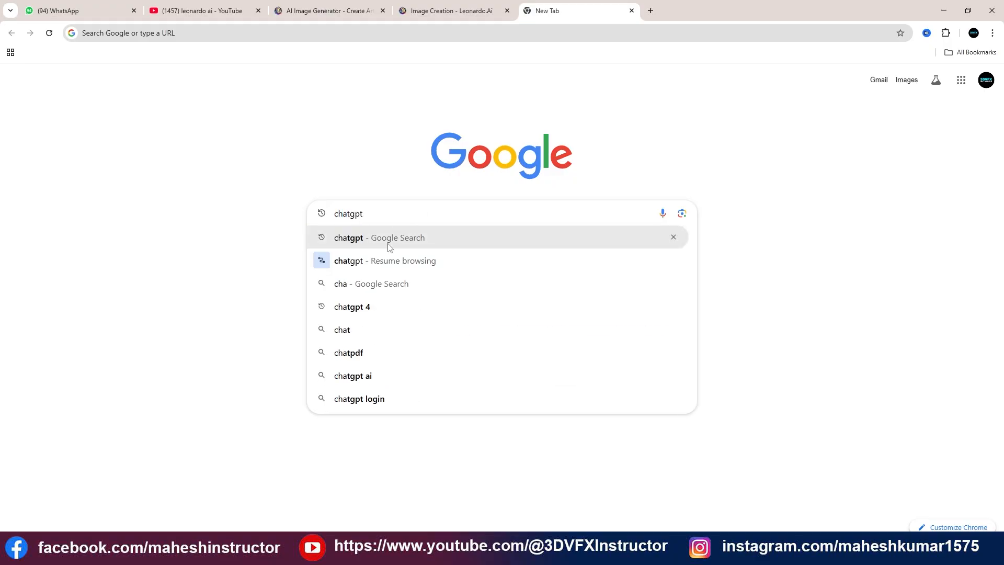
left_click(390, 246)
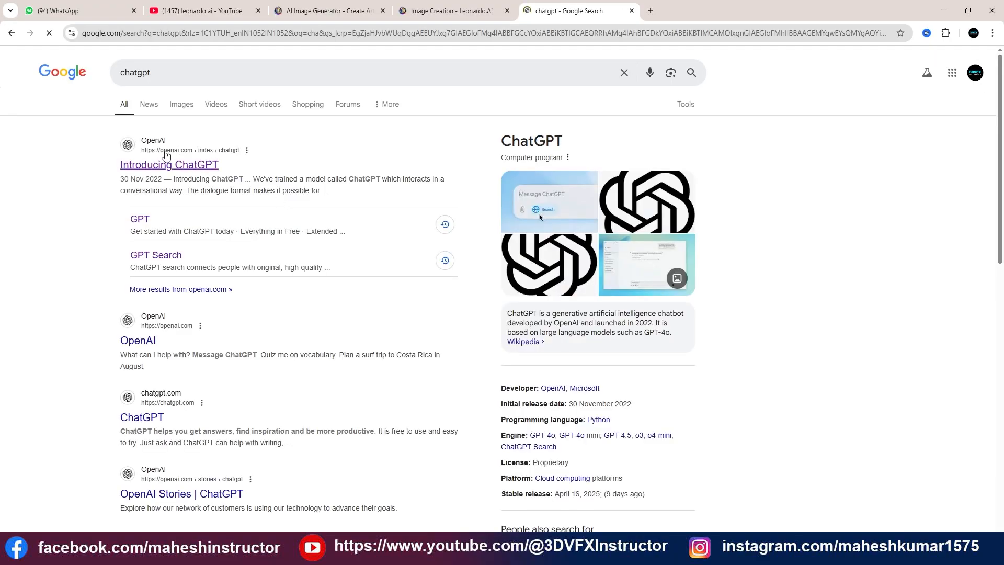
left_click(164, 165)
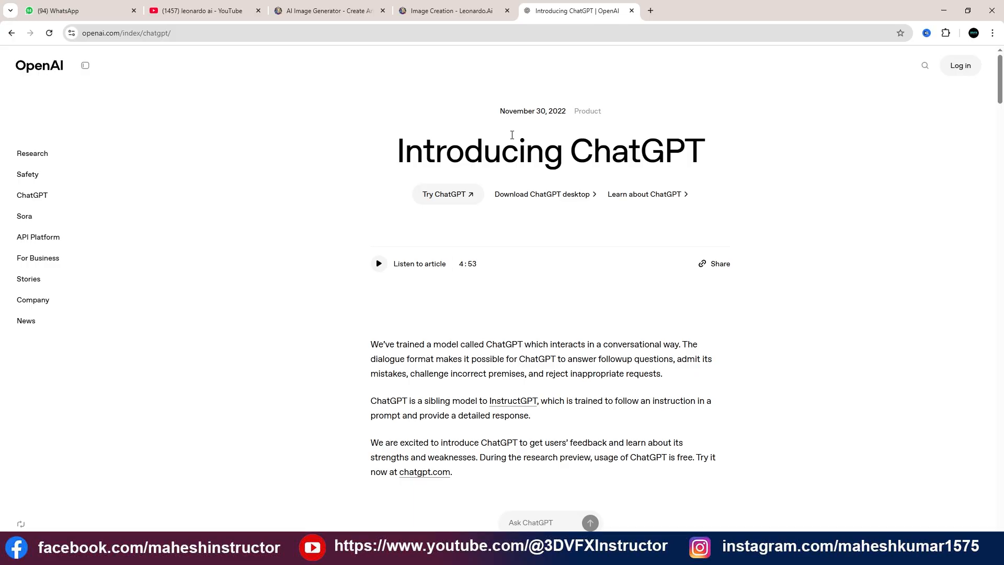
left_click(449, 205)
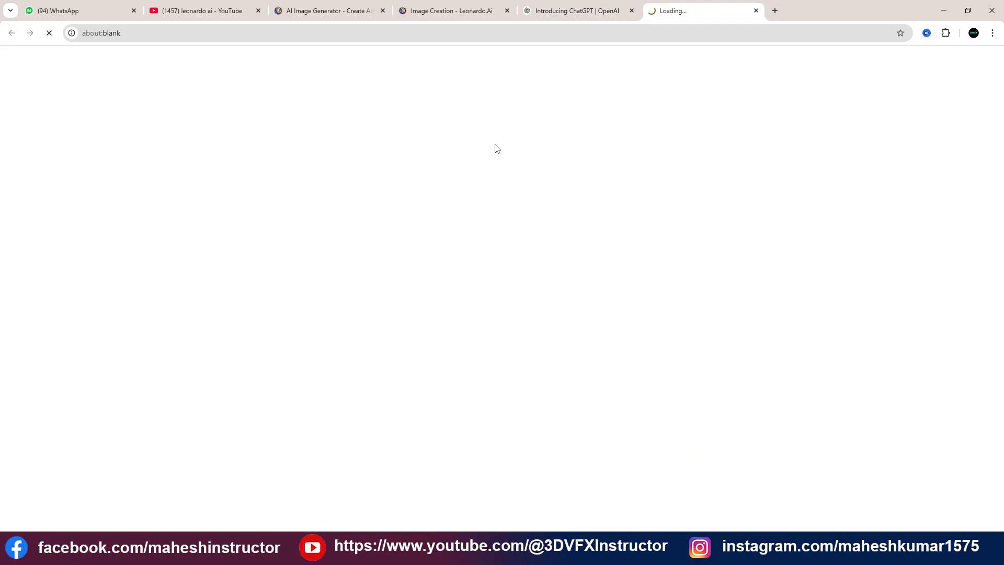
left_click(632, 11)
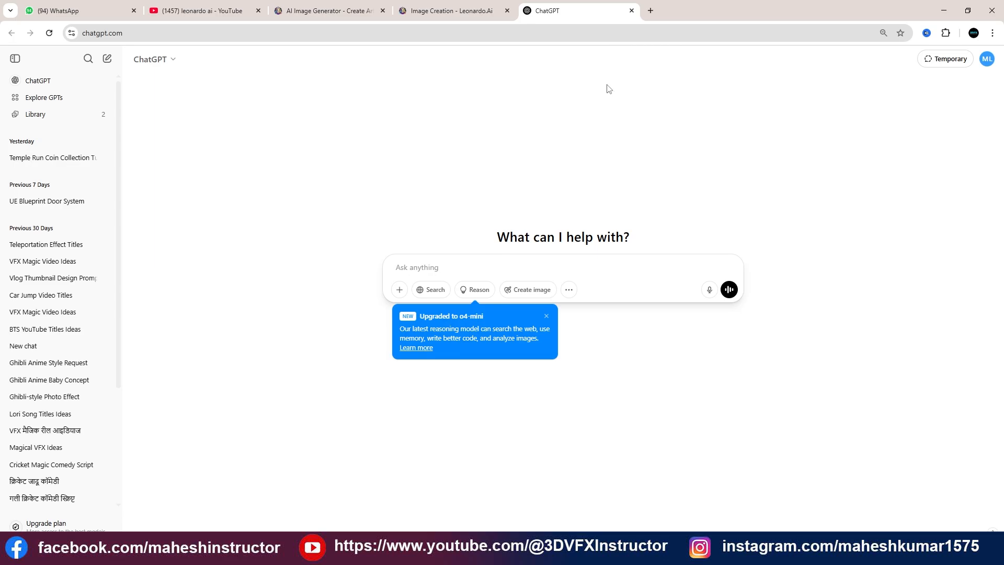
left_click(452, 10)
left_click(551, 13)
Switch back to Leonardo.Ai's Image creation page and replace the existing prompt with "exterior 3d model with pool small garden"
left_click(450, 8)
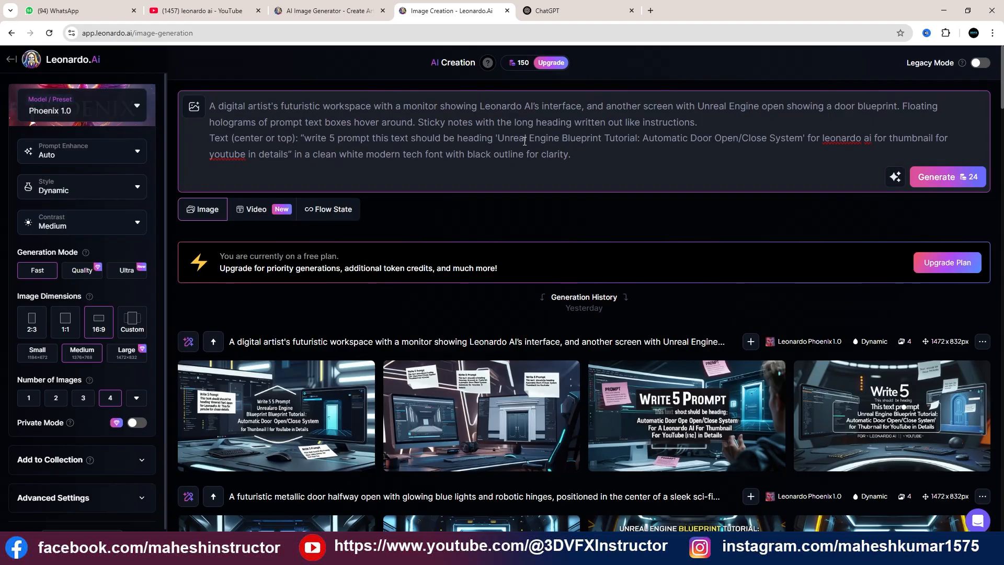
key("ctrl+a")
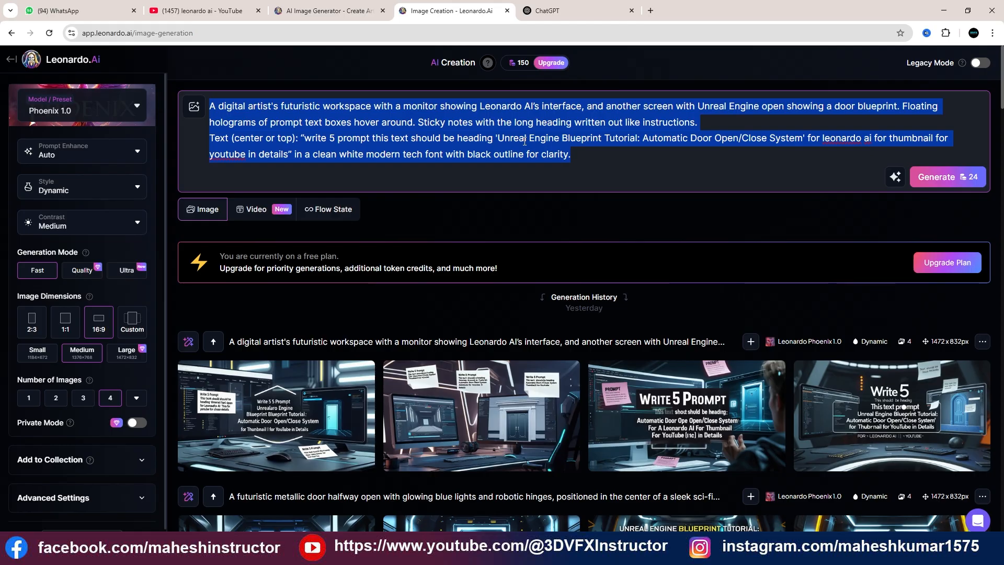
key("BackSpace")
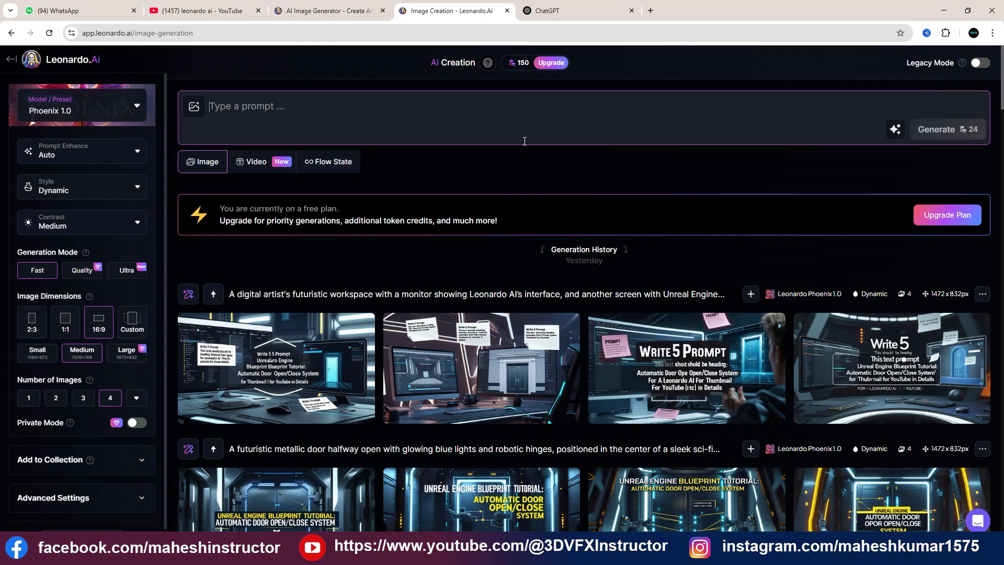
type("e")
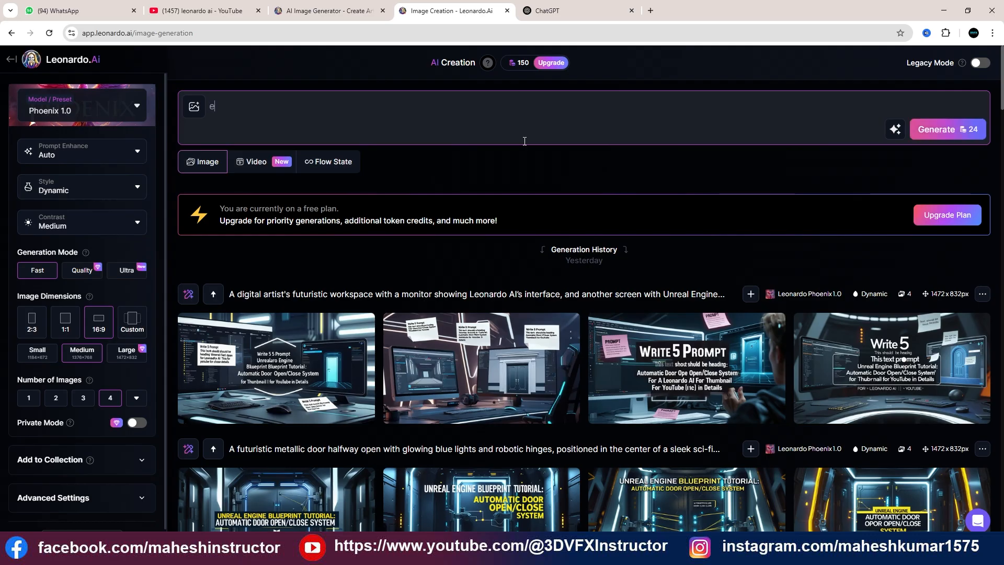
type("xterior")
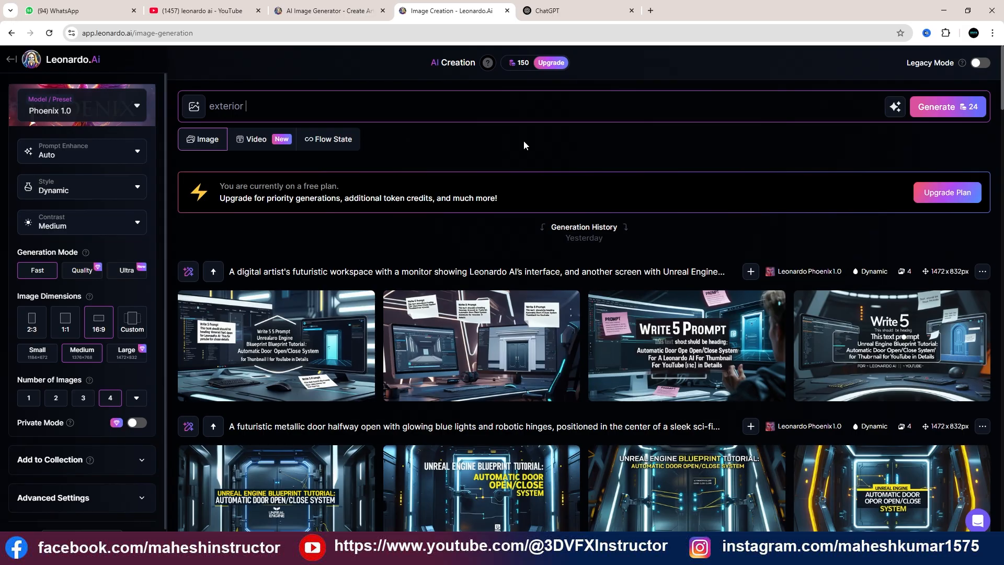
type(" 3d model with pool small gard")
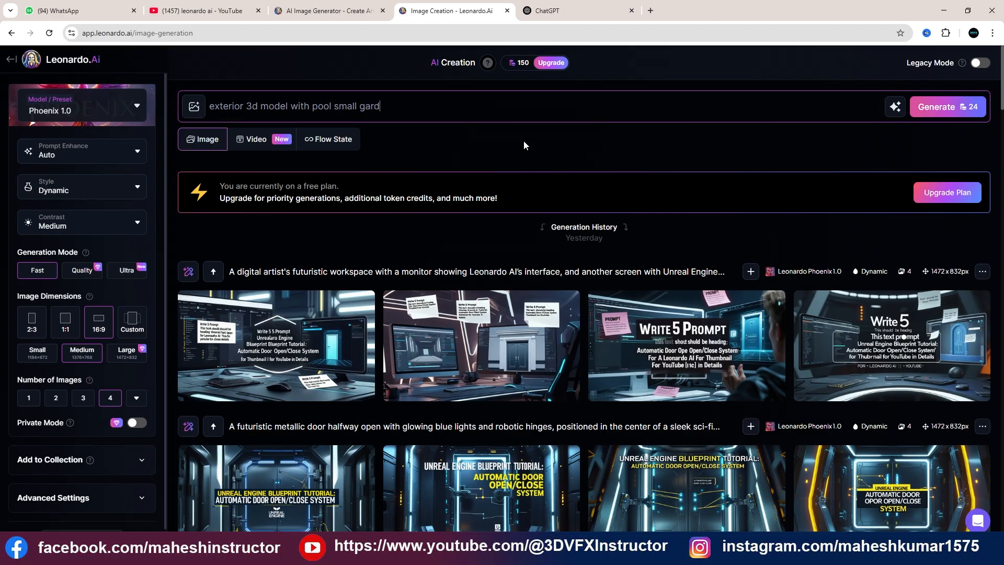
type("en")
Look over the Image Guidance options for the prompt and the Prompt Enhance choices, keeping Automatic
left_click(193, 106)
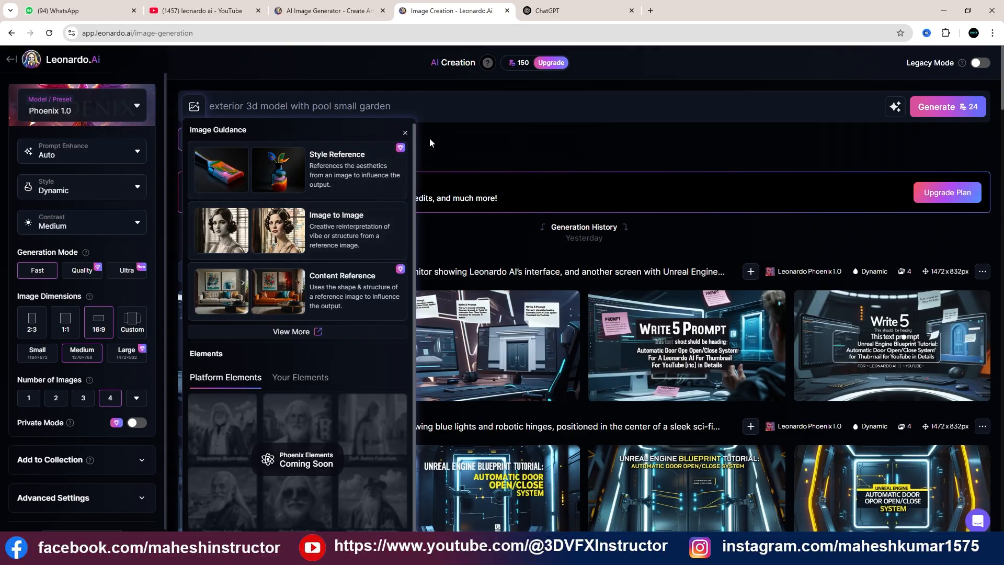
left_click(512, 135)
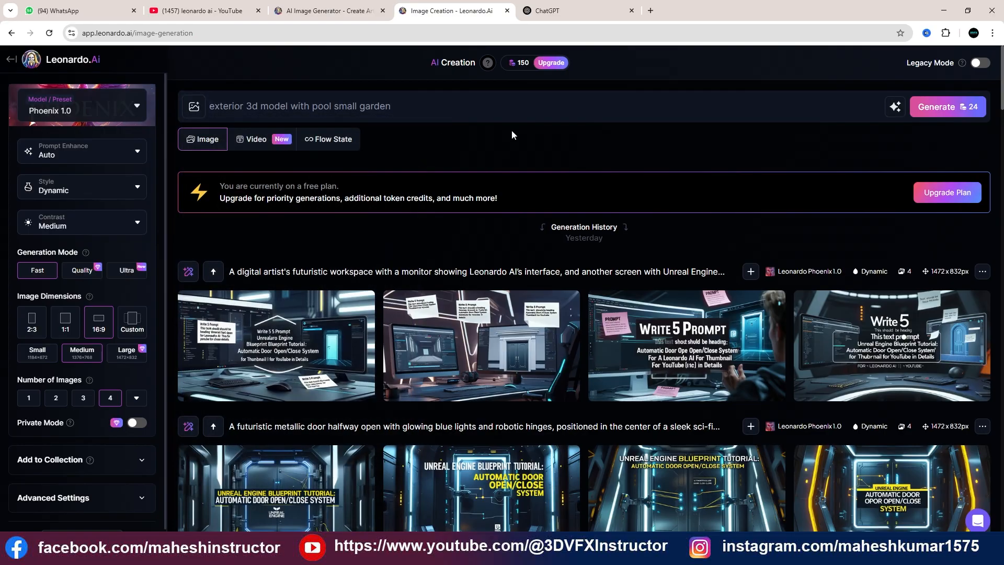
left_click(124, 157)
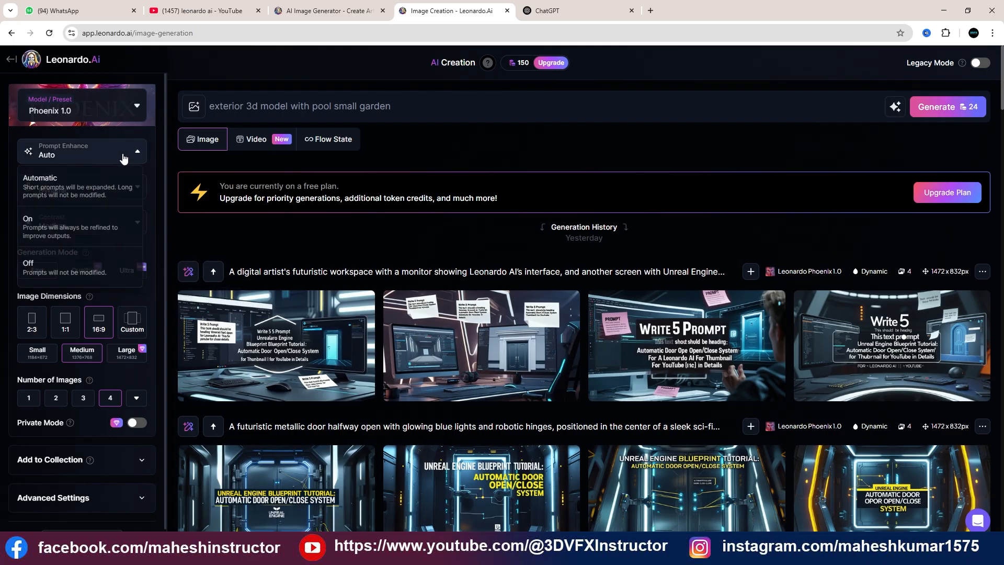
left_click(78, 189)
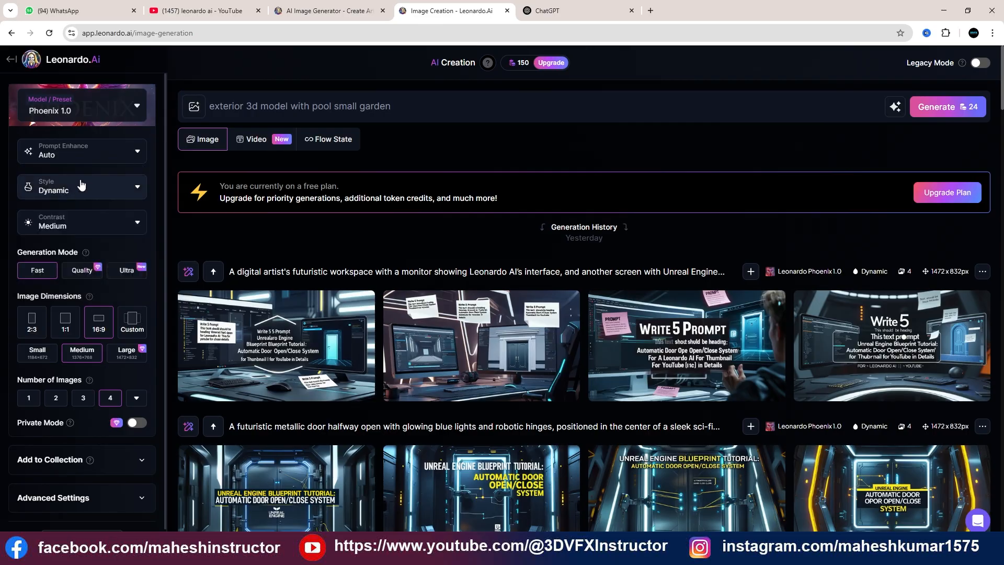
Choose the Portrait Perfect model preset and look through its contrast and style options
left_click(114, 113)
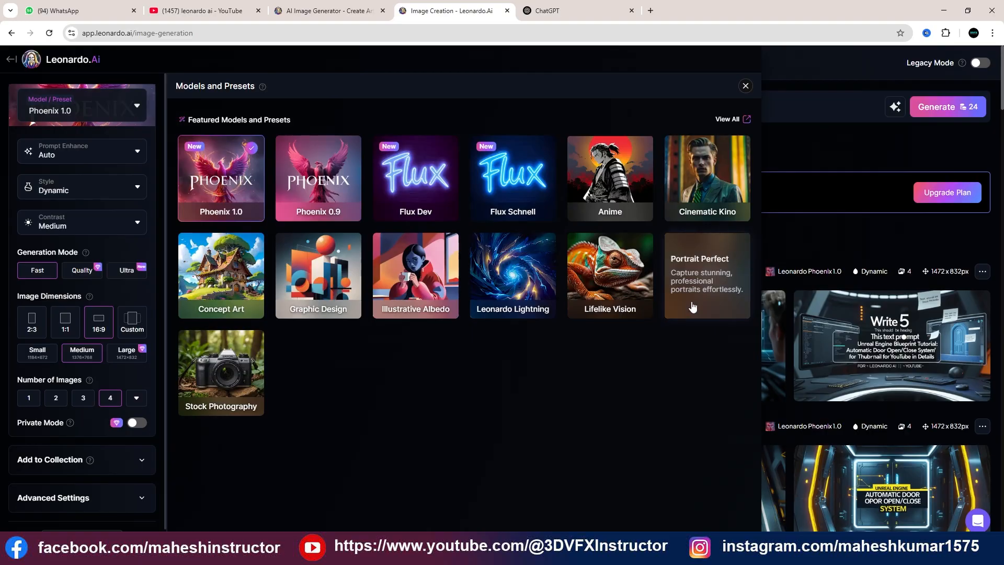
left_click(707, 282)
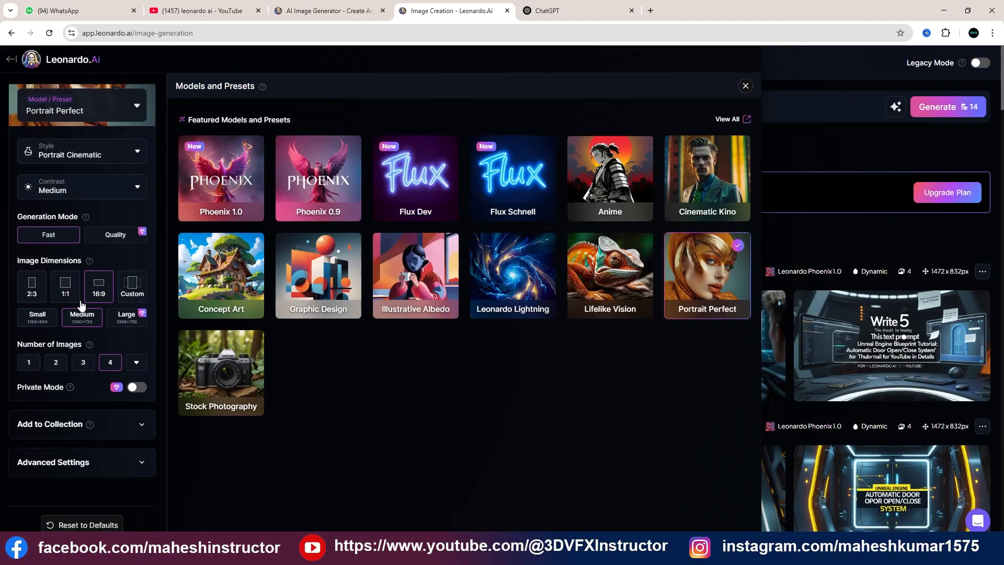
left_click(133, 194)
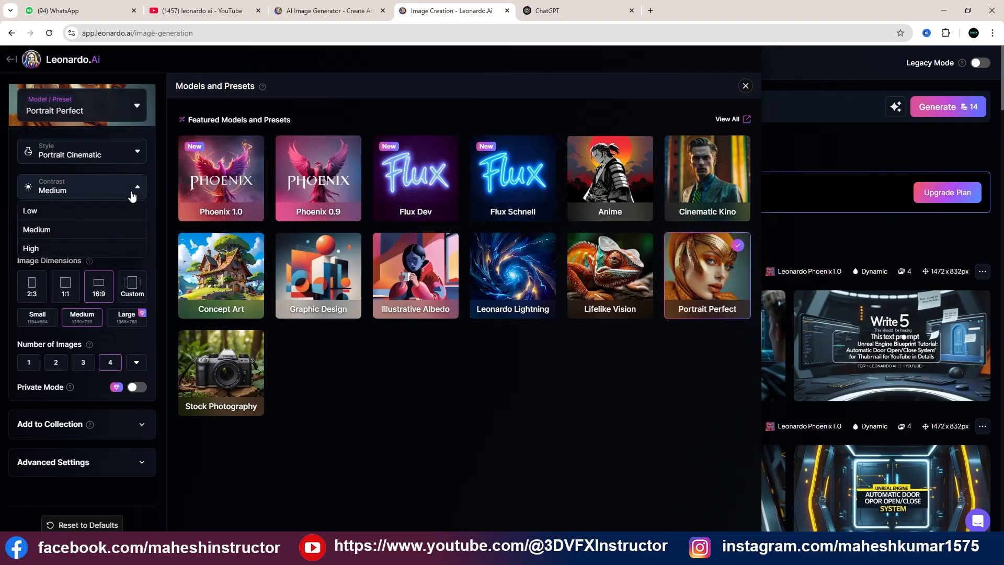
left_click(133, 152)
left_click(133, 152)
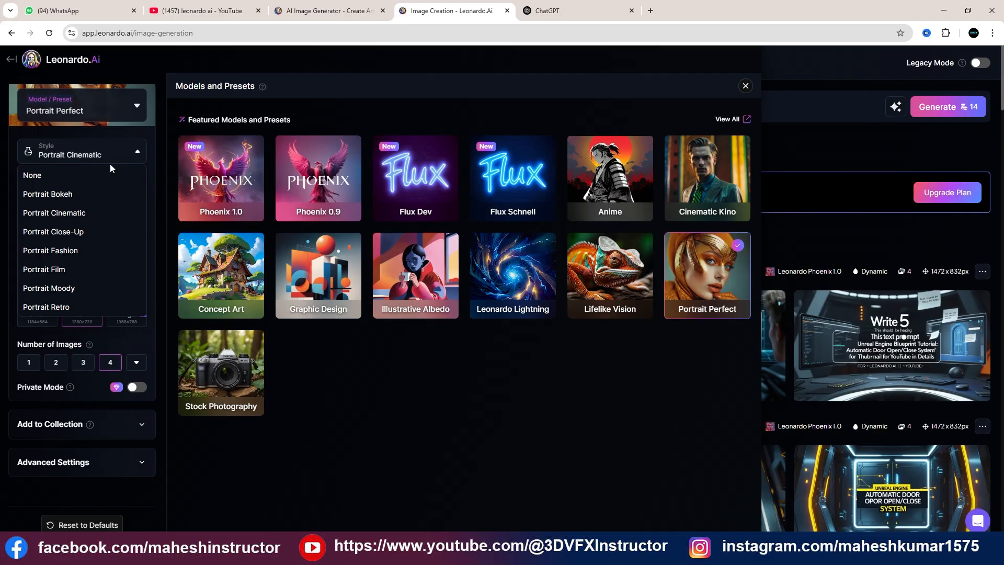
left_click(113, 114)
left_click(94, 116)
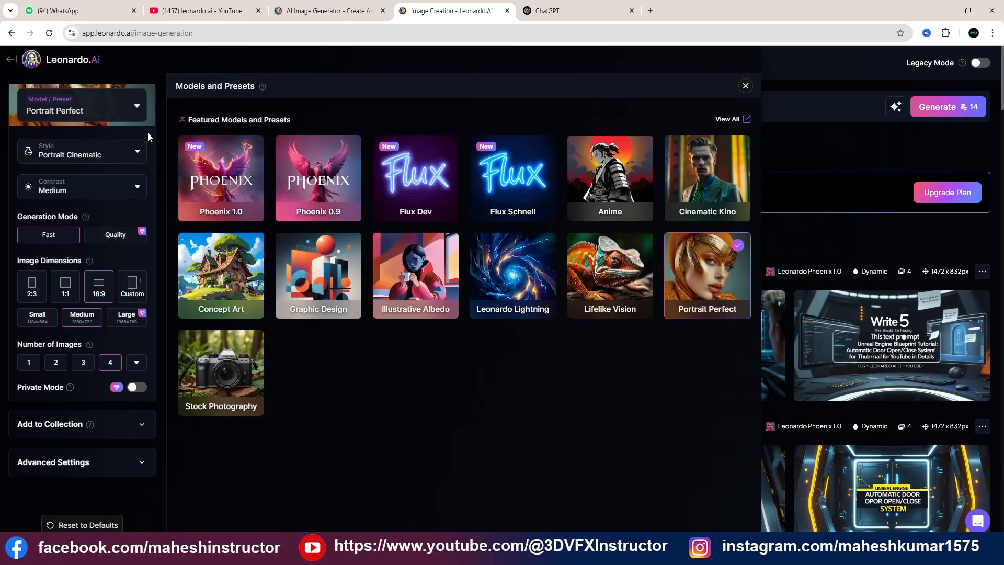
Switch the model preset to Phoenix 1.0, generate four images from the current prompt, and dismiss the subscription plans
left_click(403, 183)
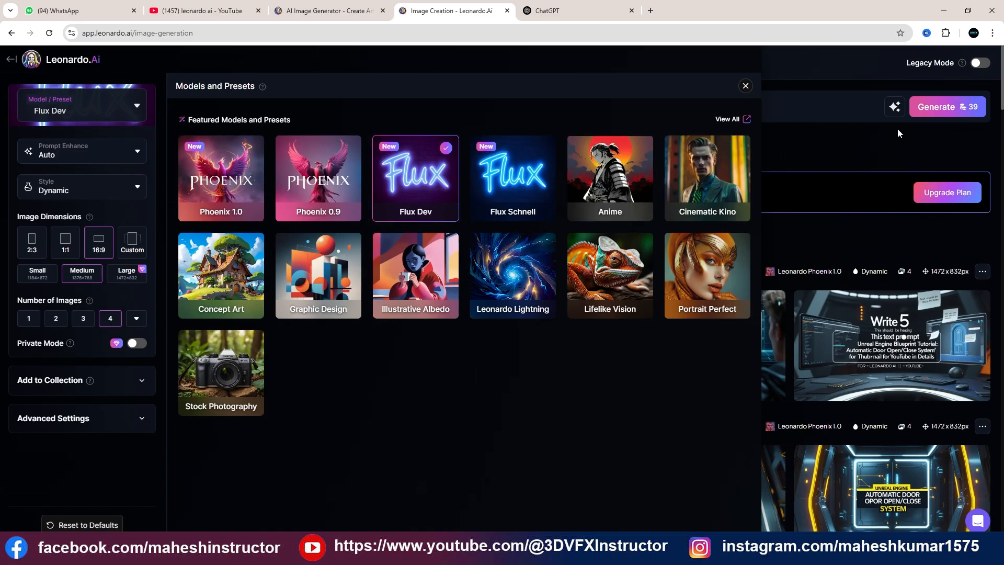
left_click(248, 188)
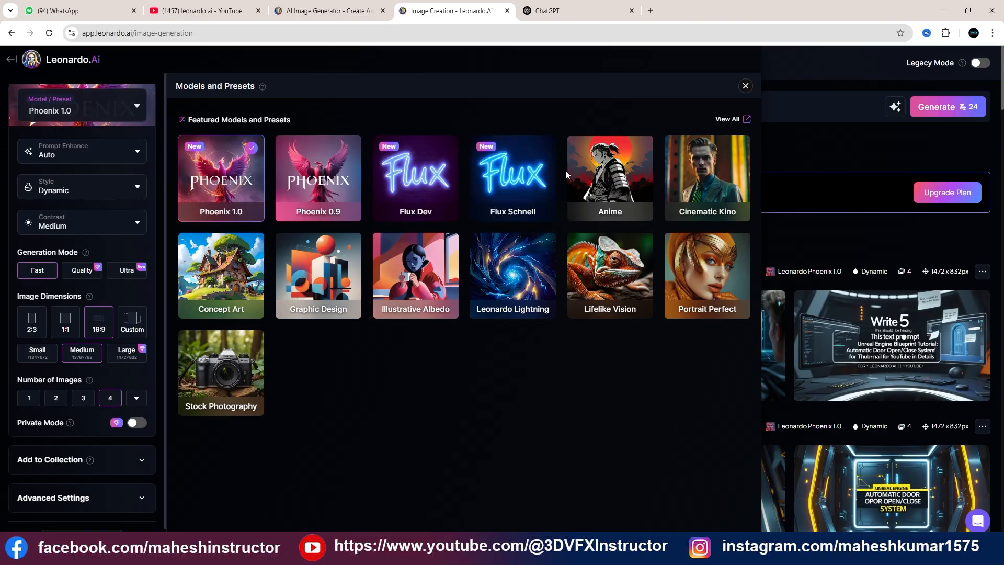
left_click(802, 156)
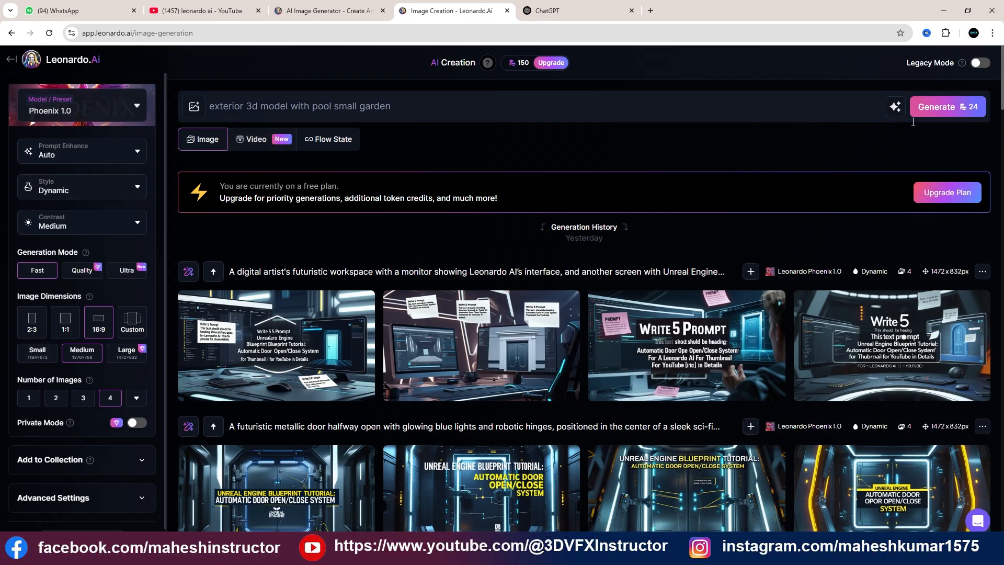
left_click(948, 115)
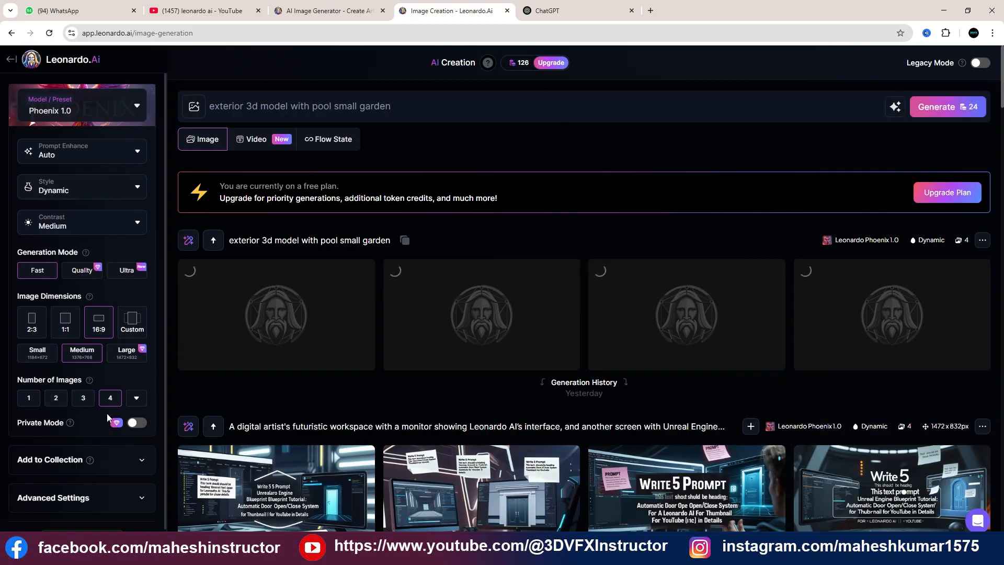
left_click(92, 399)
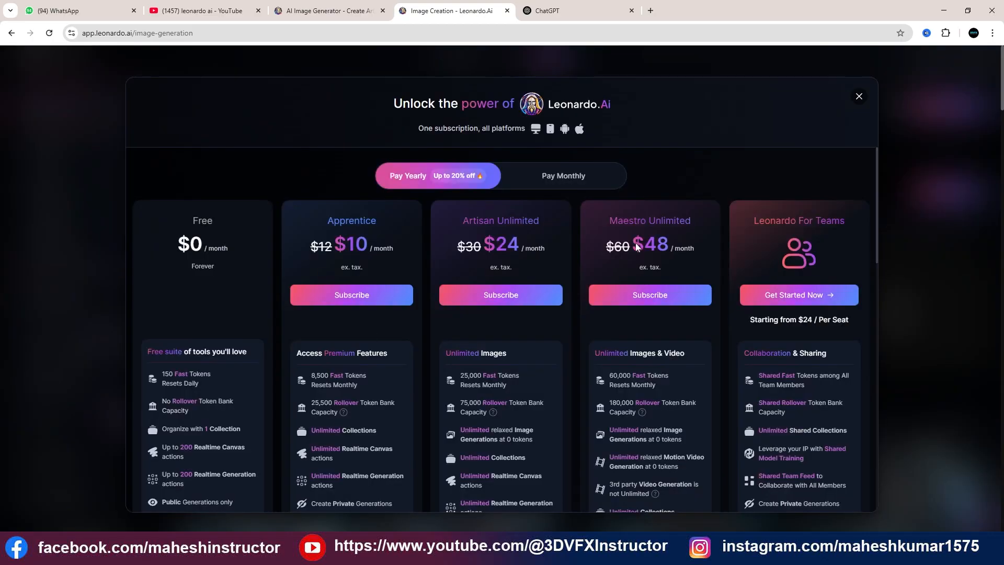
left_click(860, 98)
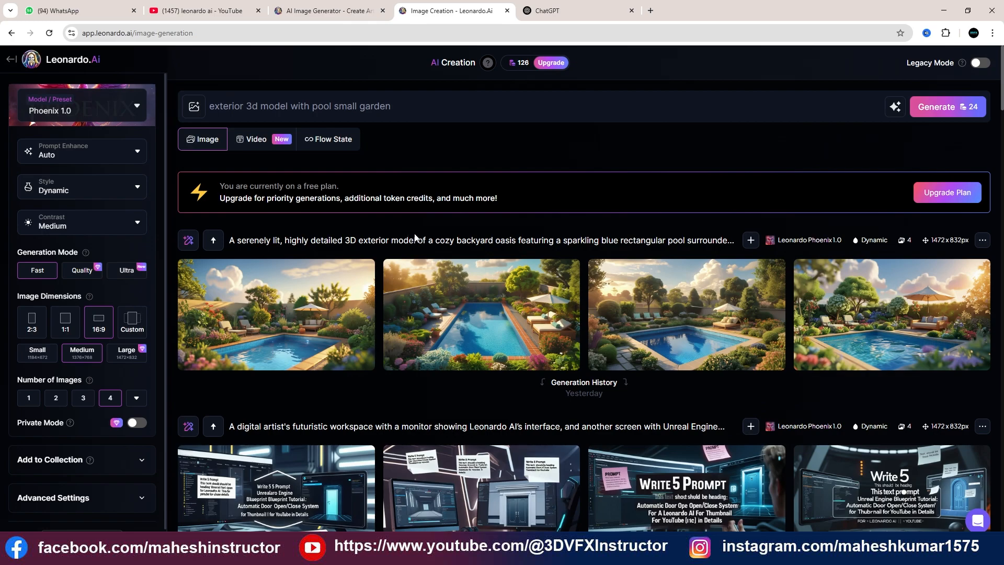
Add "home" at the start of the prompt and generate another set of four images
left_click(211, 110)
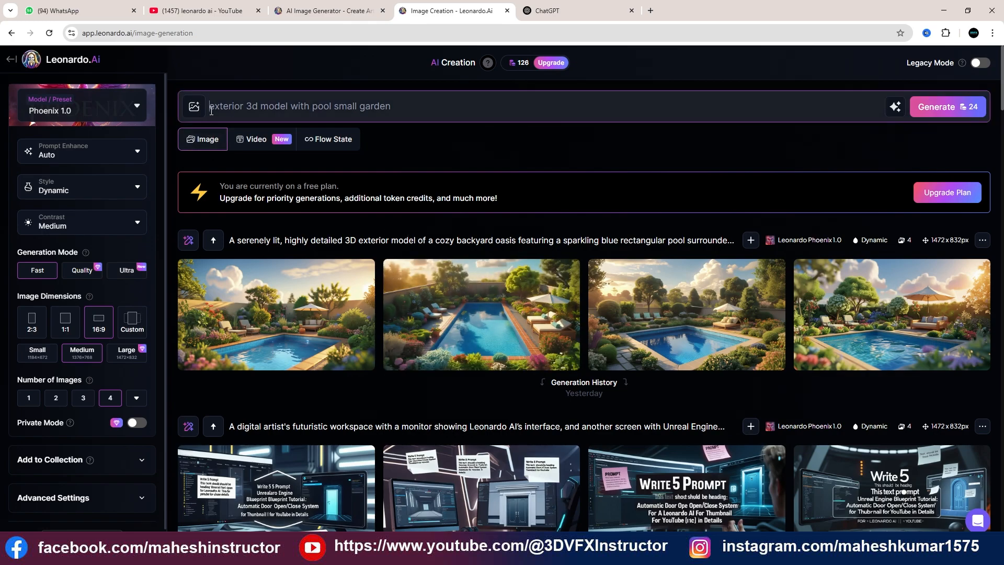
type("home")
left_click(939, 107)
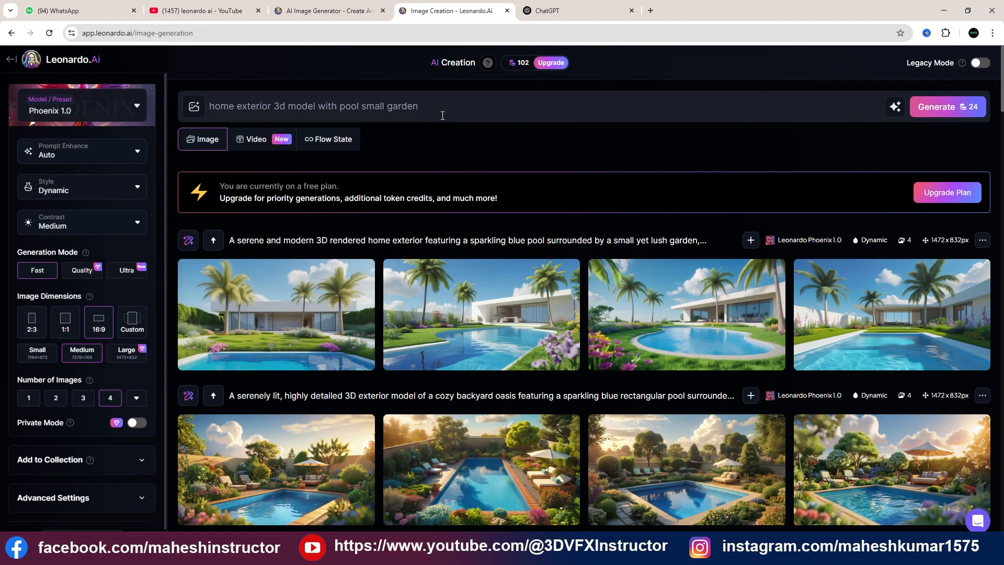
Reuse the prompt in ChatGPT, asking "write 2 prompt for home exterior 3d model with pool small garden hyperrealstic for leonardo ai"
key("ctrl+a")
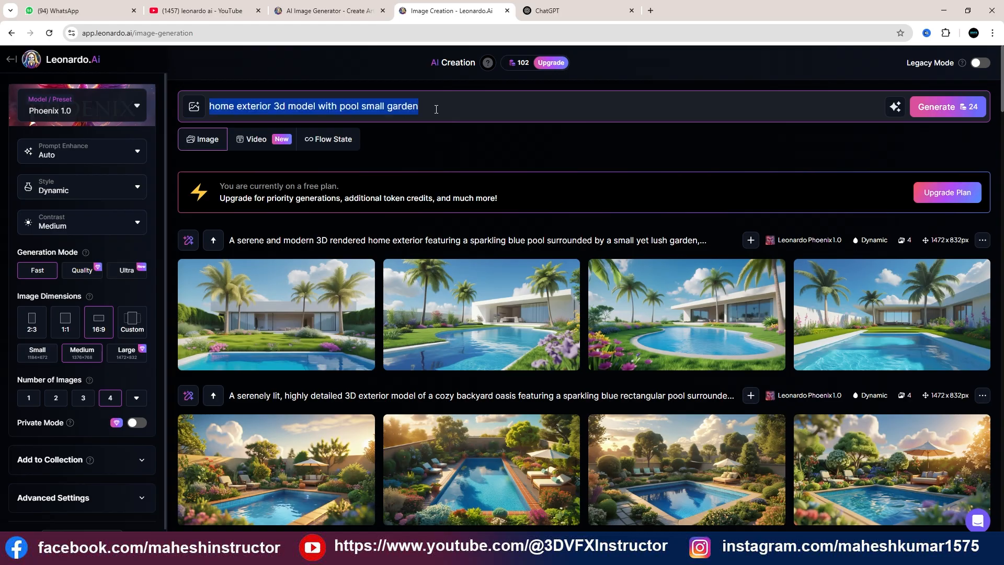
left_click(544, 11)
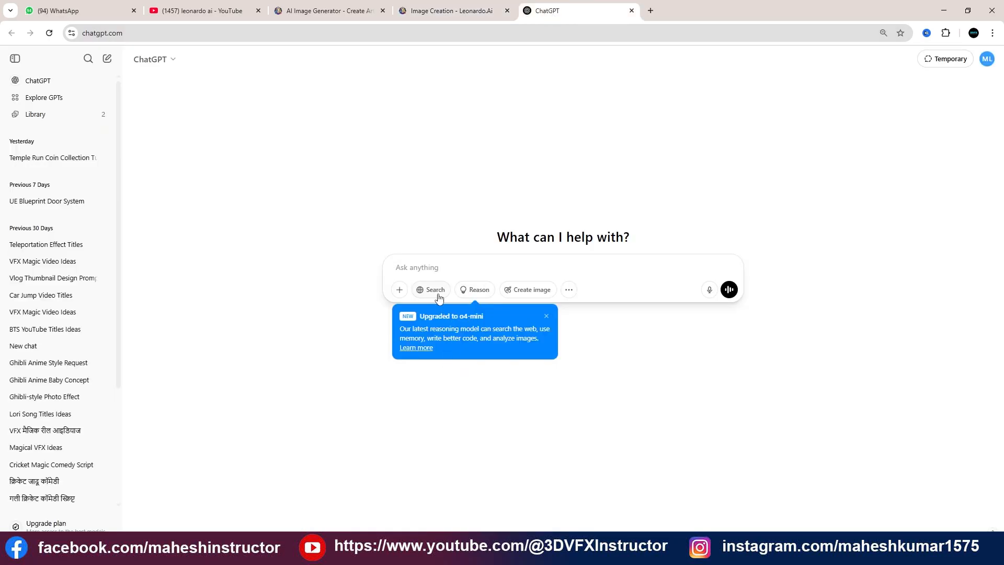
left_click(436, 270)
type("write")
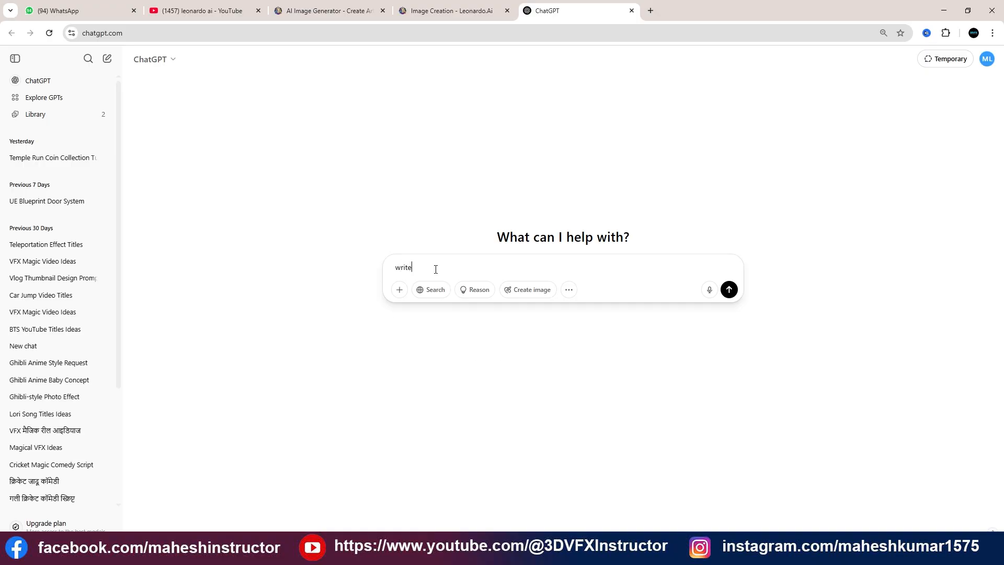
type(" 2")
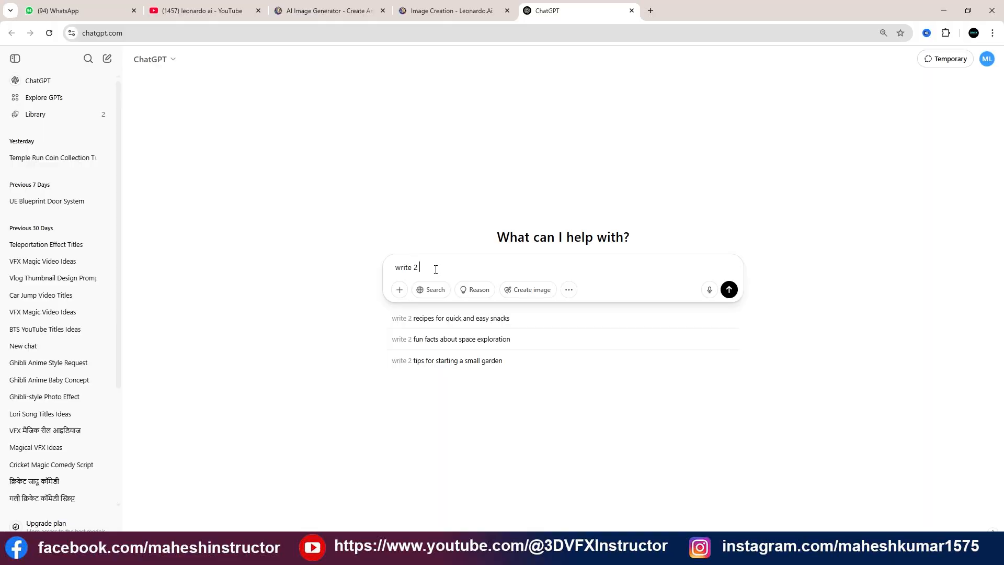
type(" prompt")
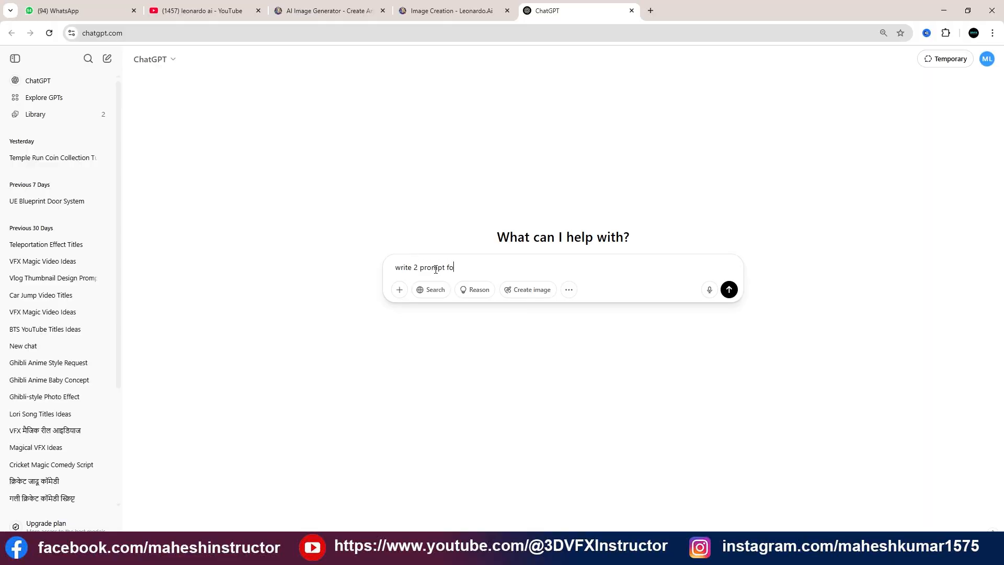
type(" for home exterior 3d model with pool small garden hyperrealstic for leonardo ai")
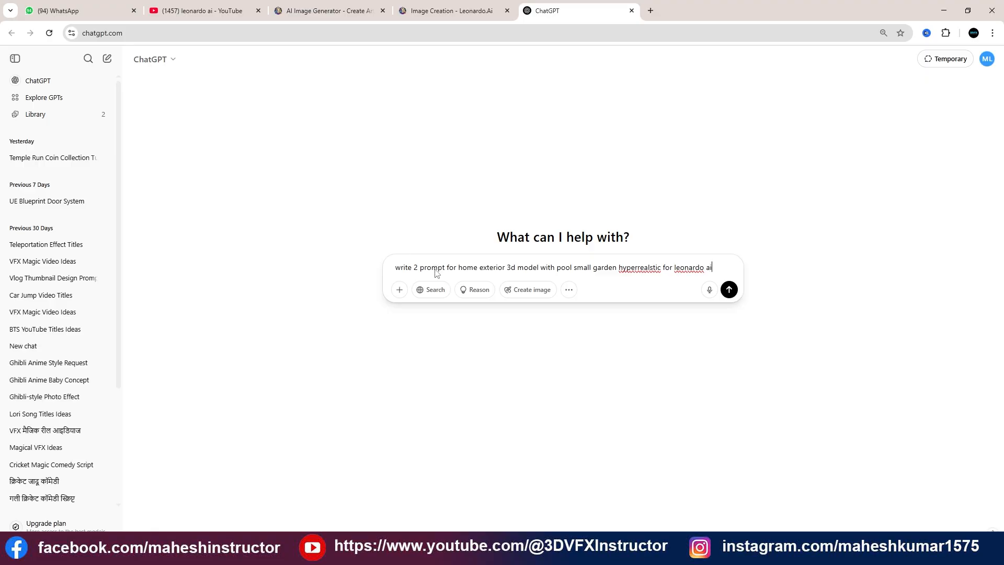
key("Return")
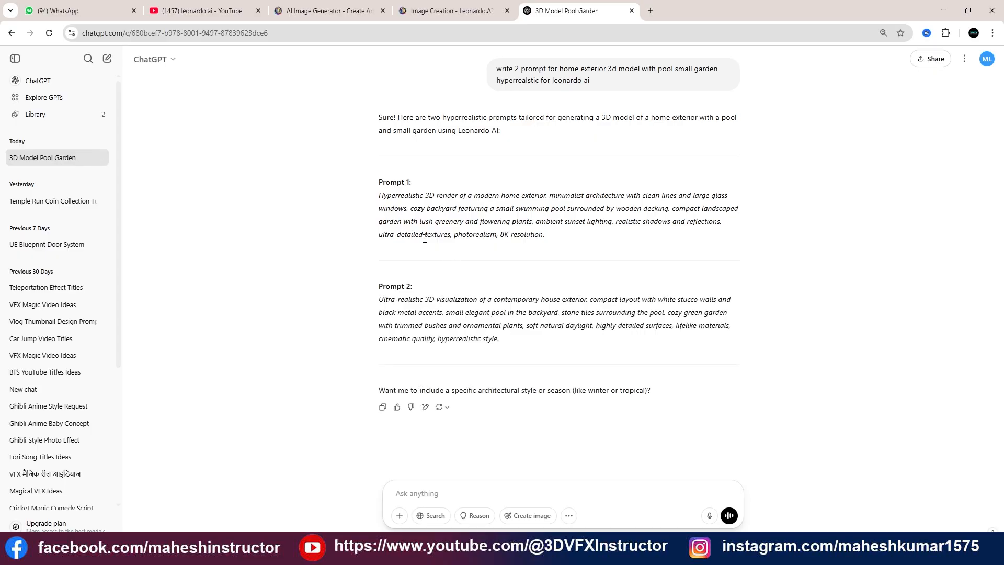
Copy the text of Prompt 1 from ChatGPT, replace Leonardo.Ai's existing prompt with it, and generate the images
left_click_drag(379, 196, 555, 253)
key("ctrl+c")
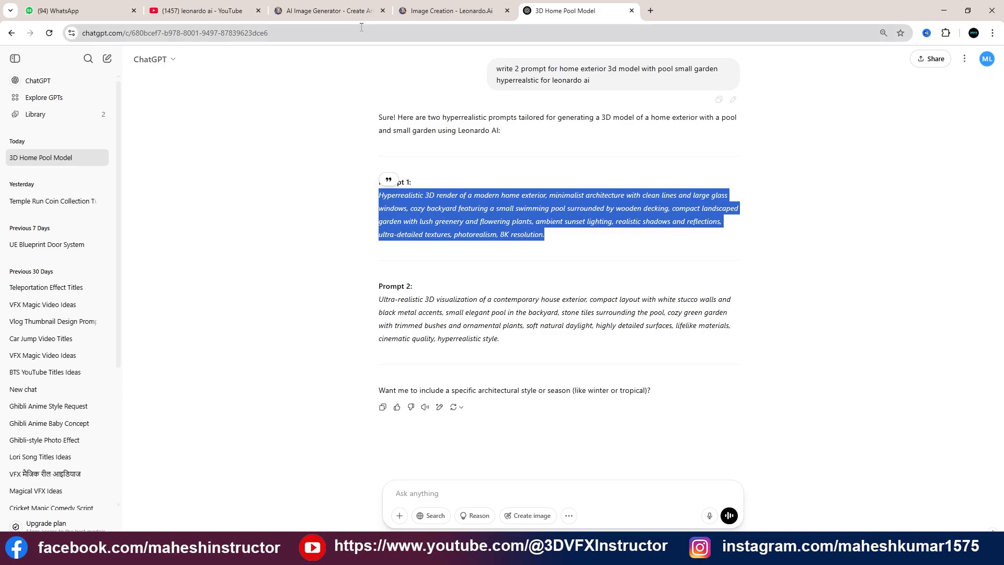
left_click(432, 11)
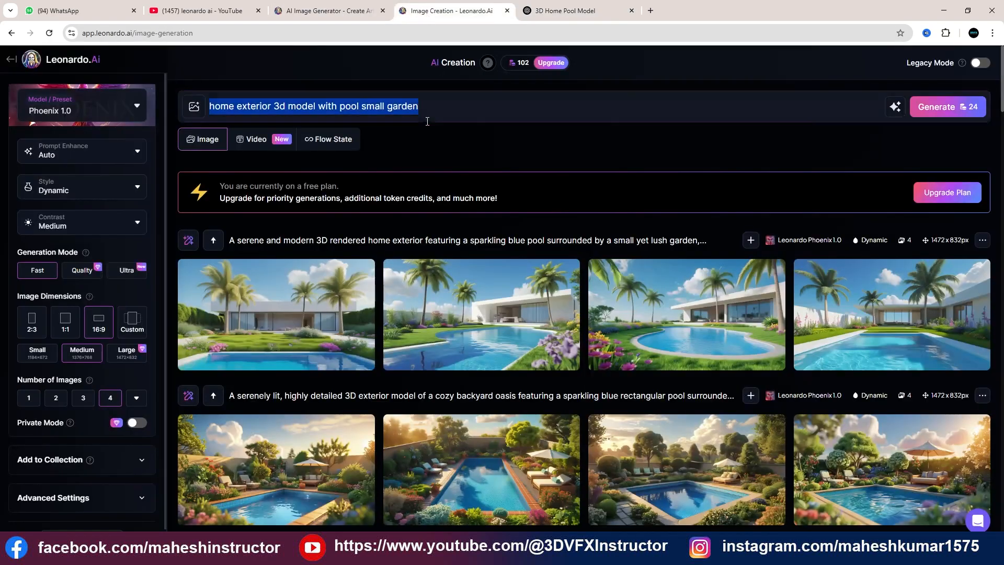
left_click(420, 108)
key("ctrl+a")
key("ctrl+v")
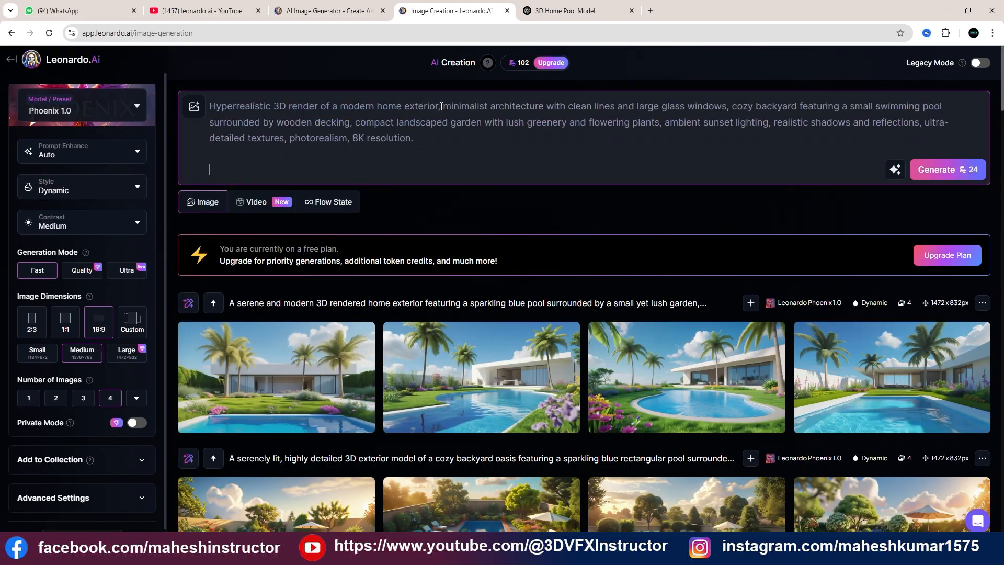
left_click(936, 193)
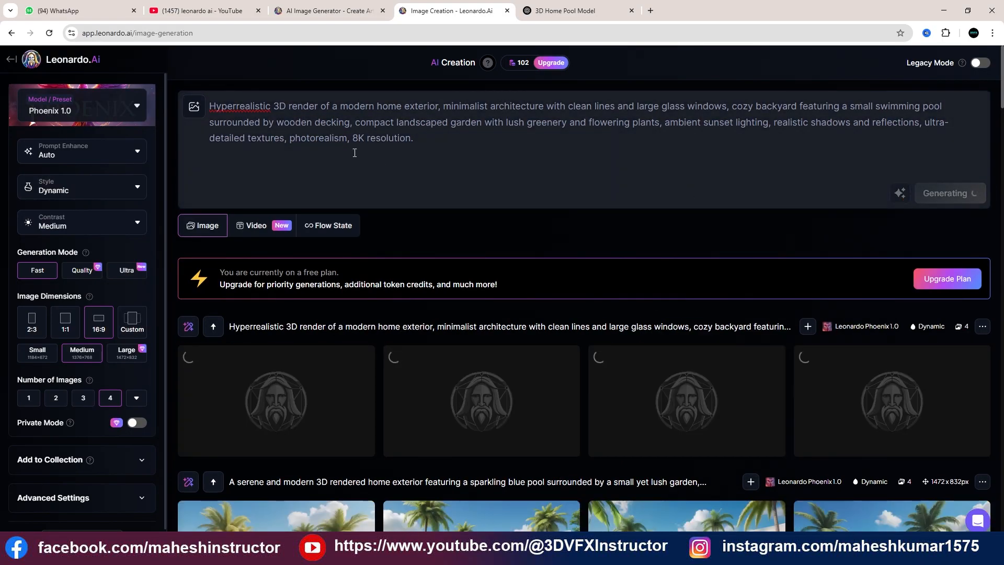
Correct the prompt's first word to "Hyper realistic" and generate another set of images
left_click(236, 107)
left_click(949, 195)
scroll(628, 202, "down", 4)
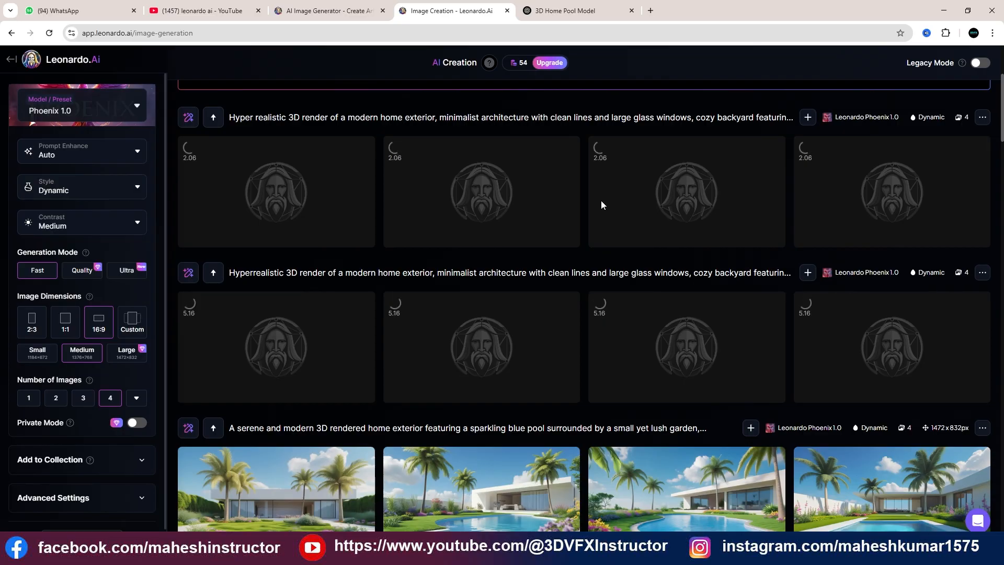
Look over the generation history and the available Style options, keeping Dynamic
scroll(601, 201, "down", 2)
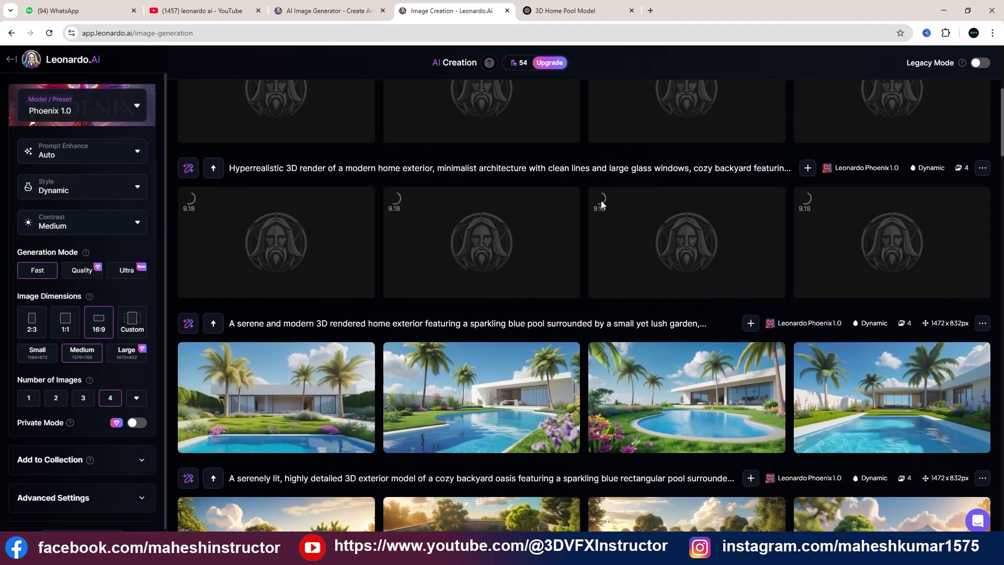
scroll(602, 204, "up", 1)
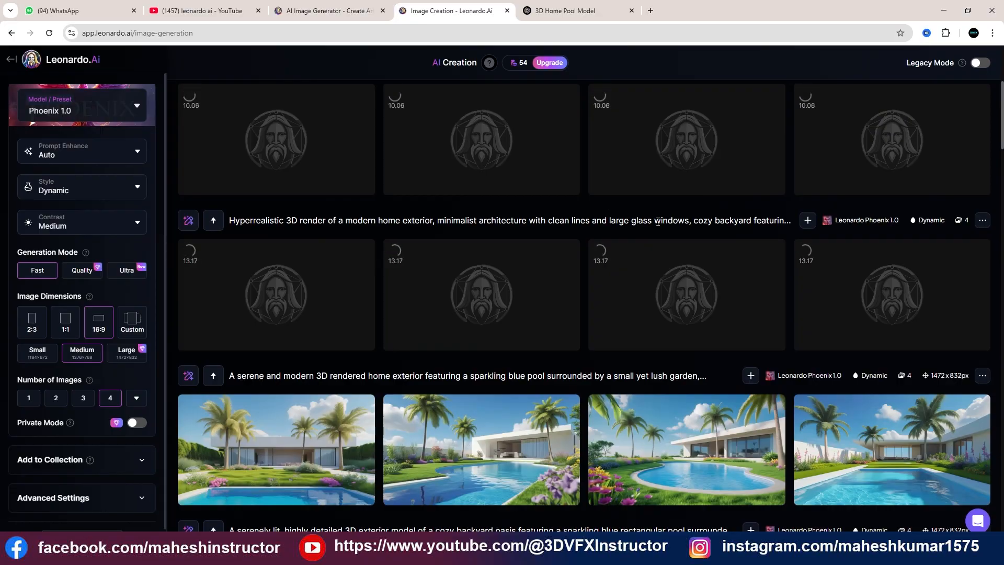
scroll(664, 261, "down", 3)
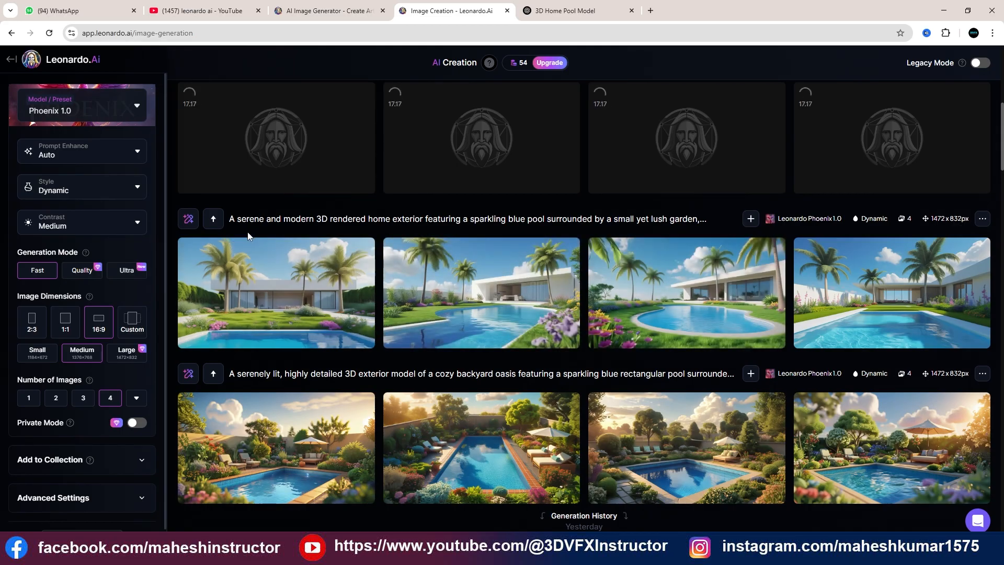
left_click(139, 192)
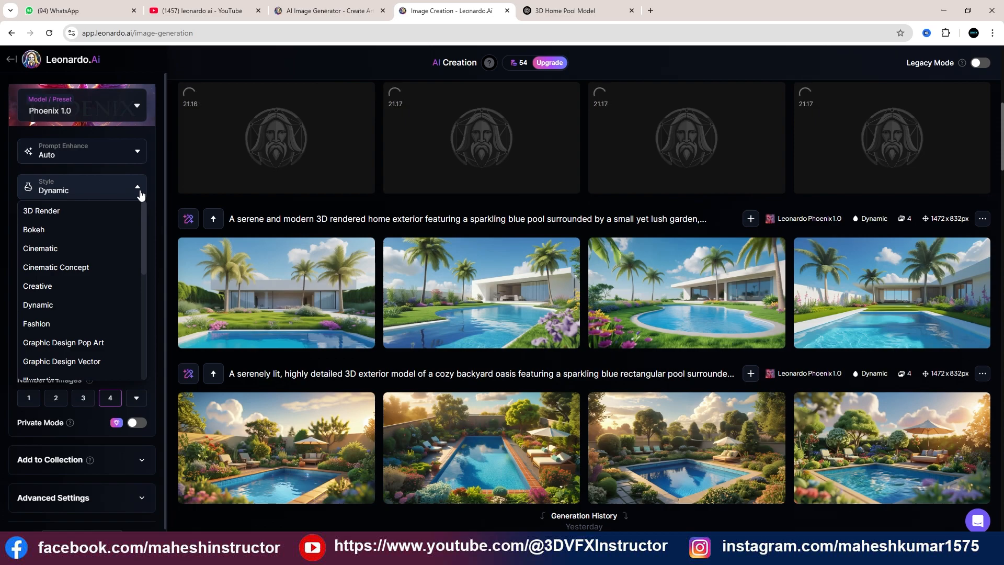
left_click(140, 195)
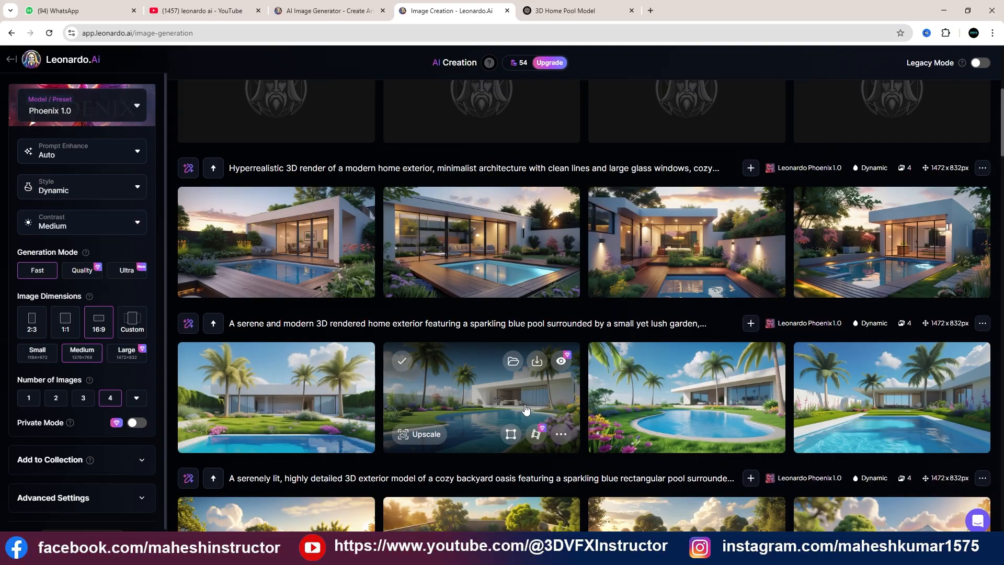
View the four "Hyperrealistic" modern home images at full size one after another, and close the viewer
scroll(526, 410, "up", 1)
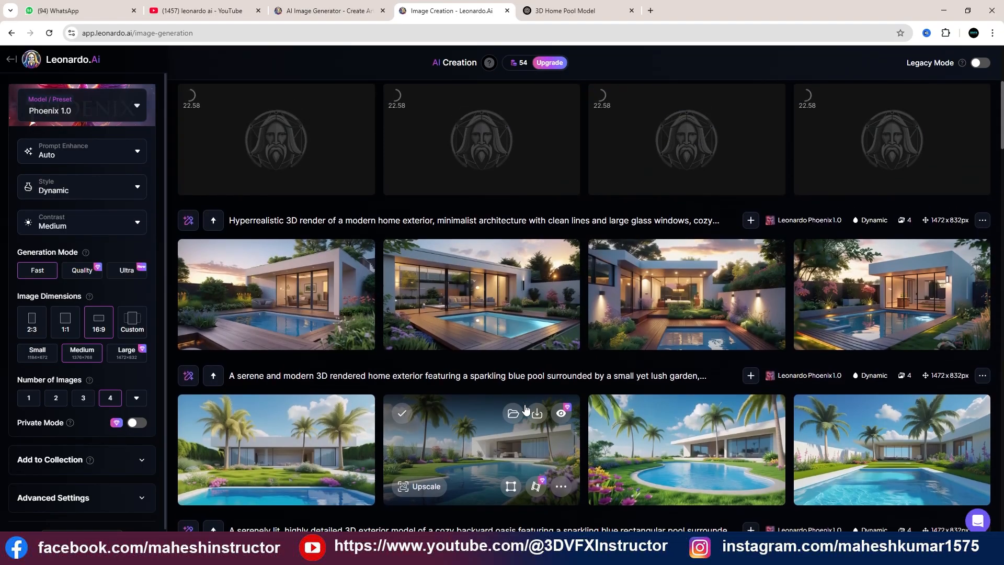
left_click(495, 297)
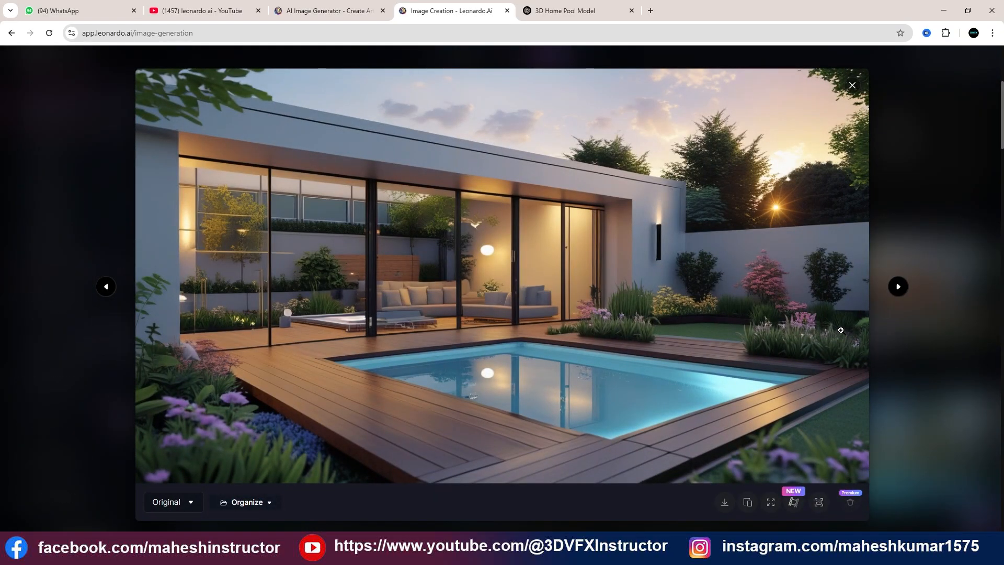
left_click(901, 291)
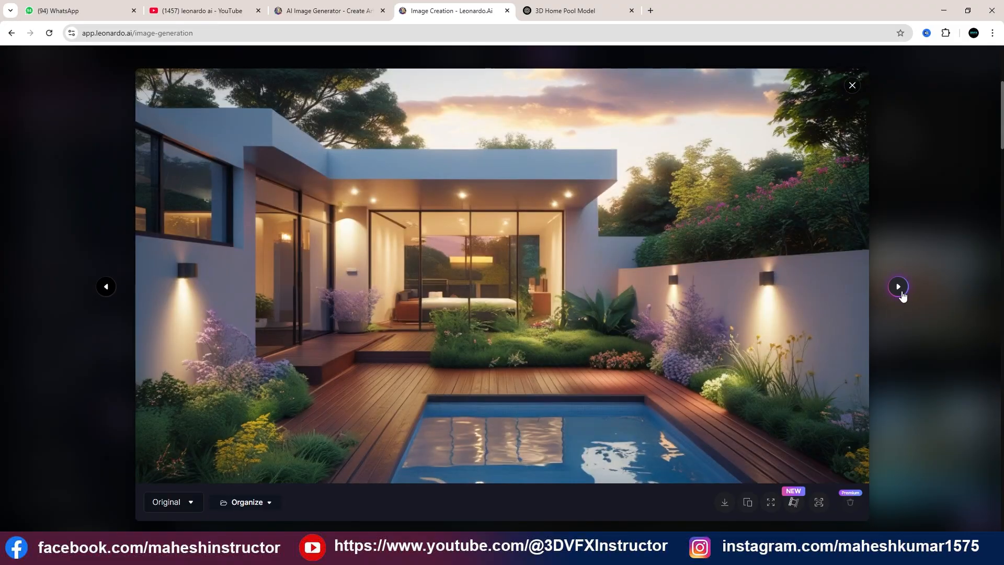
left_click(899, 288)
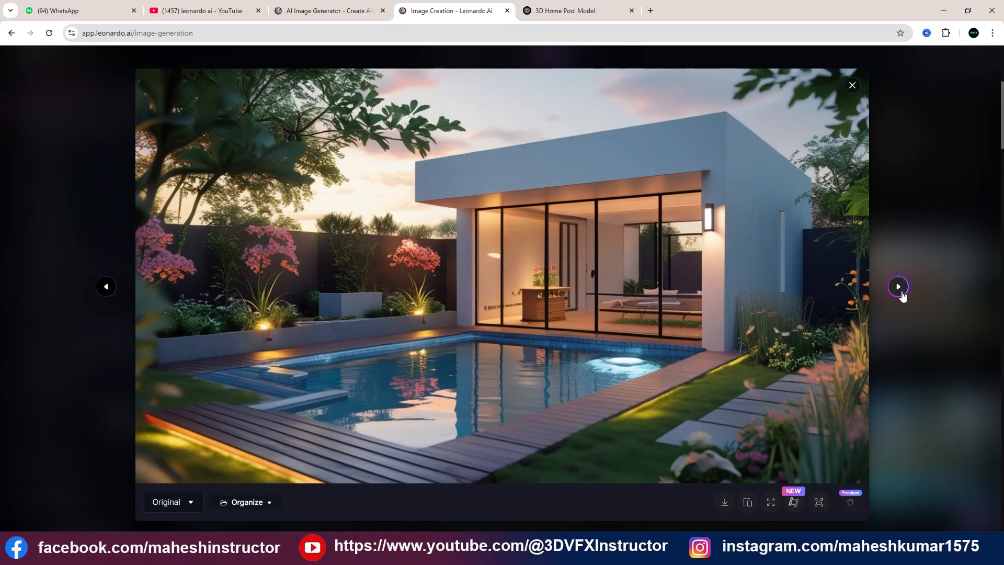
left_click(900, 289)
left_click(107, 288)
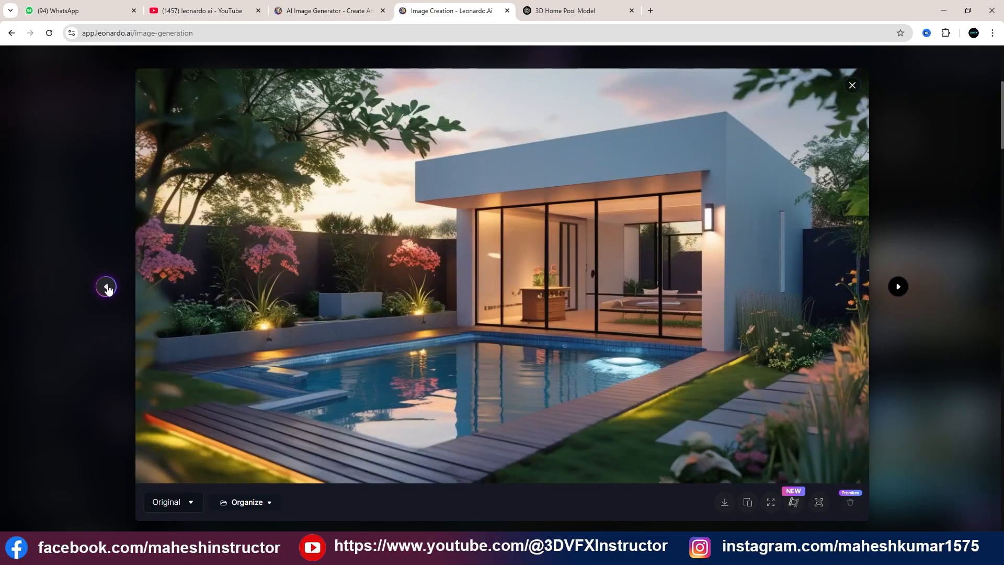
left_click(107, 288)
left_click(107, 289)
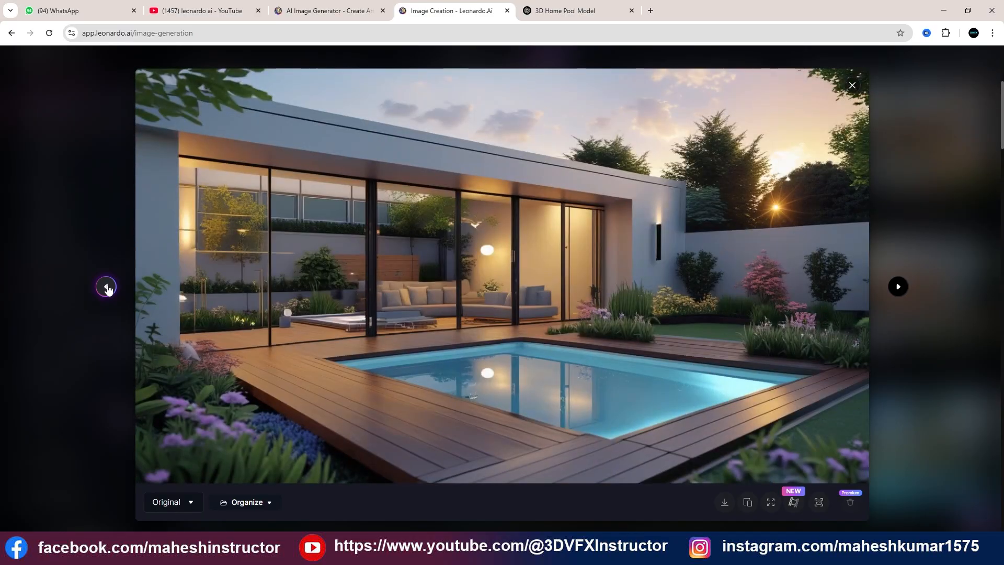
left_click(107, 288)
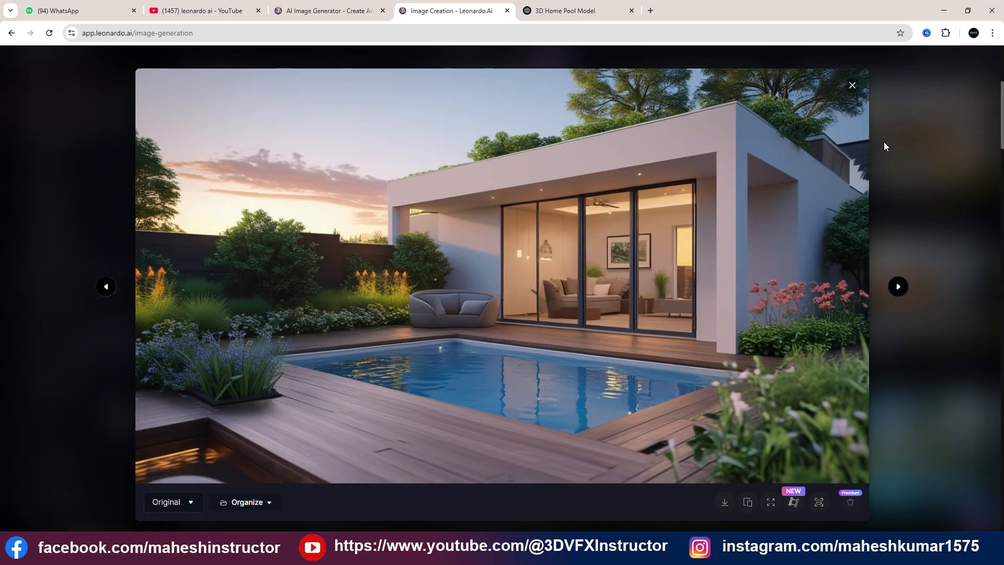
left_click(853, 88)
View the second image of the "Hyper realistic" set at full size and close the viewer
scroll(697, 227, "up", 1)
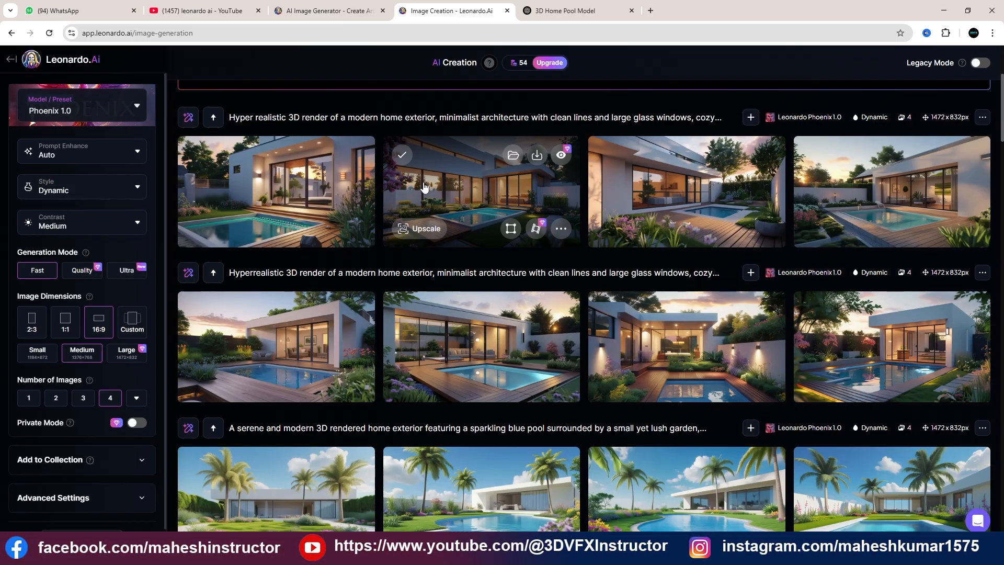
left_click(486, 196)
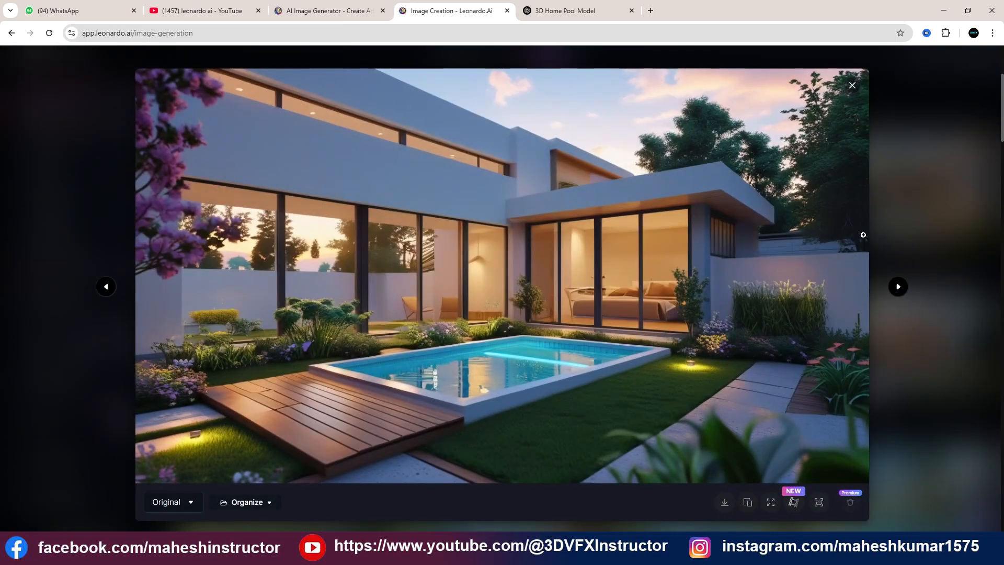
left_click(853, 85)
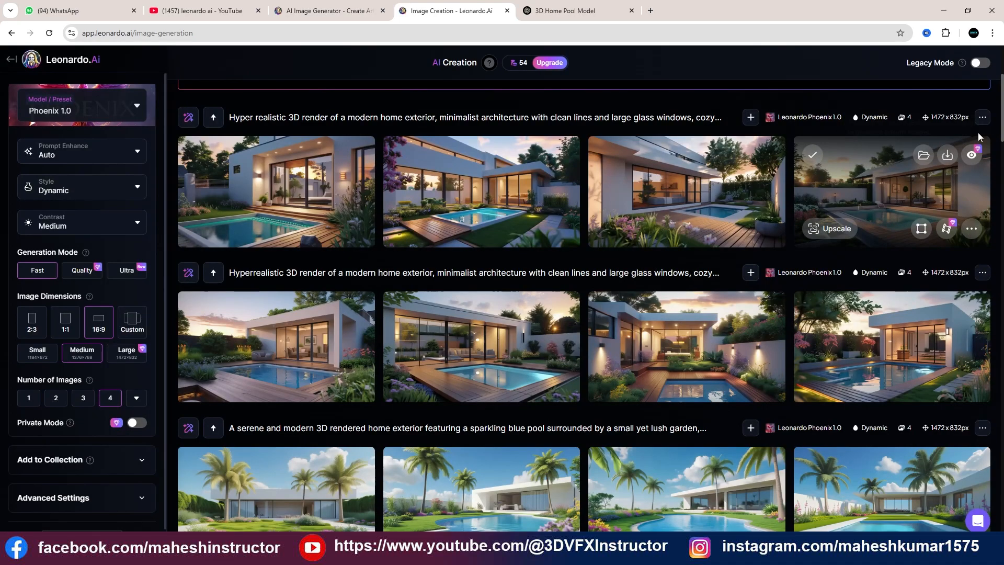
Copy the generation seed of the newest "Hyper realistic" home image set
left_click(972, 230)
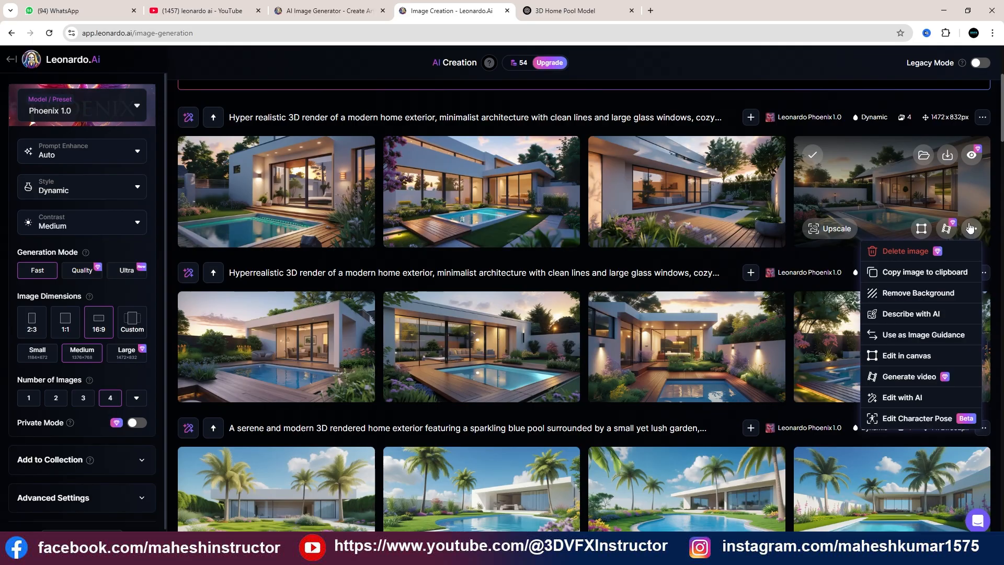
left_click(982, 118)
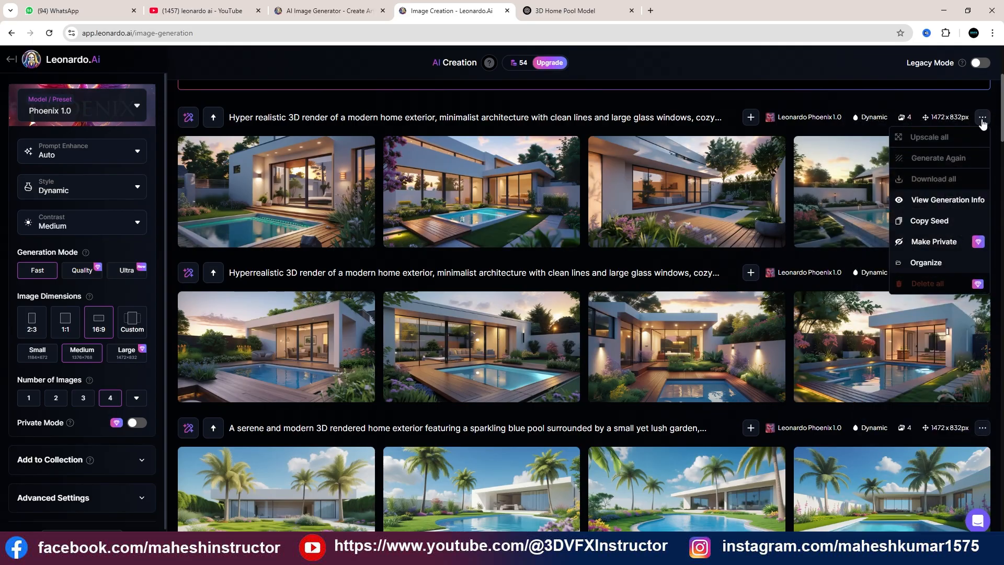
left_click(928, 222)
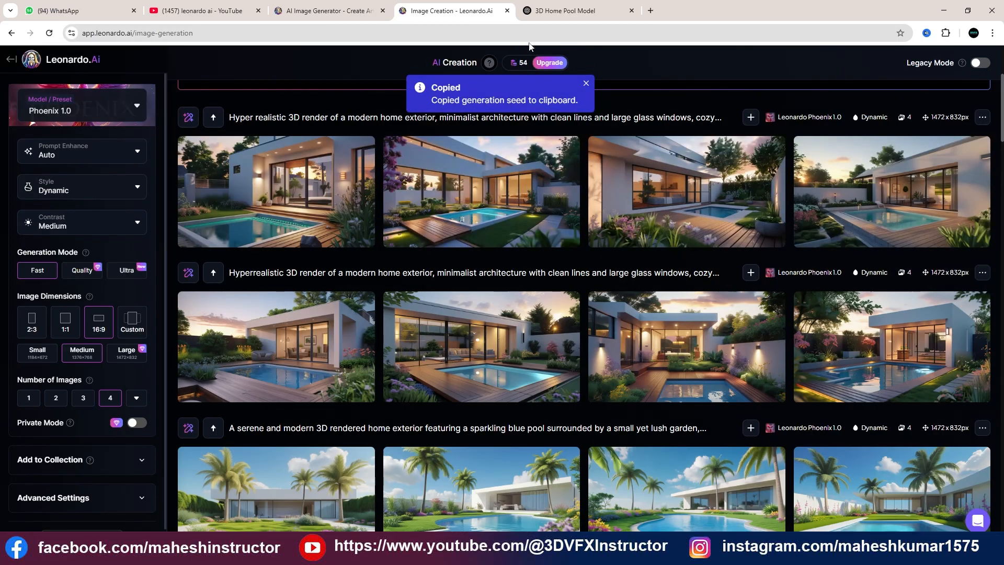
Resend the earlier prompt request in ChatGPT with "car" added after "small garden" and "hyper" written as a separate word
left_click(547, 13)
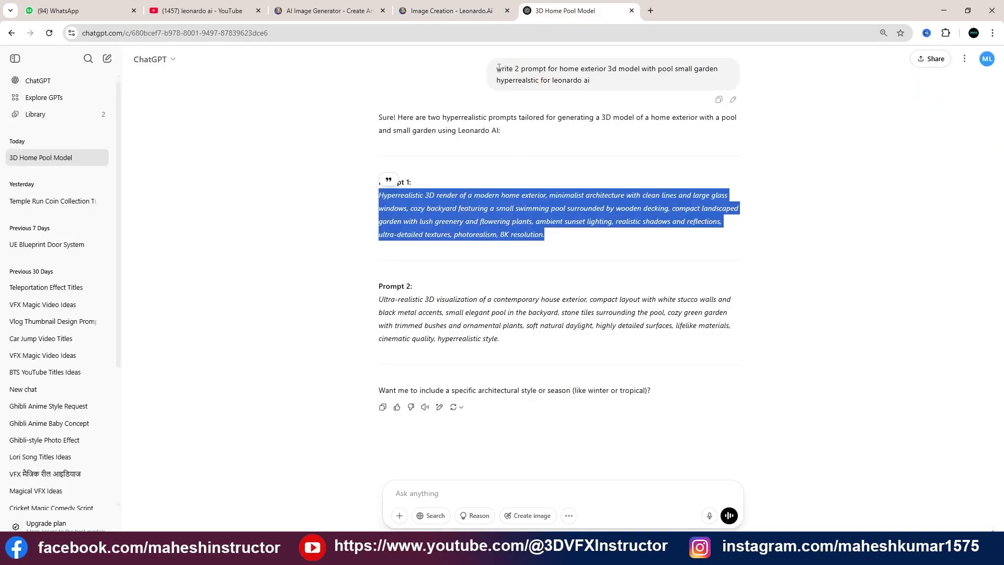
left_click_drag(498, 68, 590, 80)
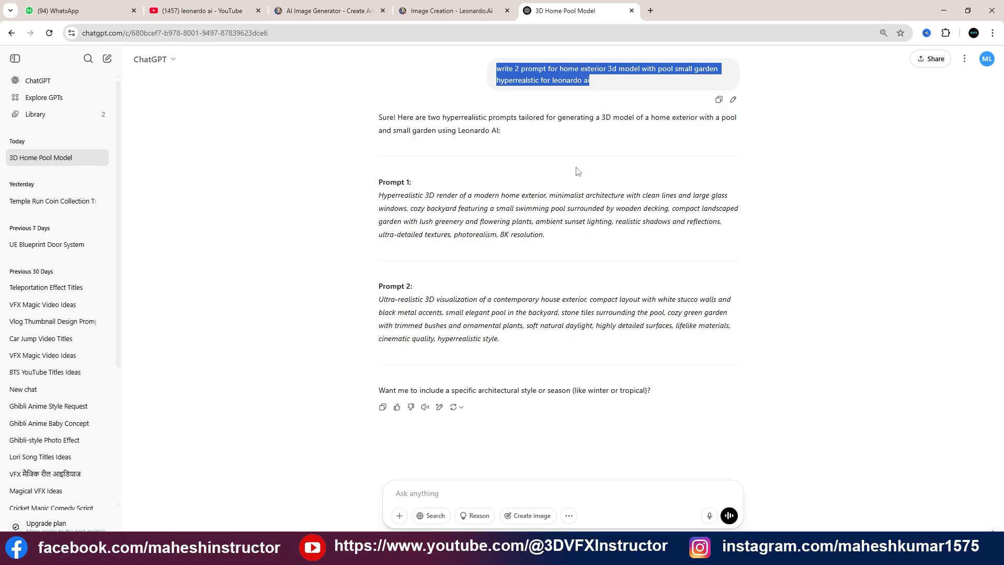
left_click(423, 492)
key("ctrl+v")
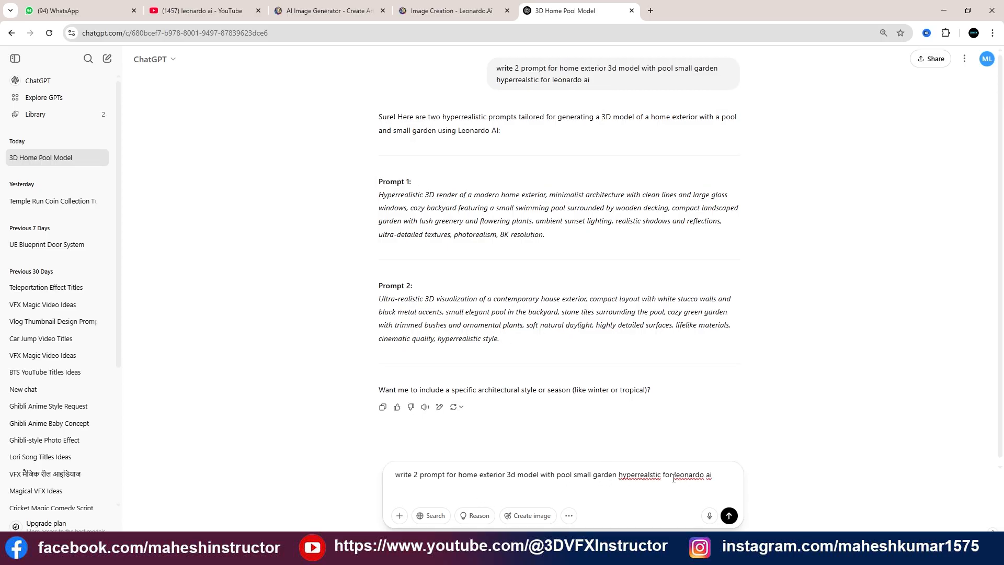
left_click(638, 473)
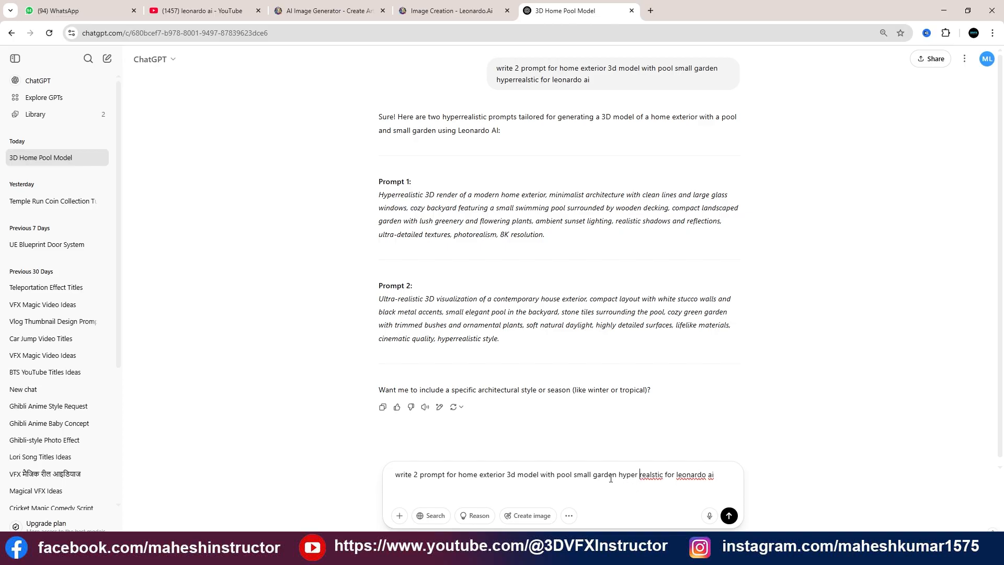
left_click(618, 475)
type("car")
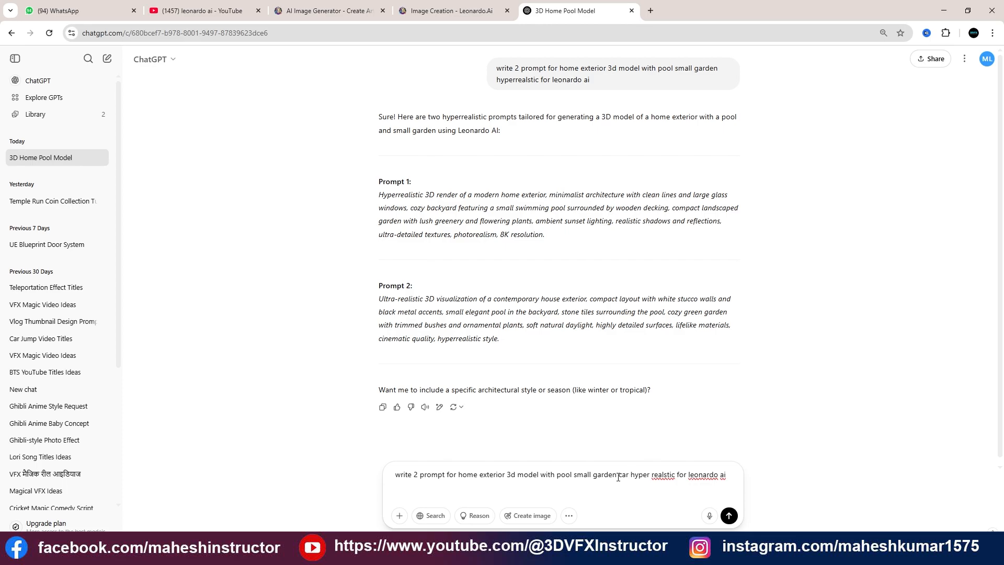
key("Return")
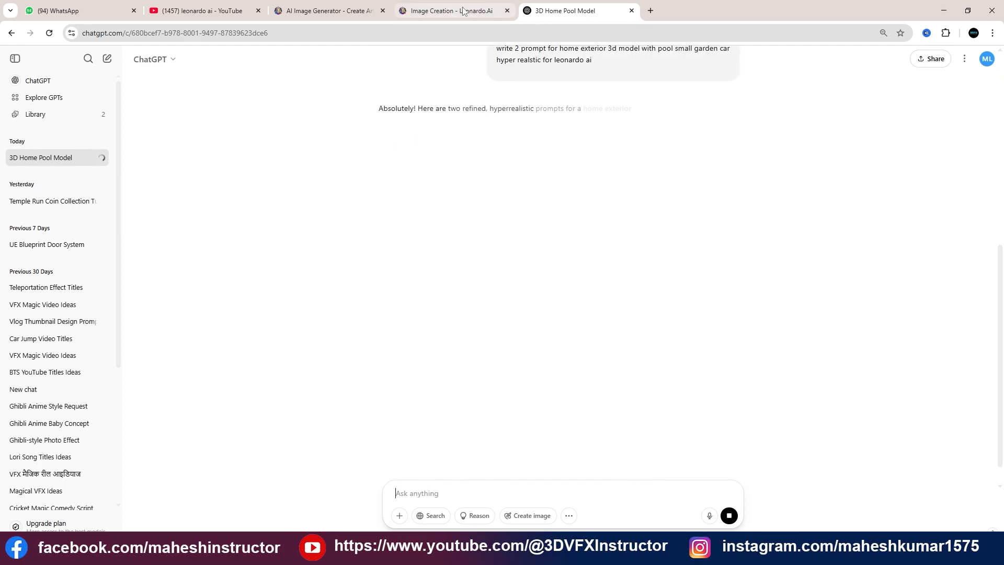
Switch back to Leonardo.Ai and turn on Use Fixed Seed in the advanced settings
left_click(463, 11)
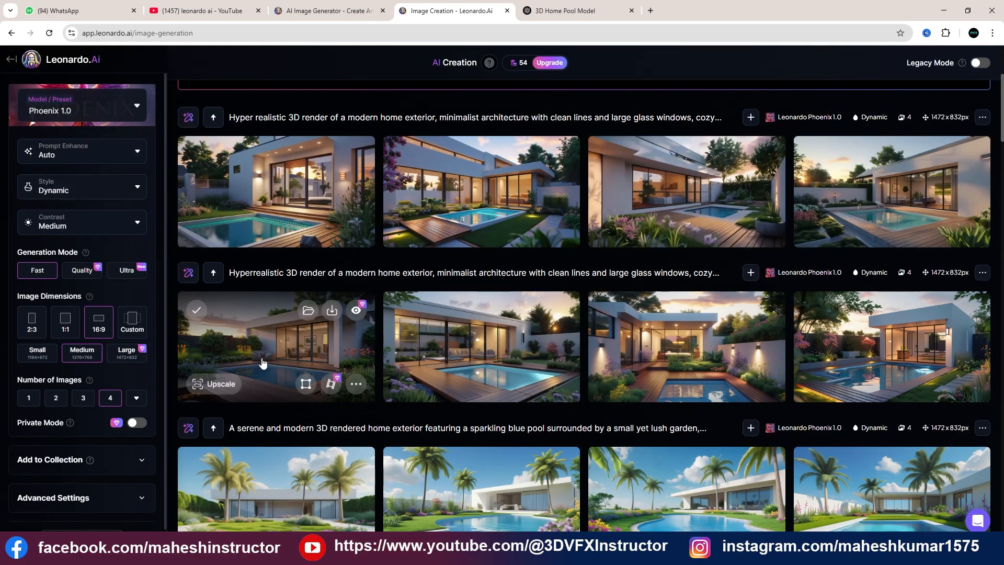
scroll(160, 392, "down", 1)
scroll(160, 391, "down", 1)
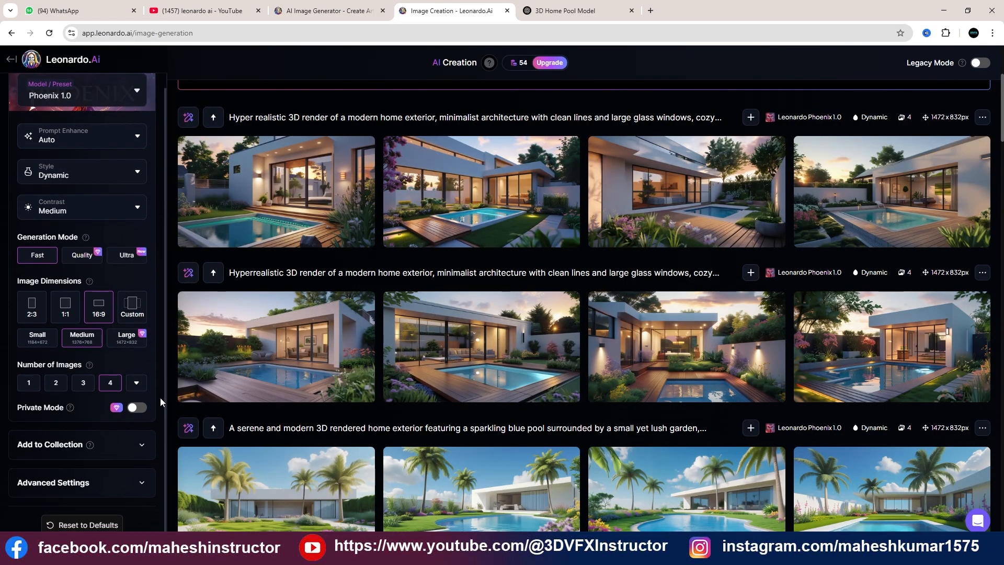
left_click(140, 485)
scroll(85, 458, "down", 4)
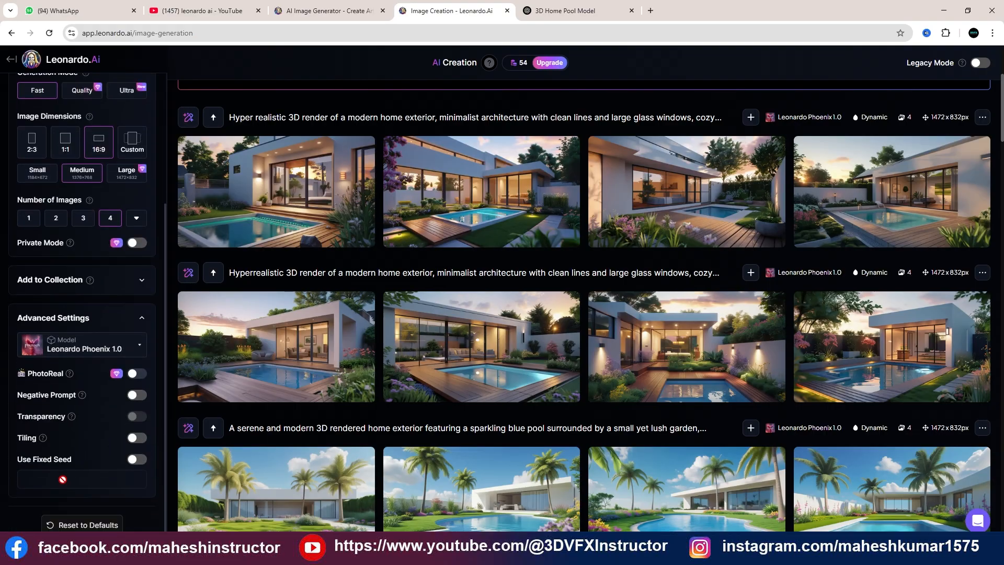
left_click(140, 463)
left_click(106, 477)
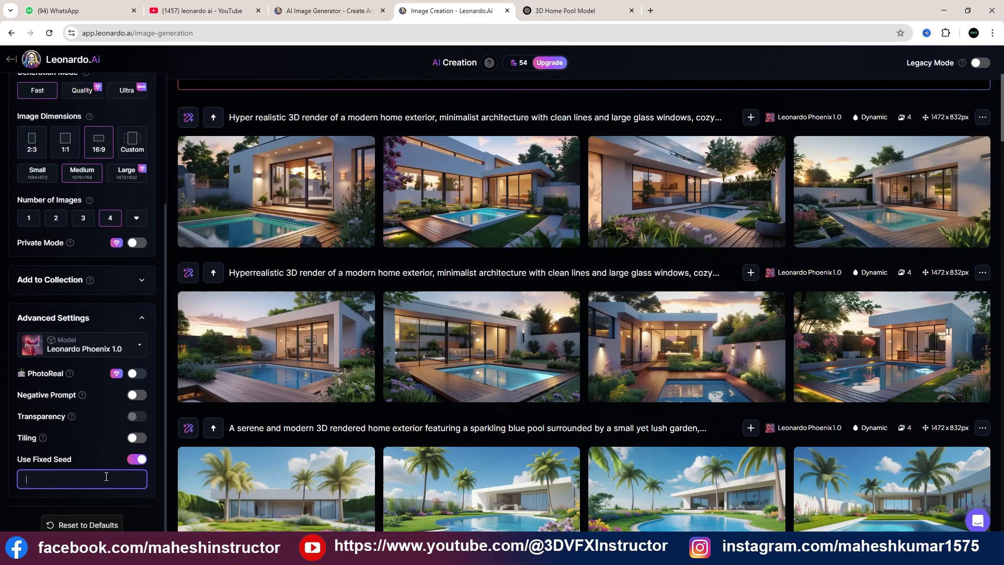
left_click(983, 117)
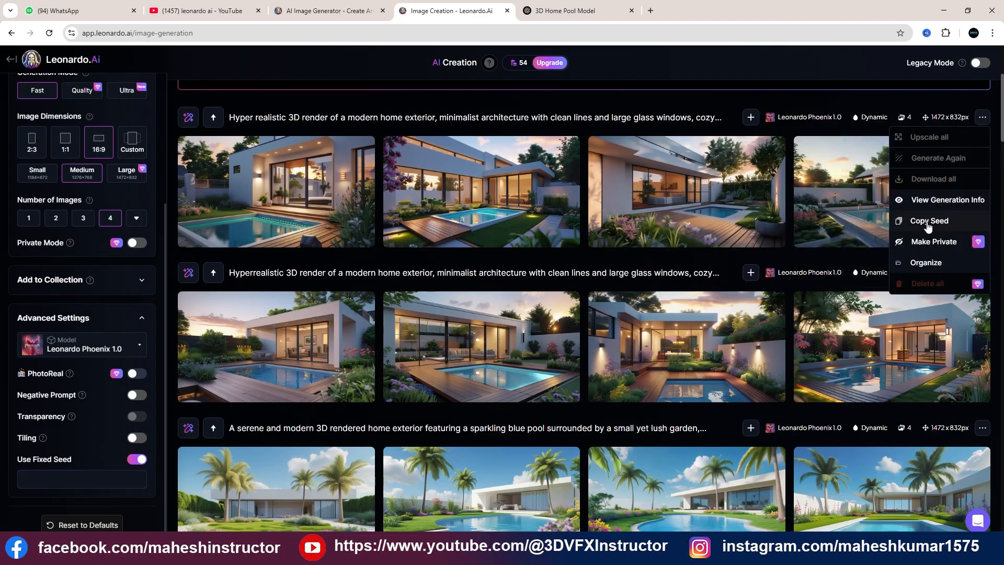
left_click(928, 221)
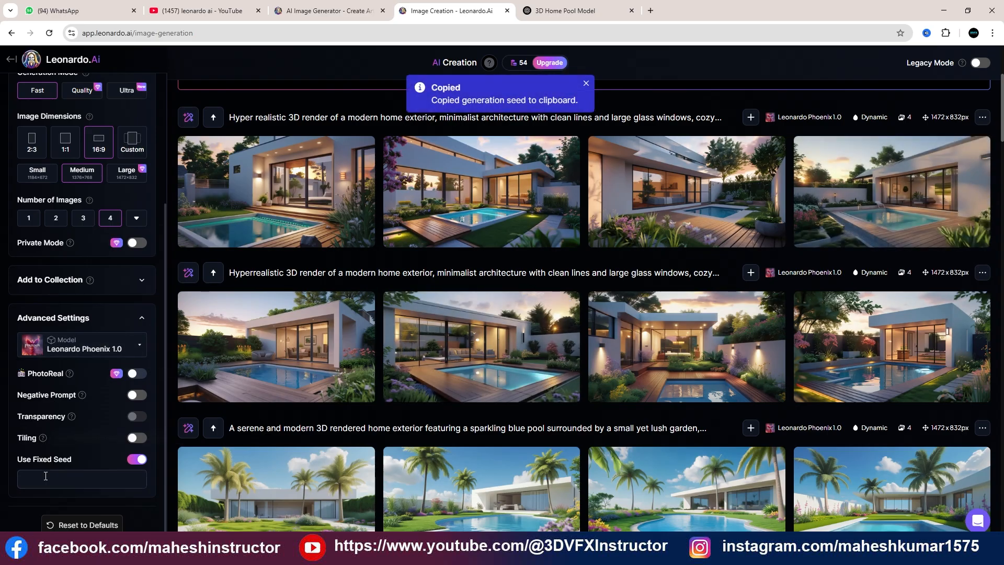
left_click(66, 480)
right_click(65, 479)
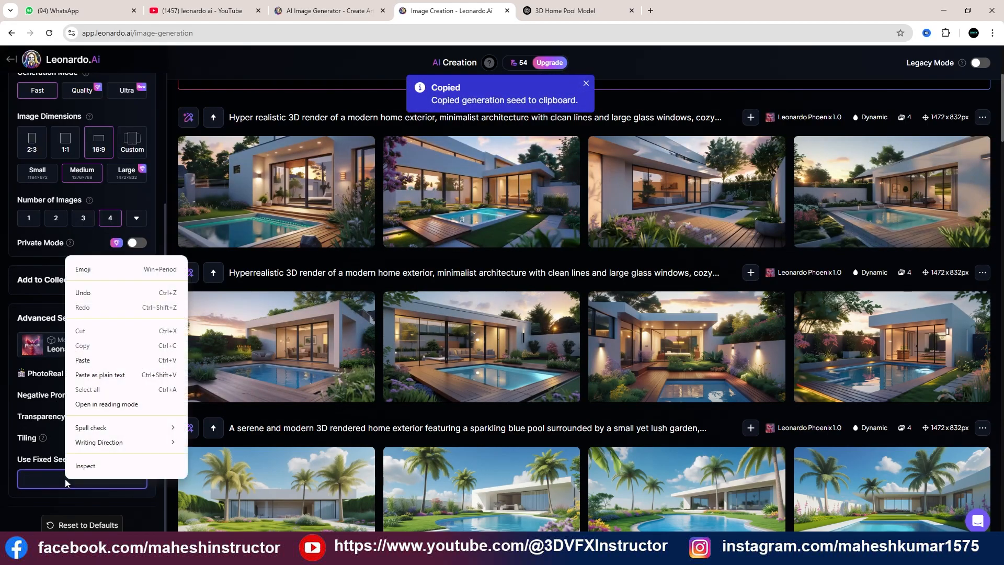
left_click(89, 366)
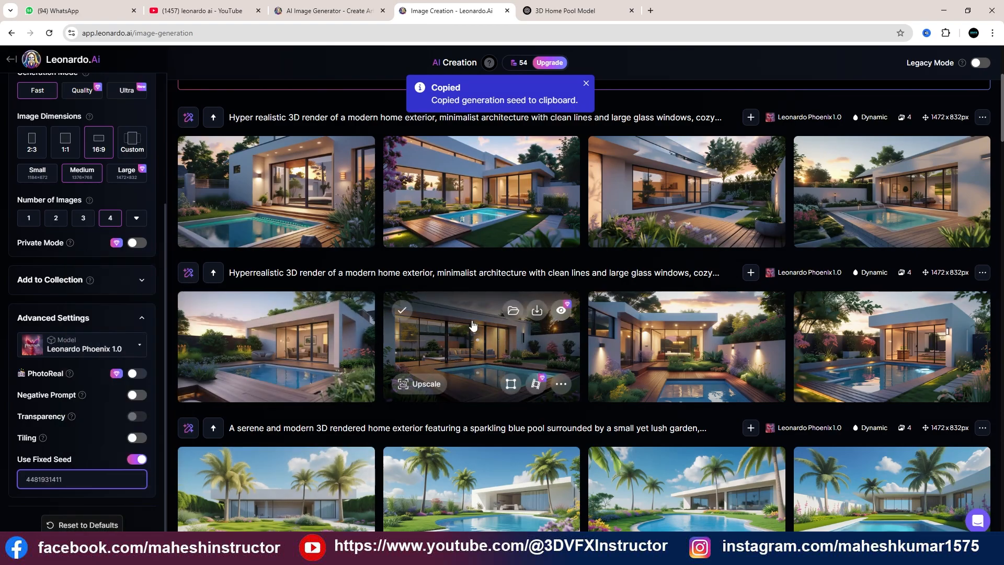
Replace the Leonardo.Ai prompt with ChatGPT's Prompt 1 about a modern luxury home with a parked luxury sedan, starting with "Hyper realistic"
scroll(474, 325, "up", 4)
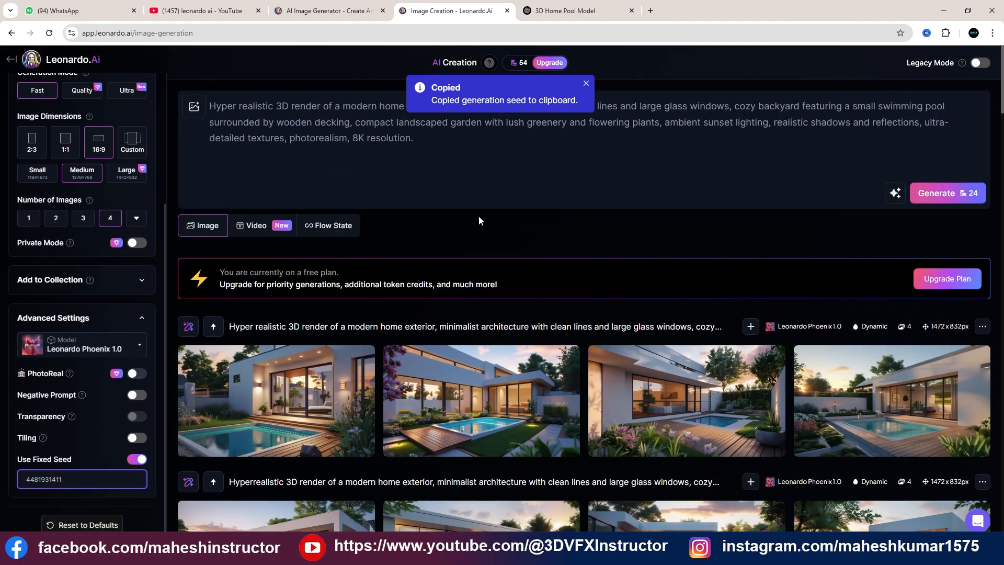
left_click(559, 13)
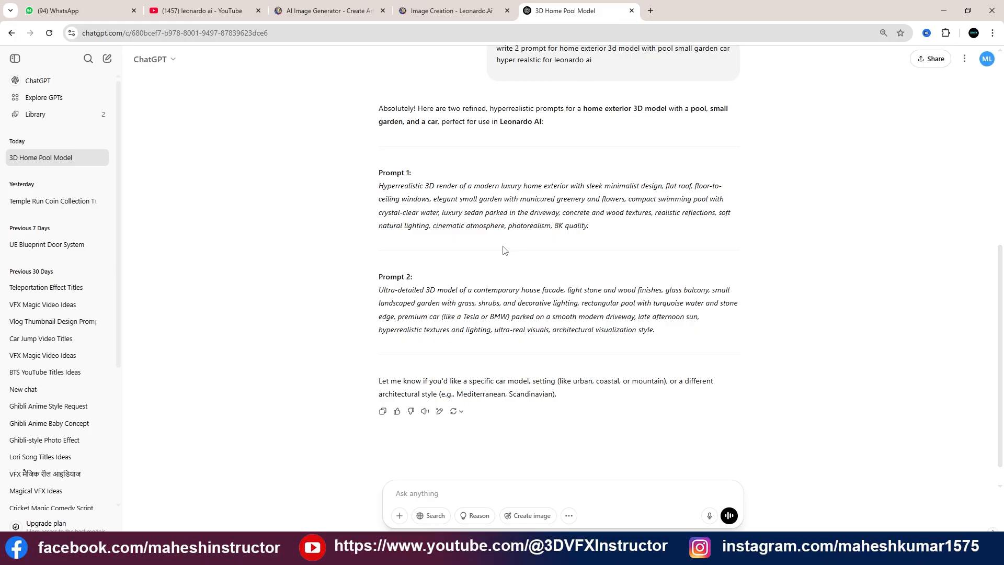
left_click_drag(378, 187, 607, 228)
key("ctrl+c")
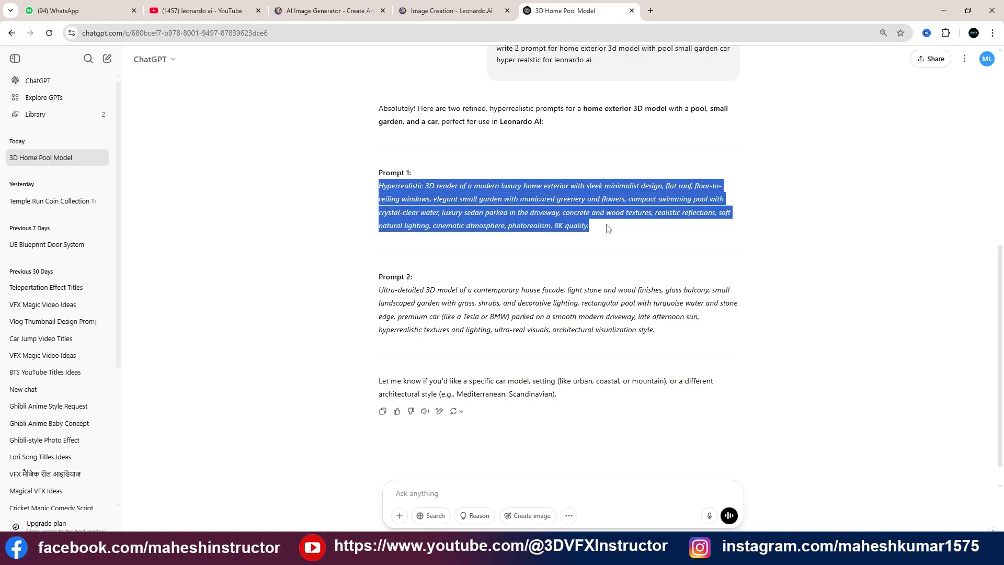
scroll(538, 287, "up", 3)
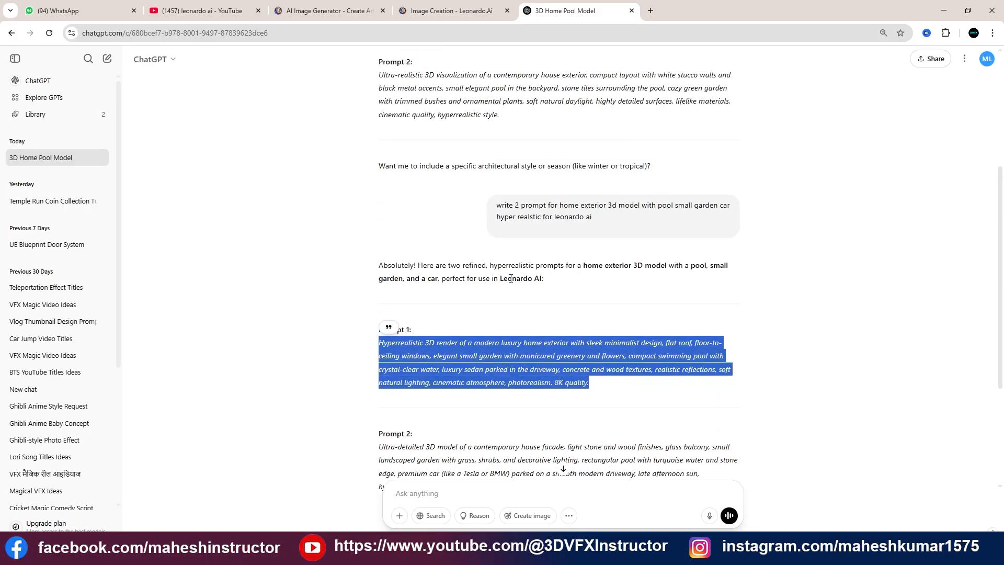
scroll(511, 278, "down", 4)
left_click(451, 10)
left_click(369, 130)
key("ctrl+a")
key("ctrl+v")
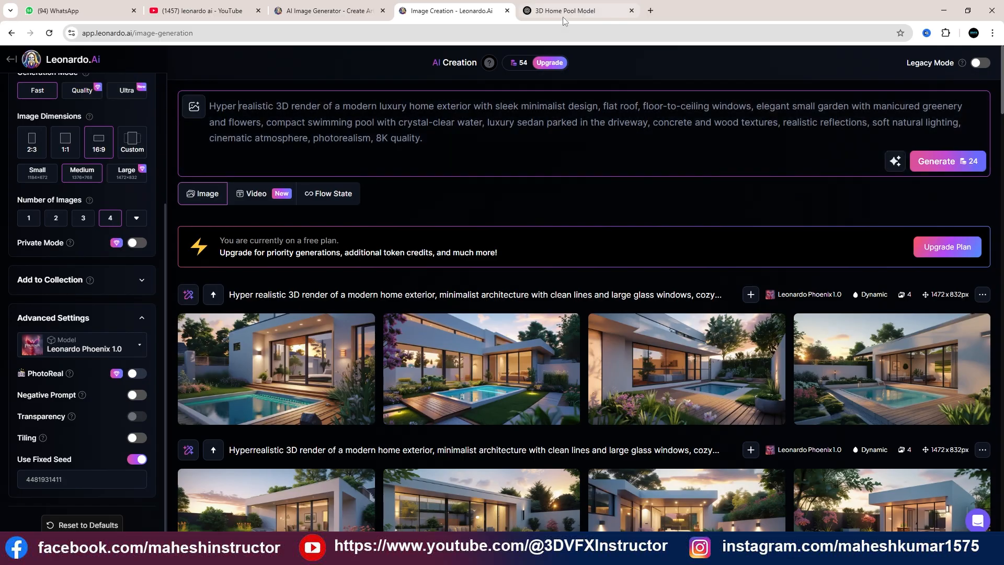
Ask ChatGPT to "write 2 prompt for home exterior 3d model with pool small garden, add car hyper realstic for leonardo ai"
left_click(563, 12)
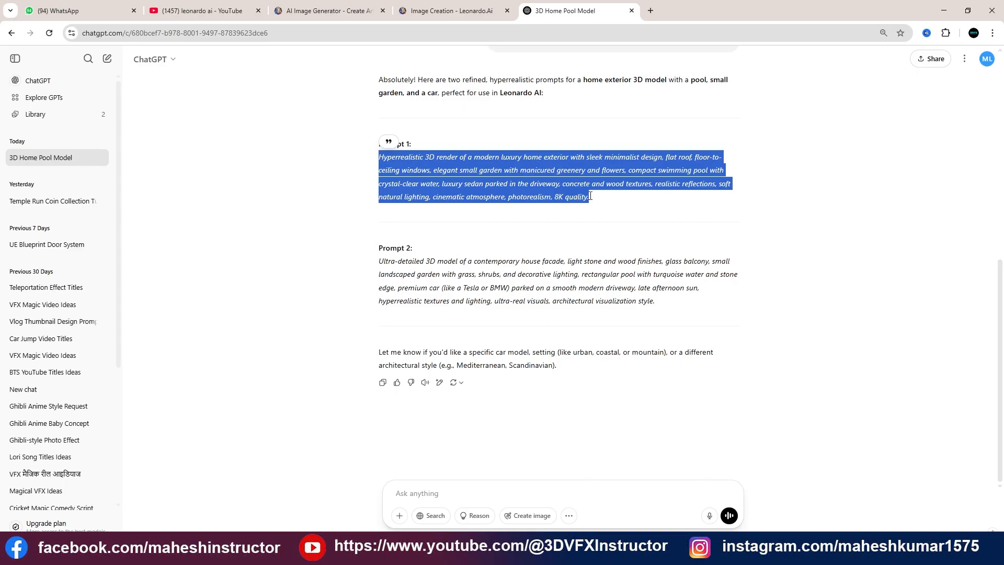
scroll(649, 184, "up", 1)
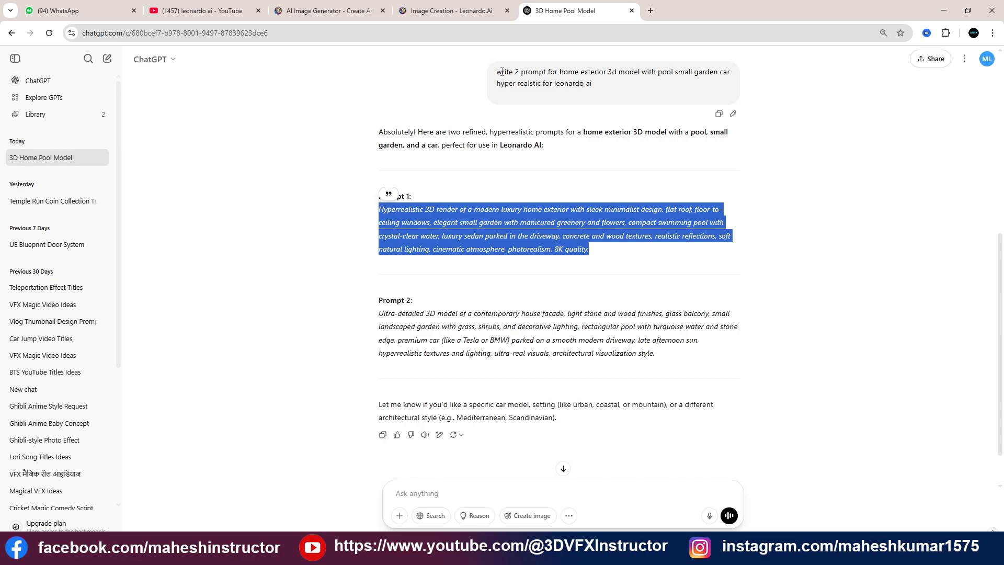
left_click_drag(497, 72, 584, 93)
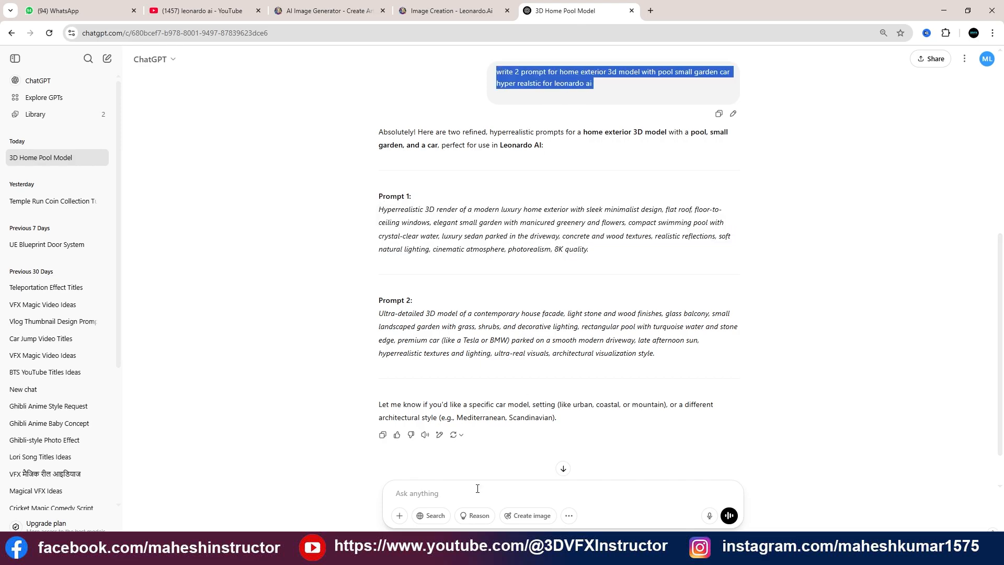
left_click(441, 492)
type("write 2 prompt for home exterior 3d model with pool small garden car hyper realstic for leonardo ai")
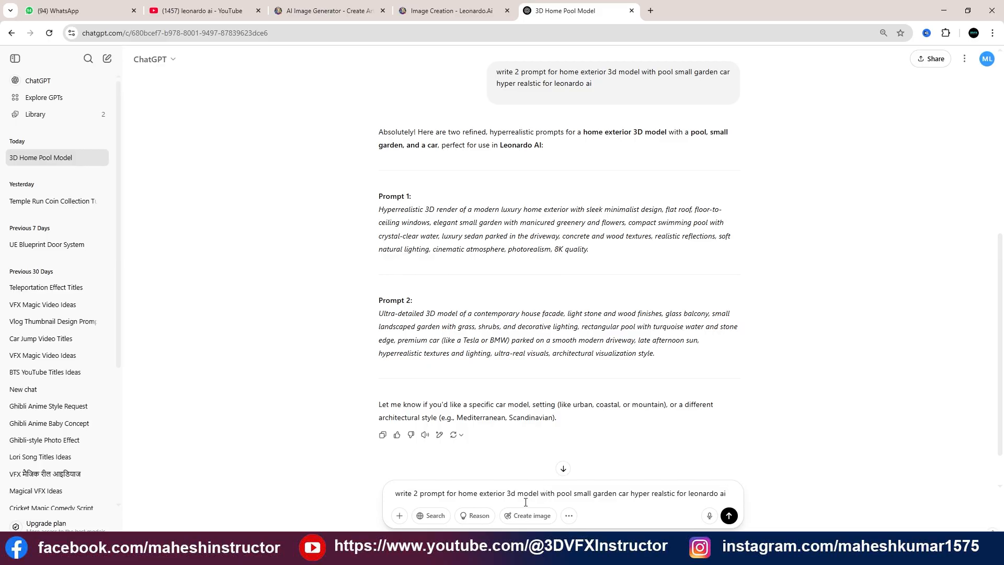
left_click(619, 497)
type(",")
type(" add")
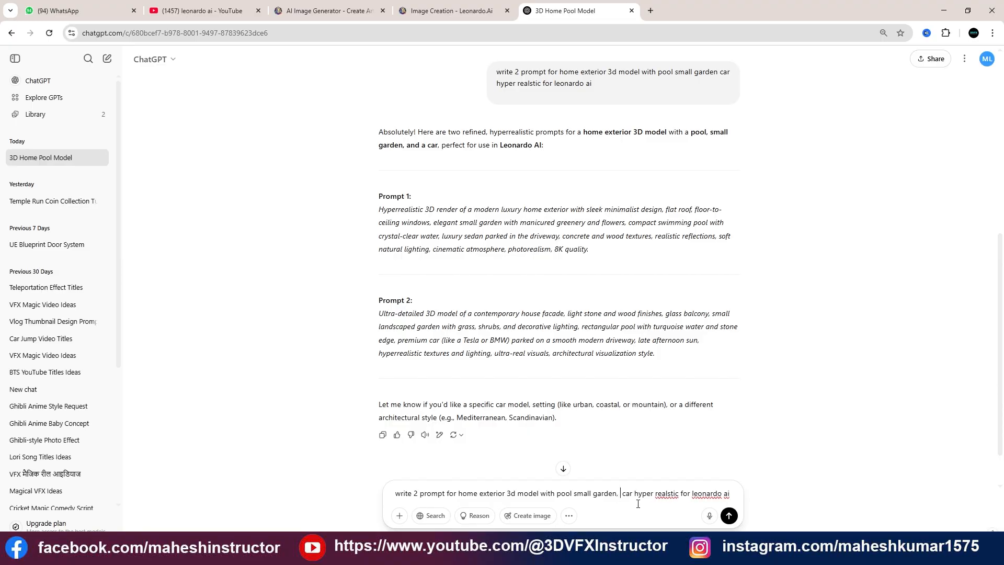
key("Return")
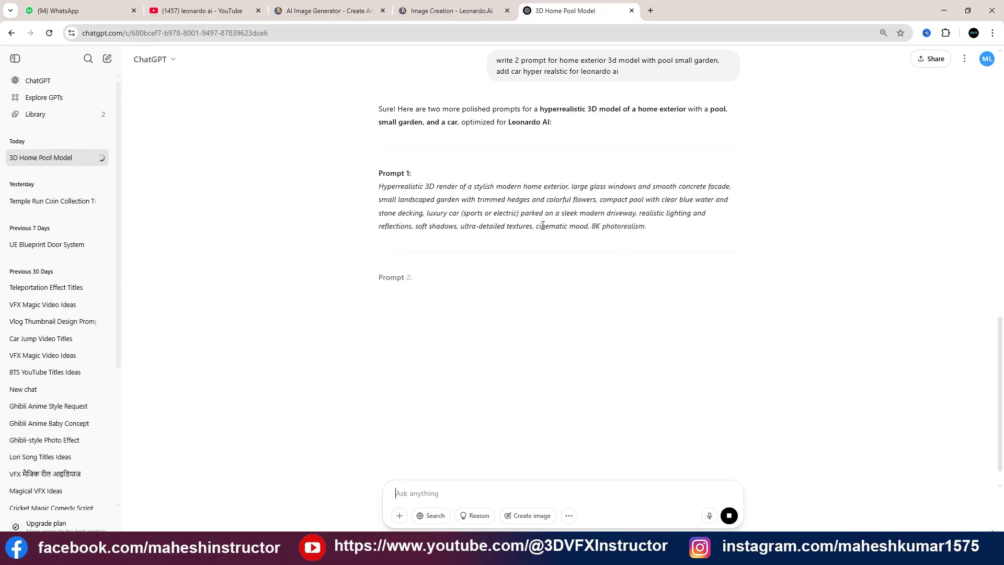
Copy ChatGPT's new Prompt 1 about a stylish modern home with a luxury car and replace the Leonardo.Ai prompt with it
left_click_drag(380, 184, 649, 228)
key("ctrl+c")
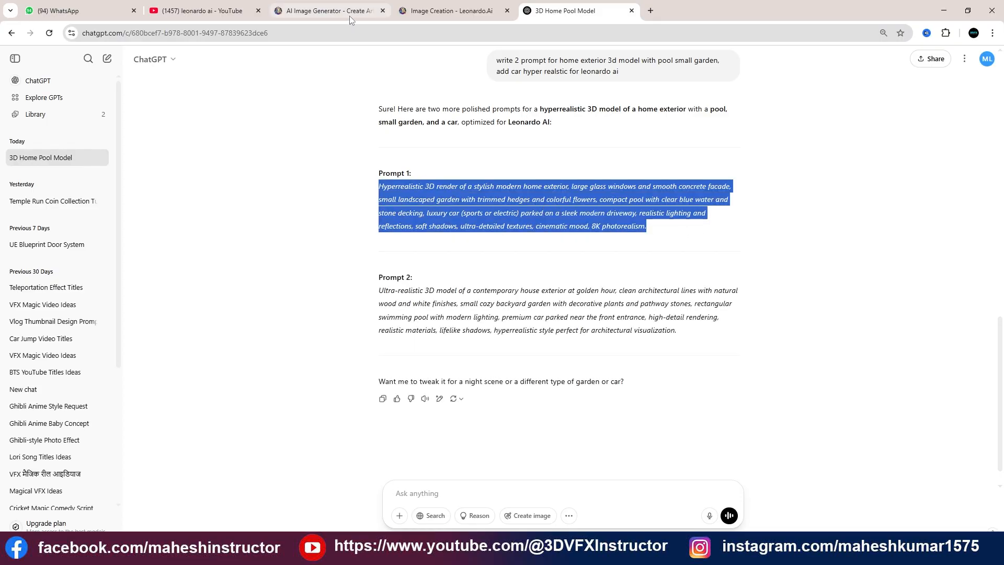
left_click(445, 11)
left_click(430, 133)
key("ctrl+a")
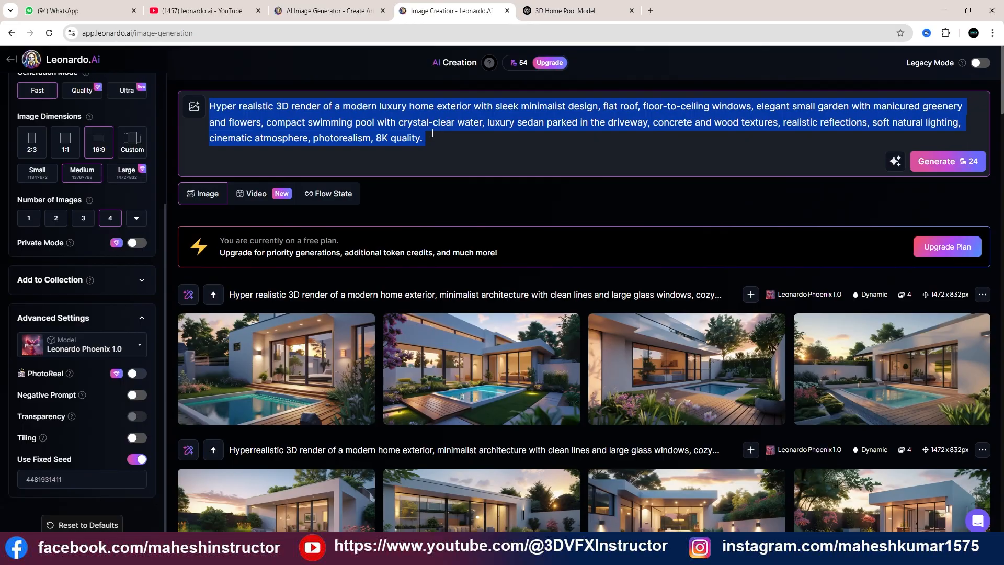
key("ctrl+v")
Split the prompt's first word into "Hyper realistic", generate four images with the fixed seed, and compare them with the earlier sets
left_click(235, 107)
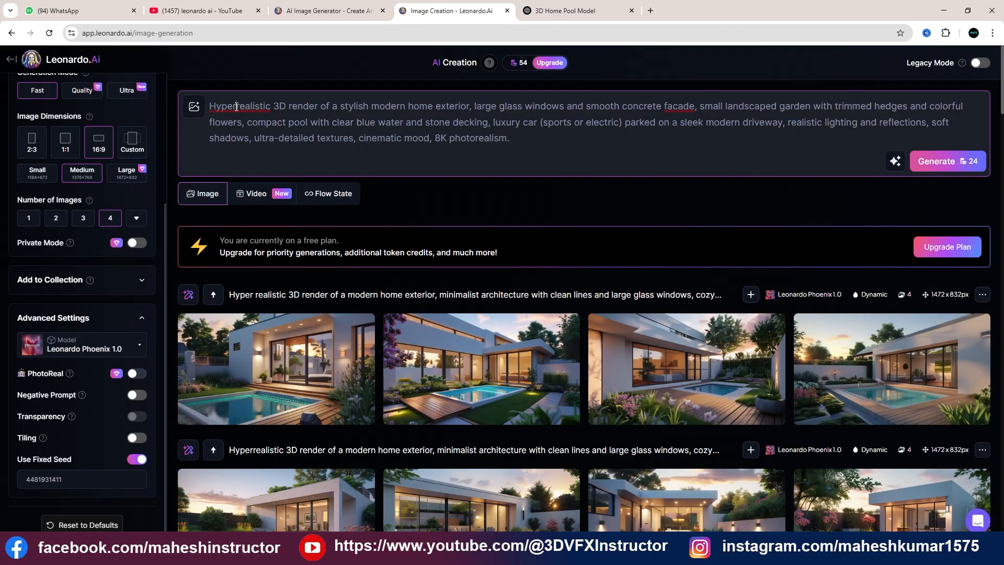
left_click(938, 166)
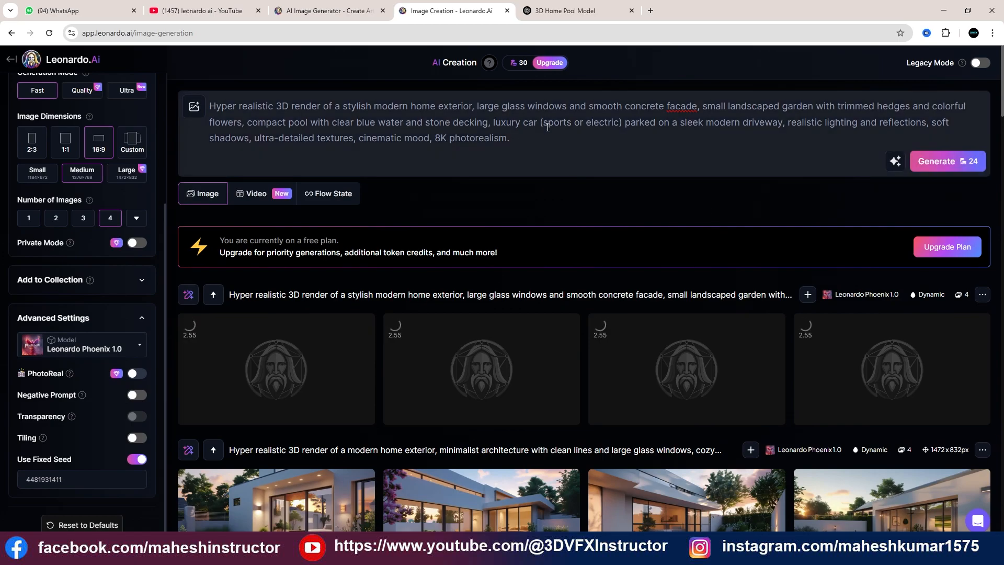
scroll(515, 264, "down", 1)
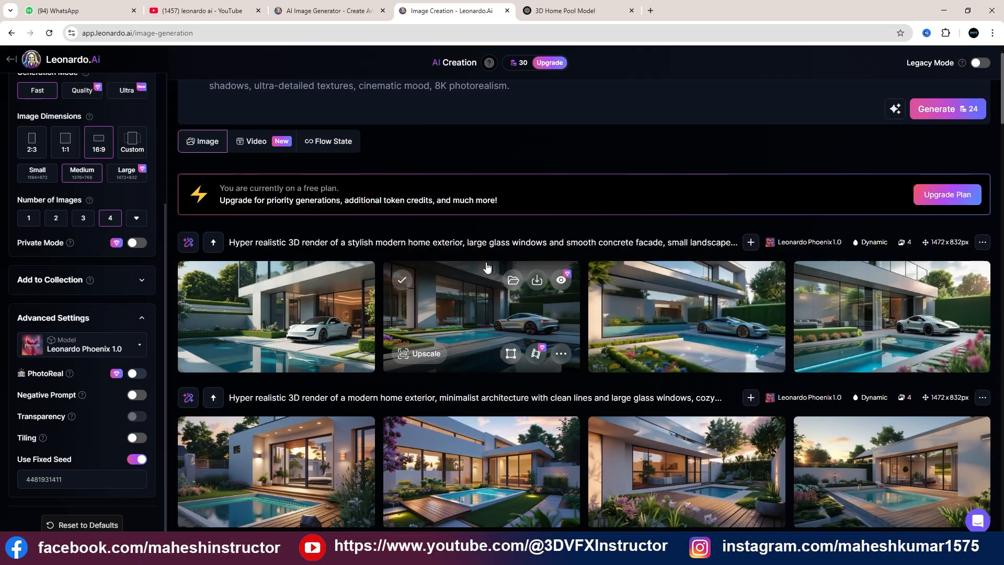
scroll(484, 262, "down", 2)
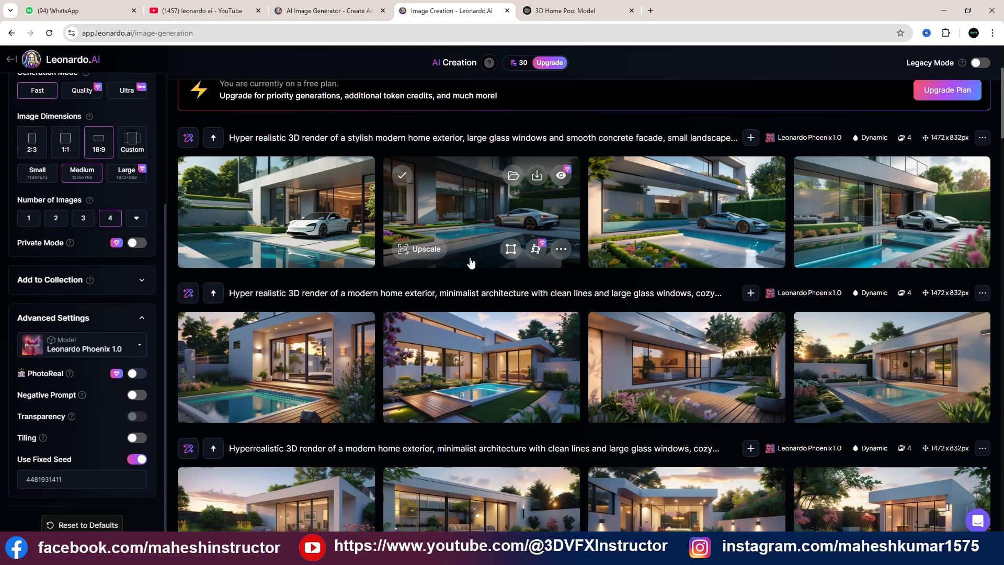
scroll(472, 260, "up", 3)
scroll(472, 256, "down", 4)
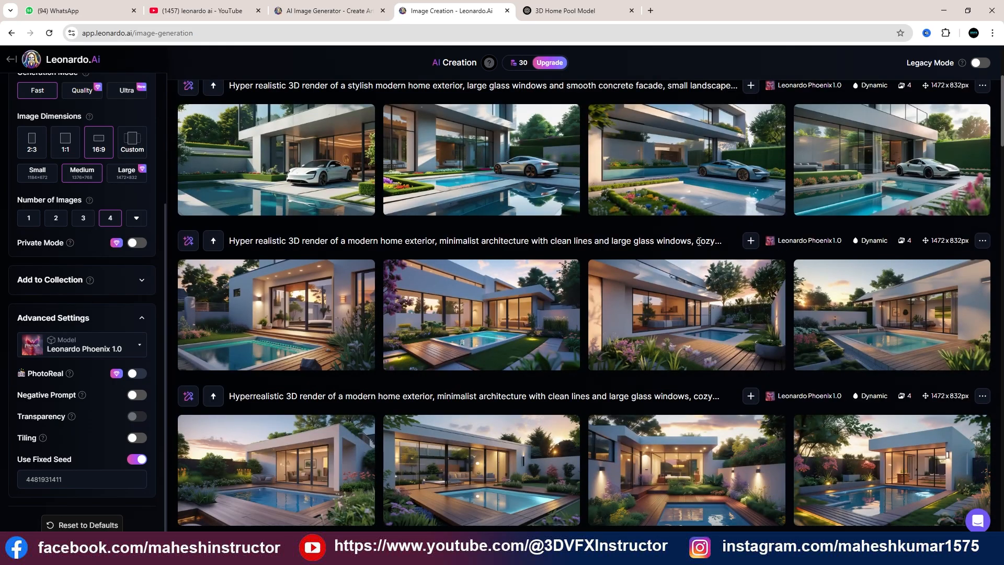
Copy the full "Hyper realistic" minimalist home prompt from the earlier sunset generation and replace the current prompt with it
left_click(750, 241)
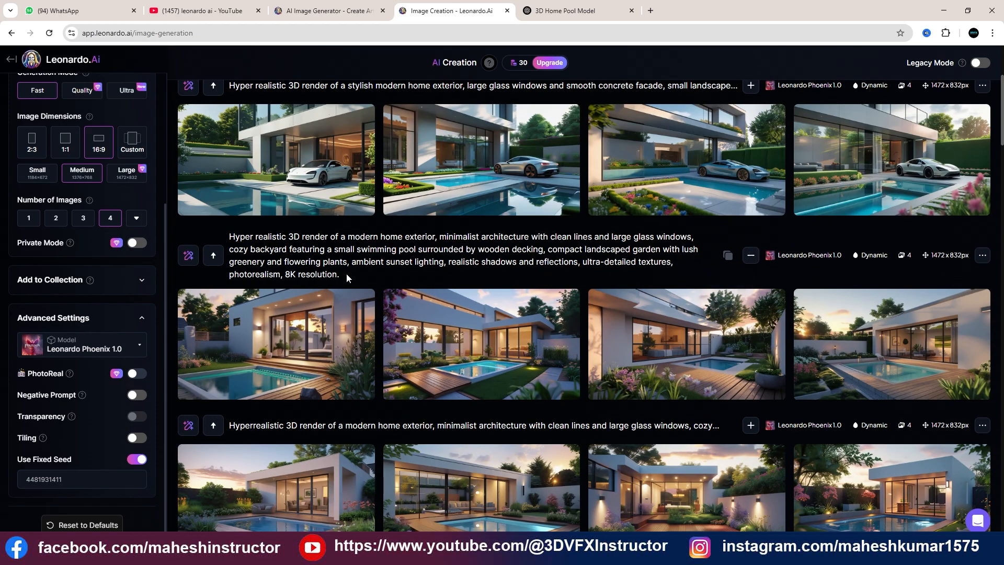
left_click_drag(347, 274, 230, 235)
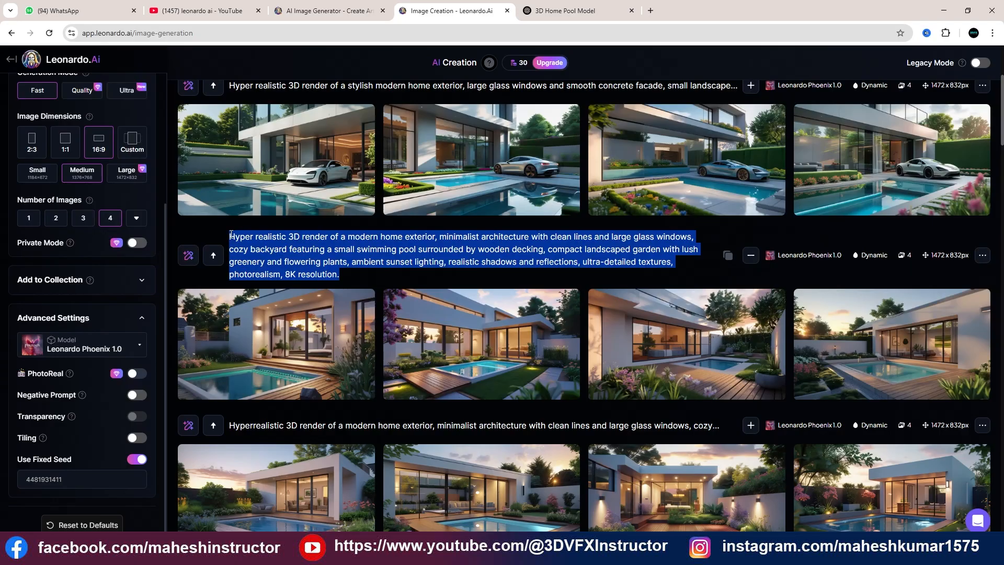
key("ctrl+c")
scroll(484, 81, "up", 4)
left_click(471, 134)
key("ctrl+a")
key("ctrl+v")
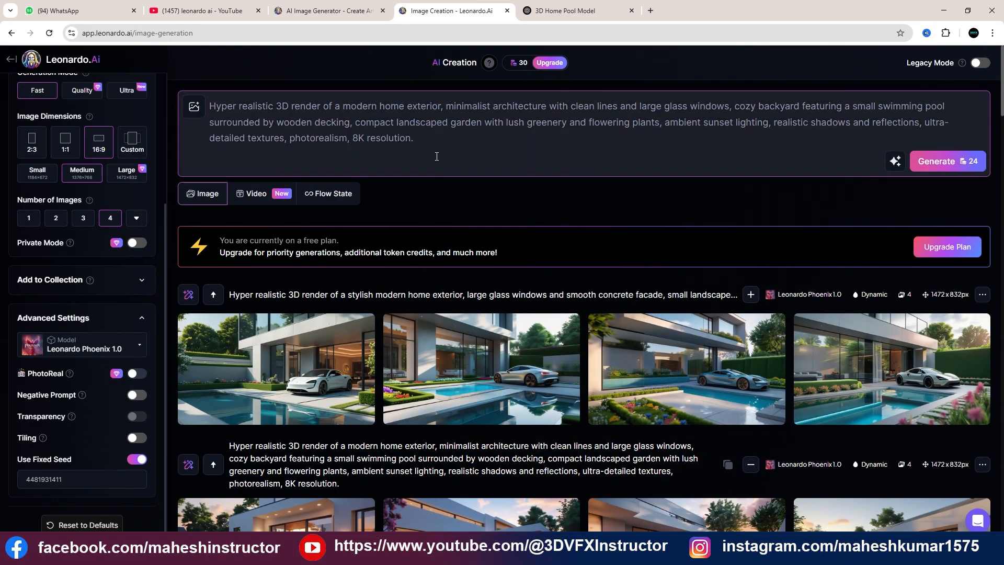
Insert "car sport car)" after "modern home exterior," in the prompt, generate four images with the fixed seed, and dismiss the upgrade offer
left_click(445, 108)
type("car ")
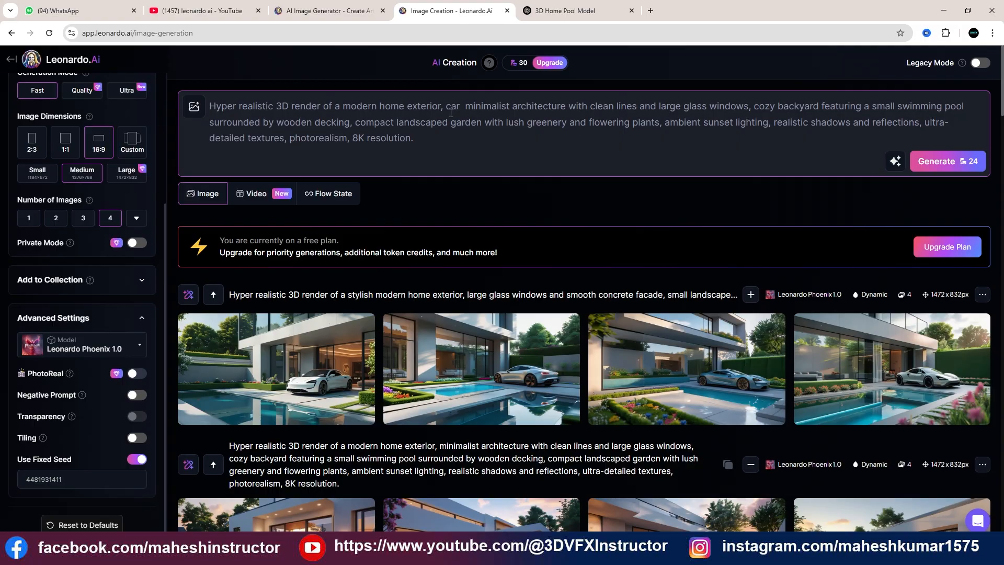
type("sport")
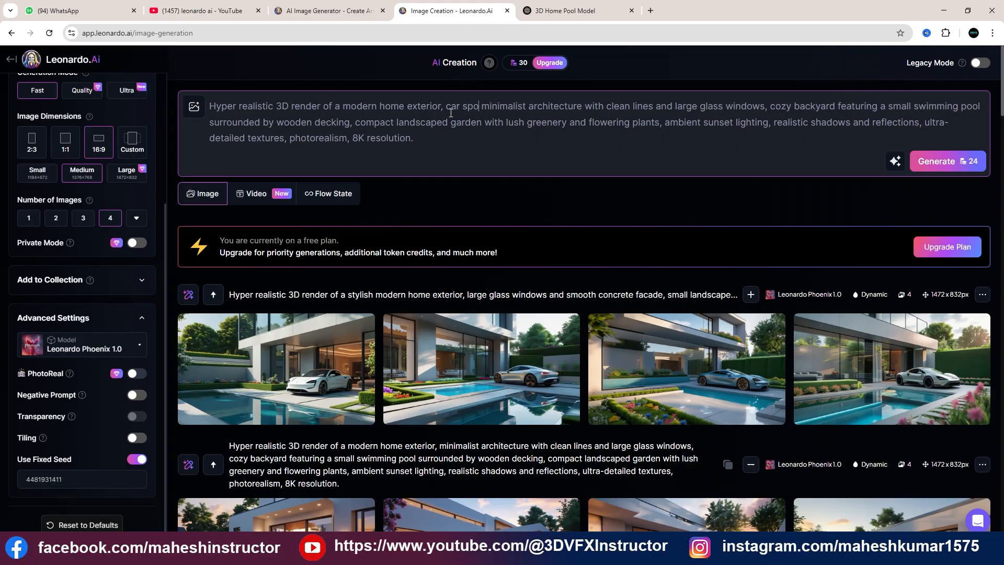
type(" car")
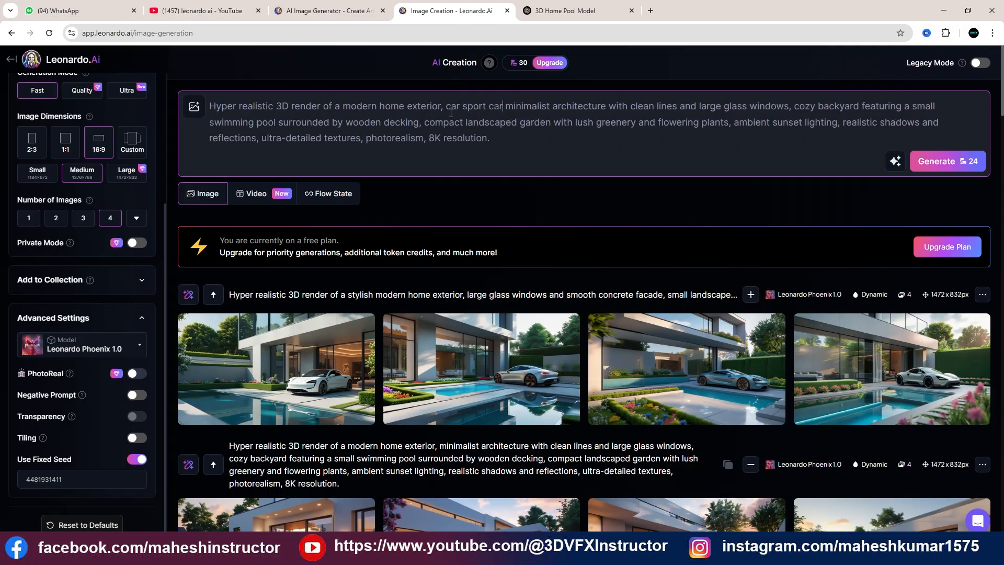
type(")")
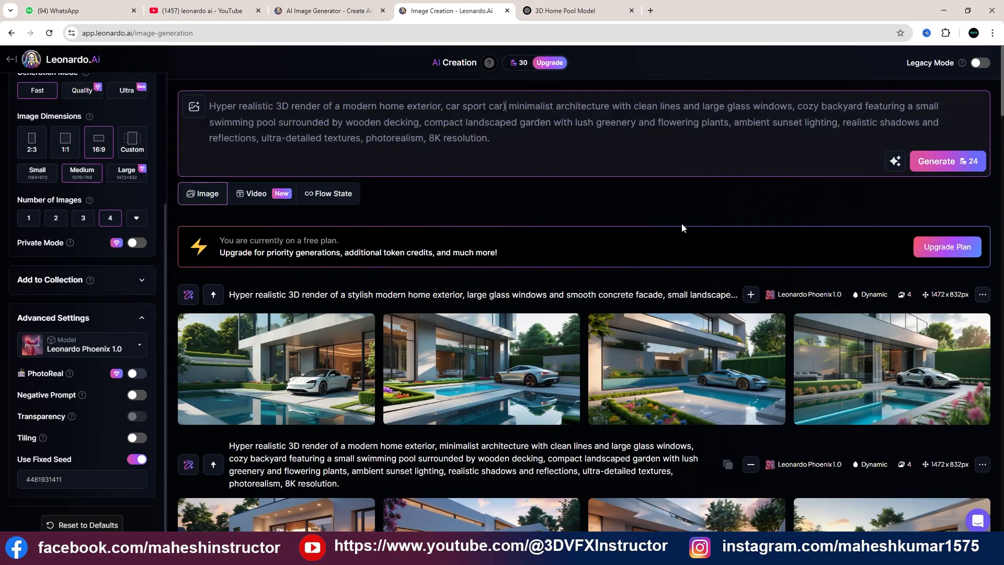
left_click(957, 161)
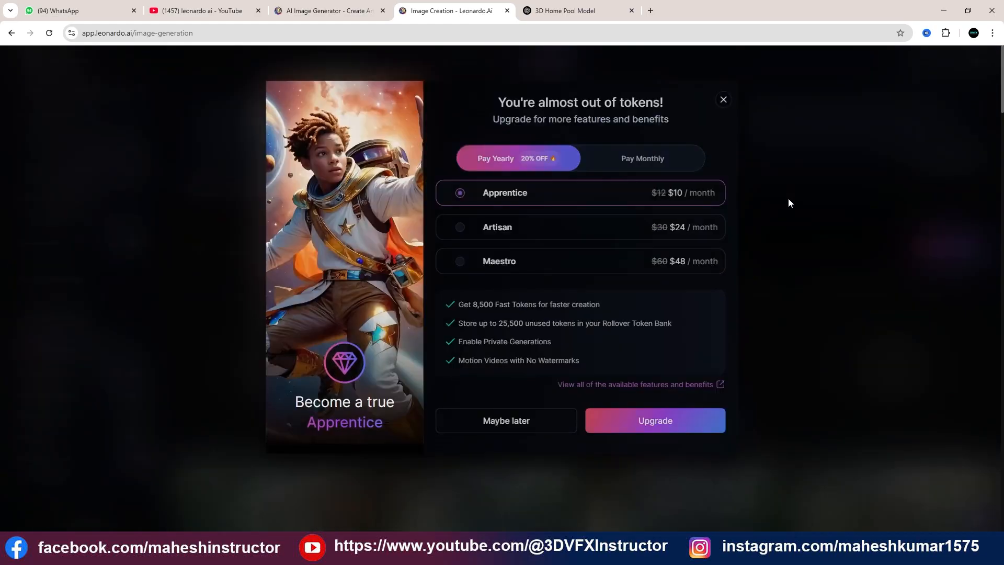
left_click(726, 99)
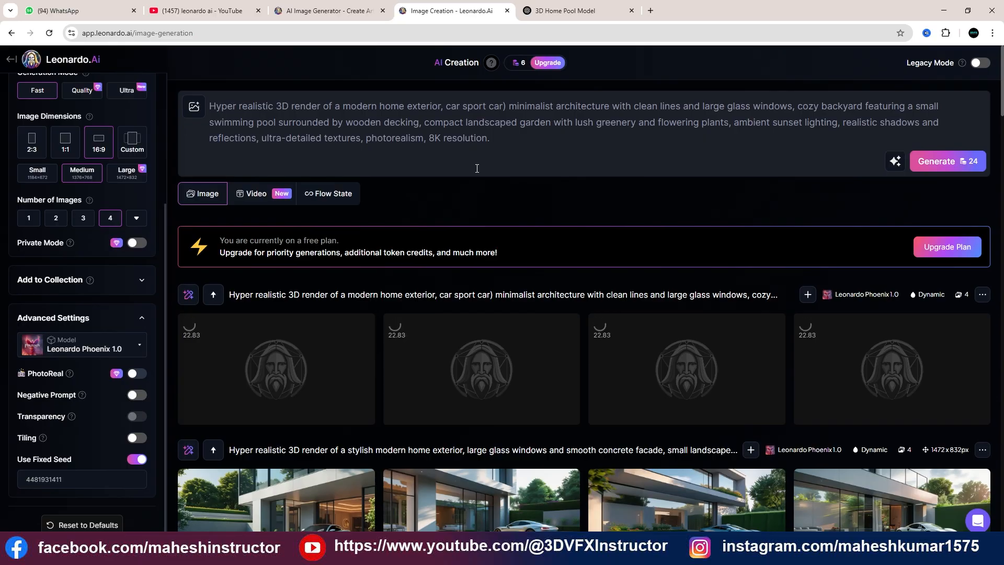
Compare the new sport car images with the earlier sets and view the third new image enlarged
scroll(477, 168, "down", 2)
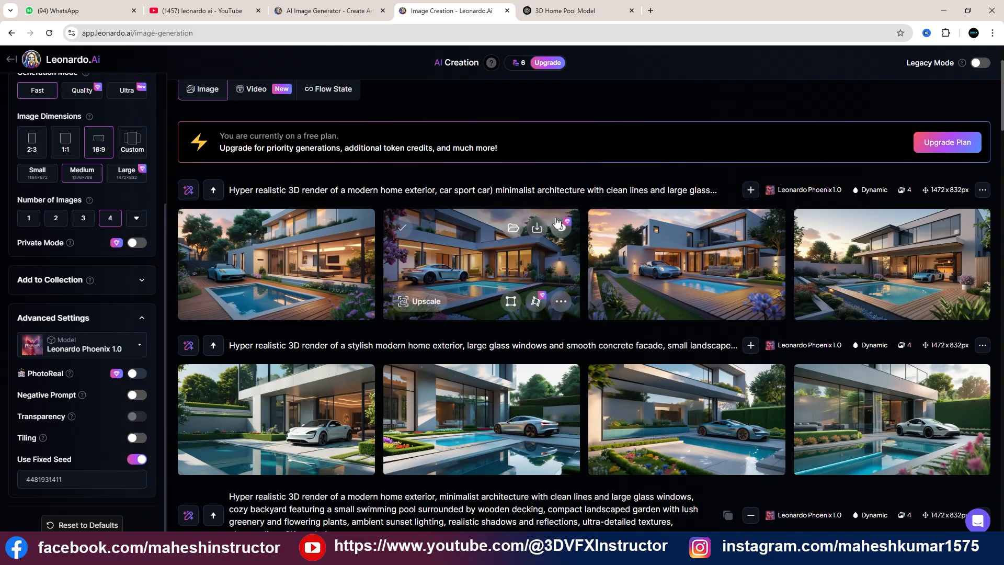
scroll(740, 287, "down", 2)
scroll(717, 272, "down", 3)
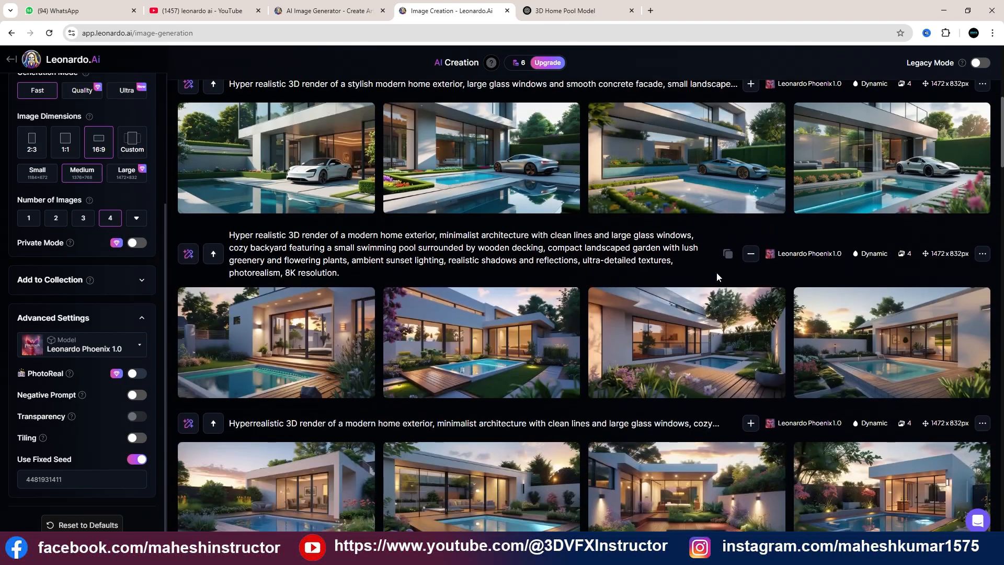
scroll(716, 272, "up", 3)
scroll(715, 266, "up", 2)
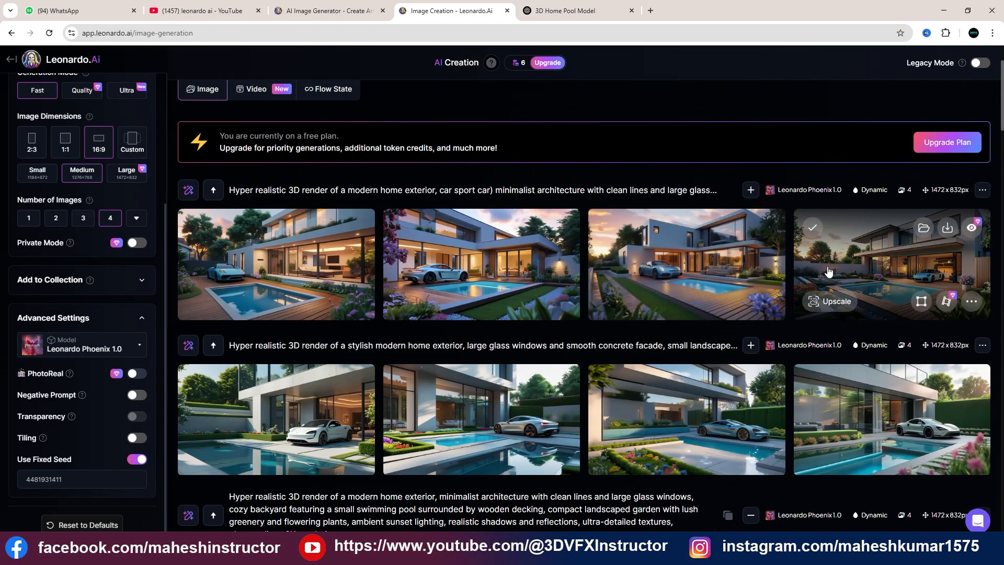
left_click(688, 264)
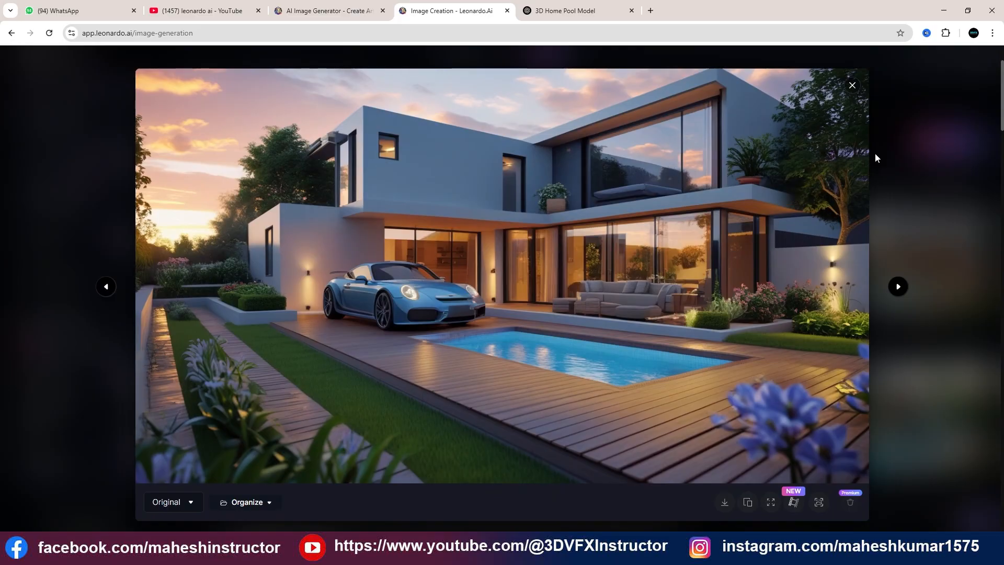
left_click(923, 127)
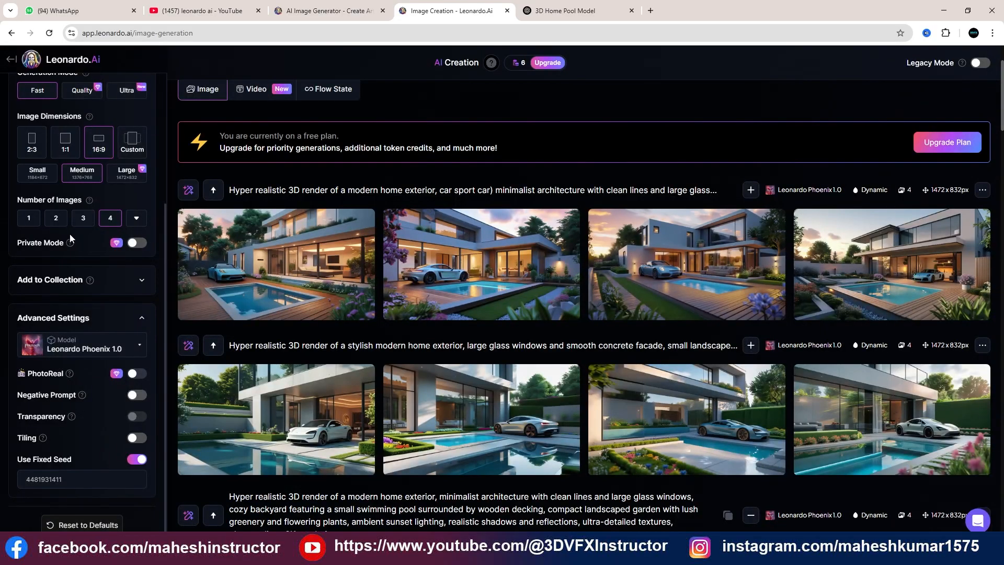
Switch to Kids_Storybook_Collection.pdf and look through its stories and their Leonardo AI prompts
mouse_move(227, 255)
left_click(304, 549)
scroll(352, 355, "down", 4)
scroll(352, 355, "up", 3)
scroll(353, 359, "down", 3)
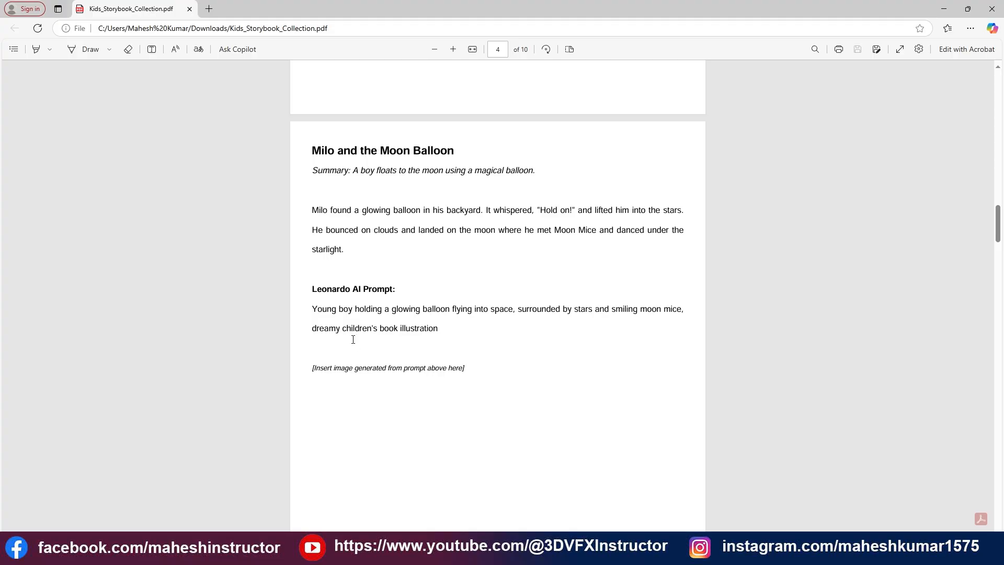
scroll(350, 340, "up", 15)
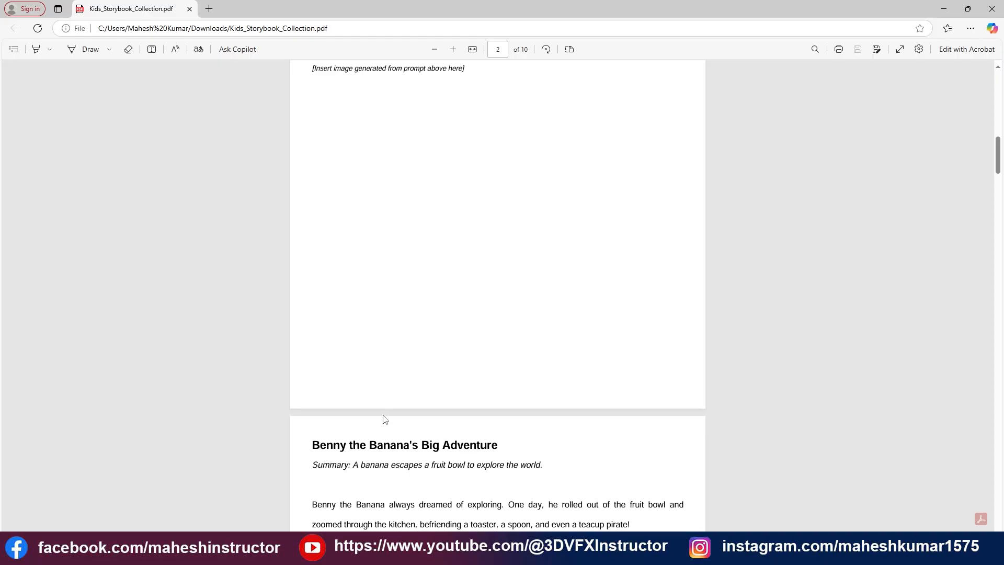
Switch to the other Chrome window's Leonardo.Ai page and review its earlier luxury house generations
mouse_move(165, 553)
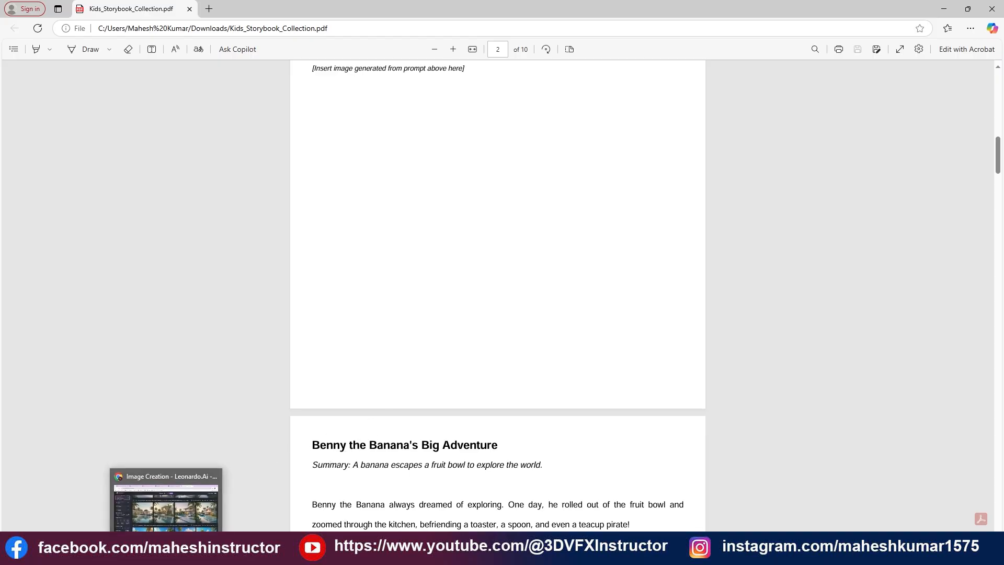
left_click(167, 502)
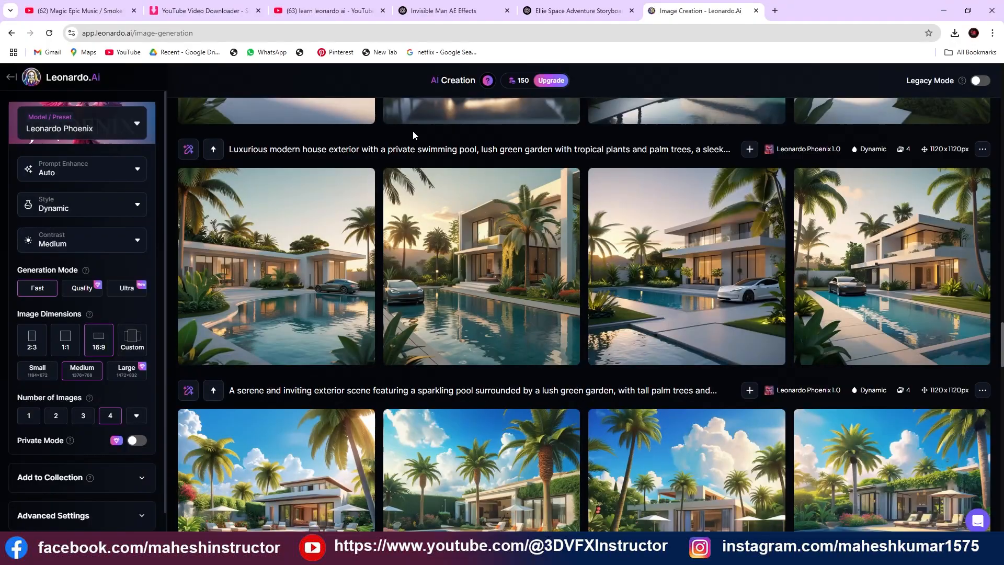
scroll(457, 222, "up", 6)
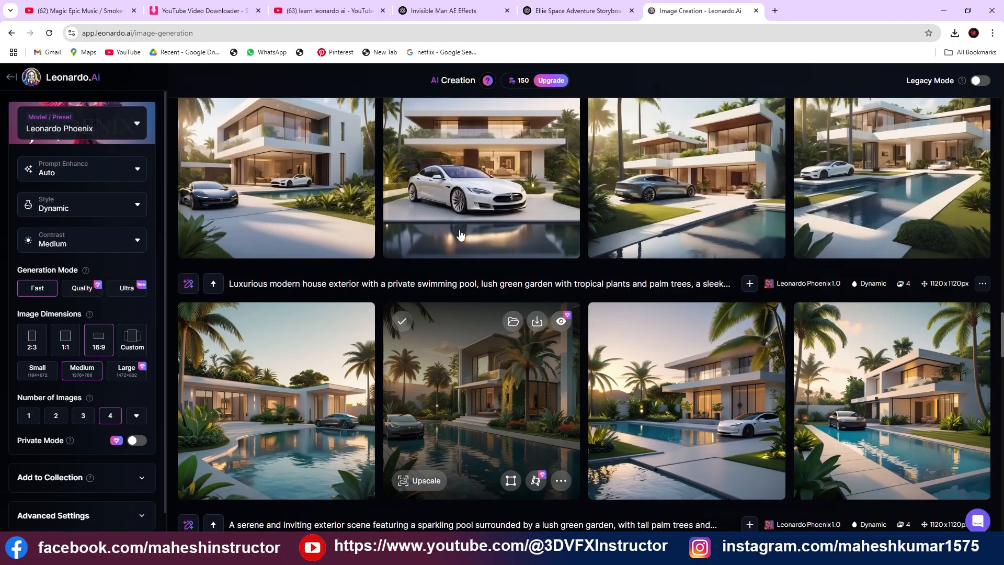
scroll(457, 222, "up", 10)
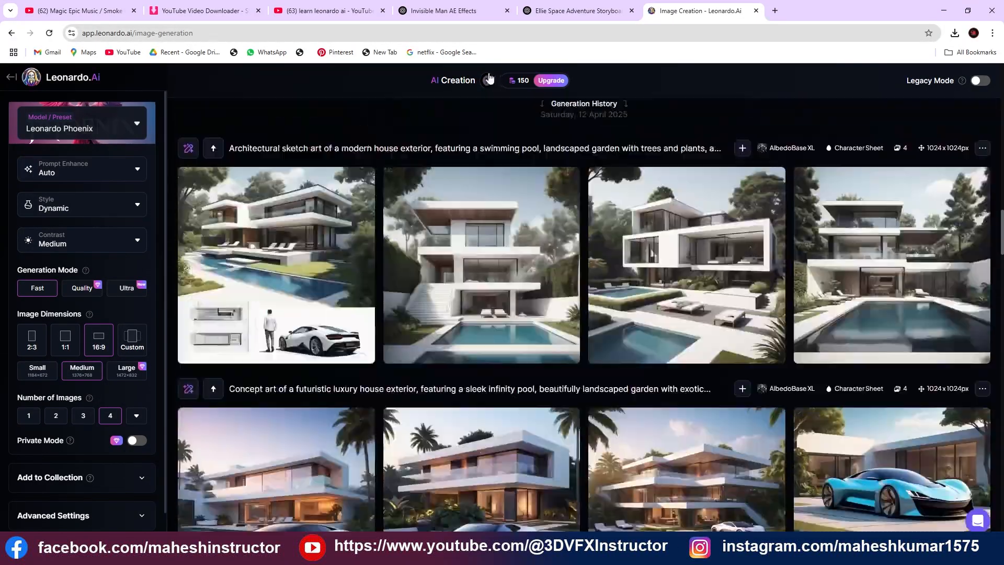
scroll(489, 79, "up", 4)
In ChatGPT, read through the "Ellie and the Star Suitcase" storyboard and copy the Leonardo prompt of Frame 1: Discovering the Suitcase
left_click(575, 11)
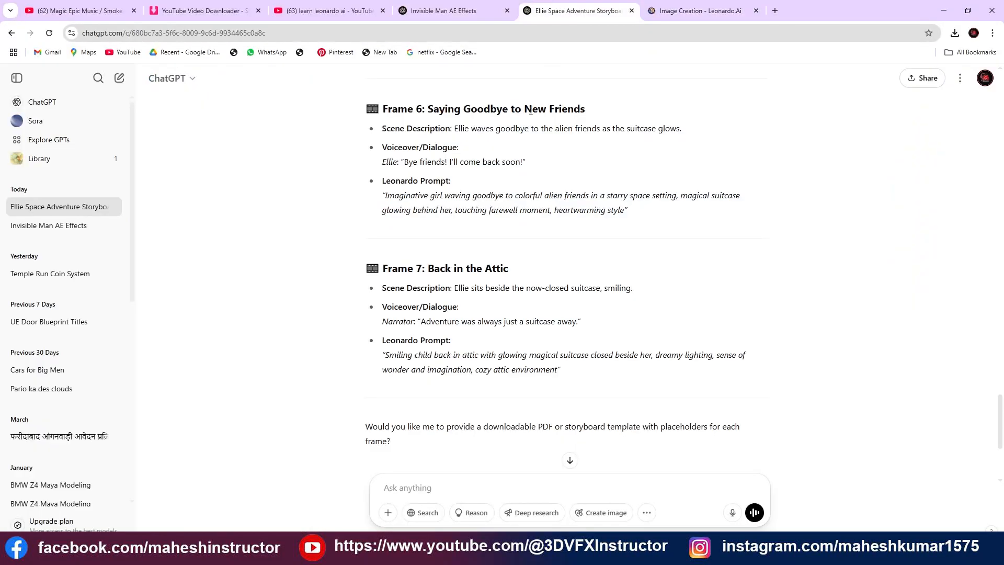
scroll(457, 142, "up", 20)
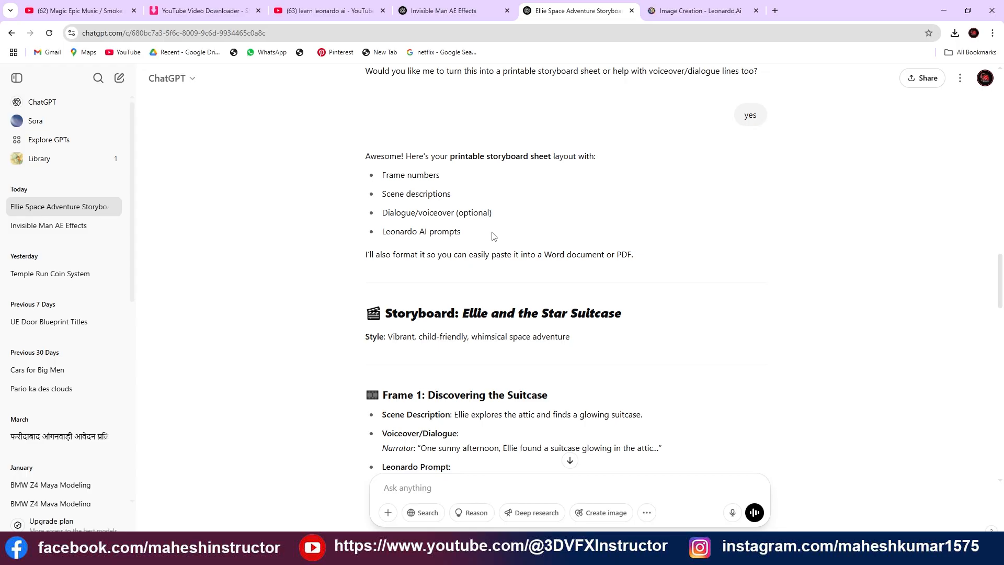
scroll(491, 236, "down", 3)
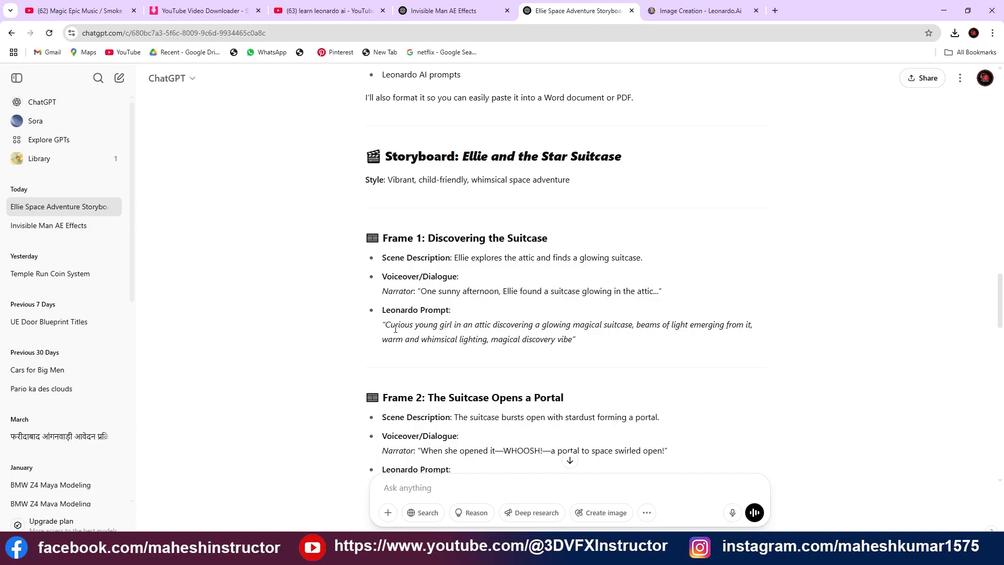
left_click_drag(385, 325, 610, 338)
key("ctrl+c")
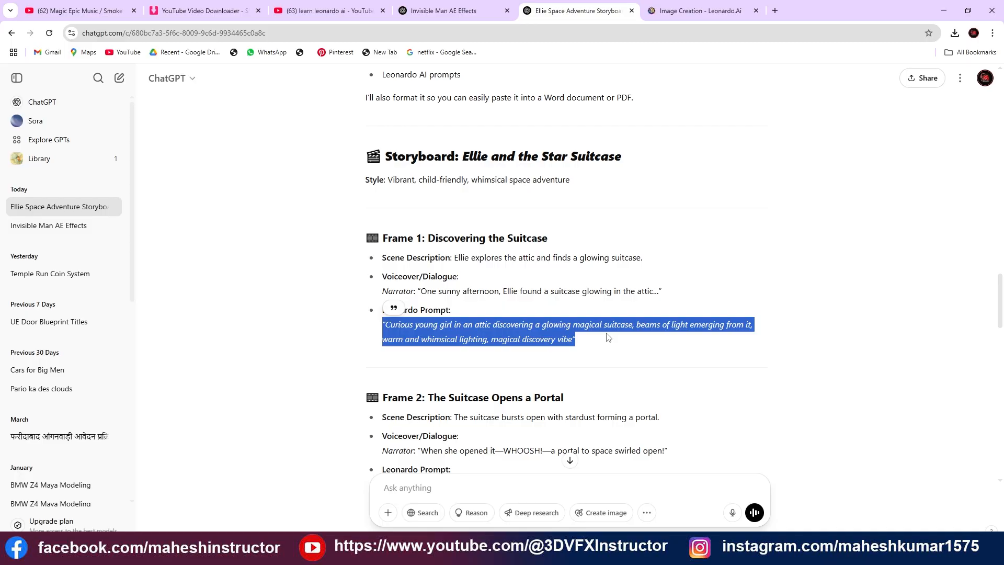
scroll(480, 312, "down", 4)
scroll(480, 311, "down", 1)
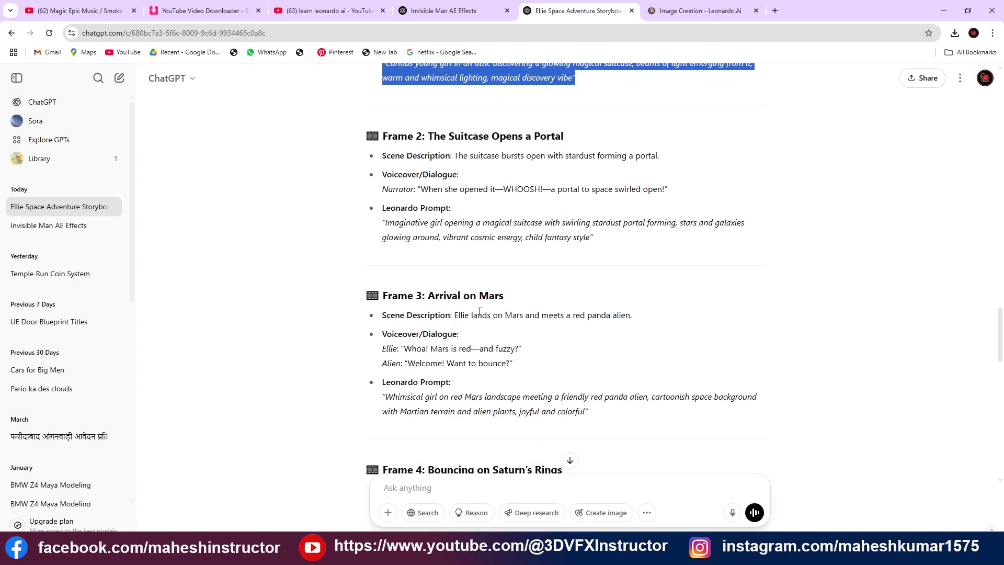
scroll(480, 311, "down", 7)
scroll(415, 298, "up", 10)
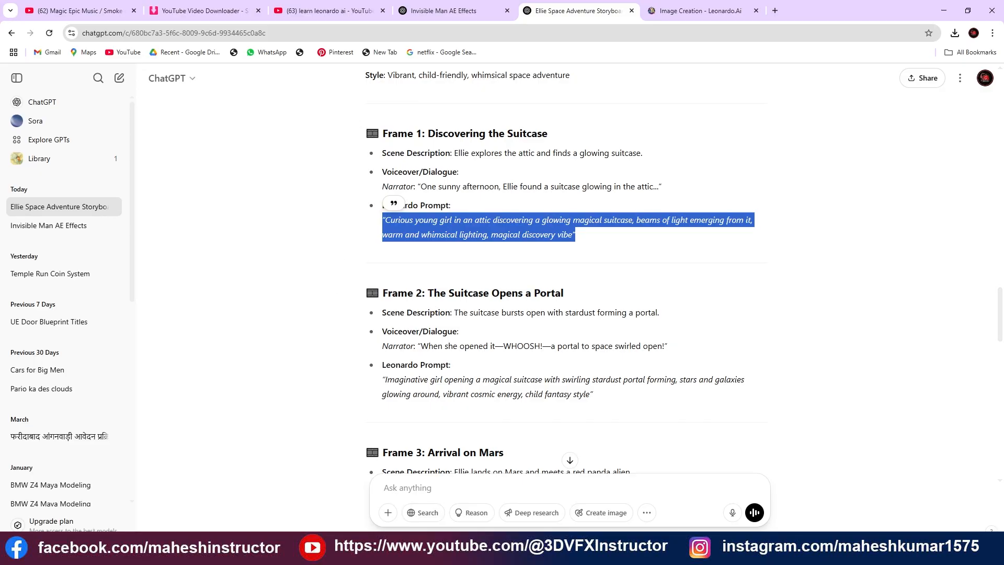
left_click(170, 552)
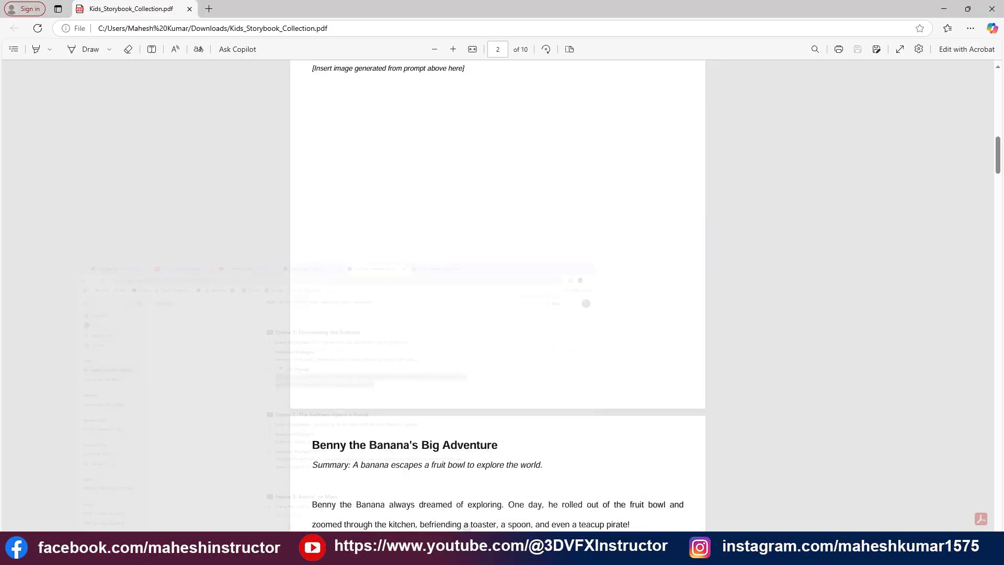
left_click(170, 552)
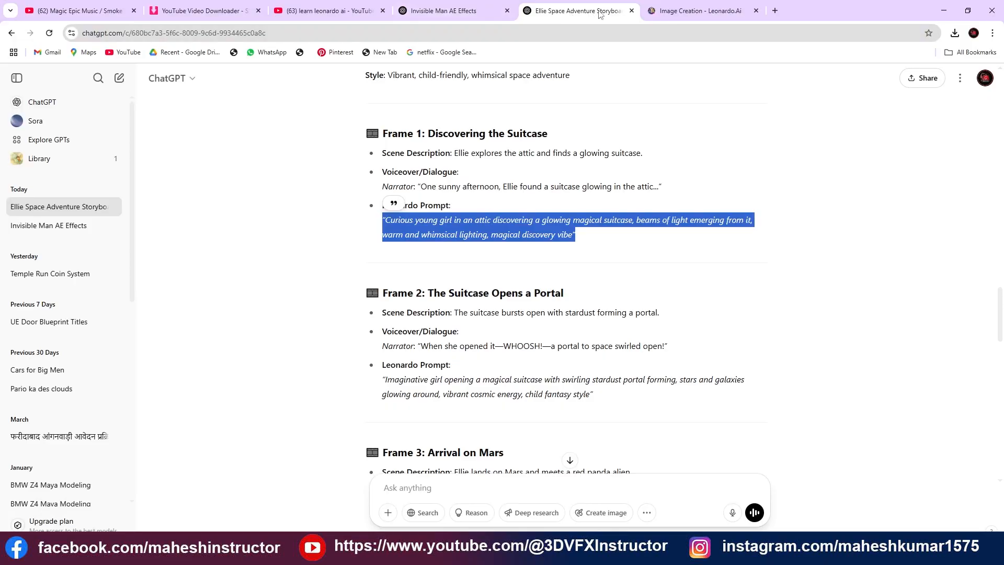
Replace the Leonardo.Ai prompt with the copied Frame 1 prompt about a curious young girl in an attic and generate four 16:9 images
left_click(696, 10)
scroll(418, 162, "up", 5)
scroll(419, 162, "up", 10)
key("ctrl+a")
key("ctrl+v")
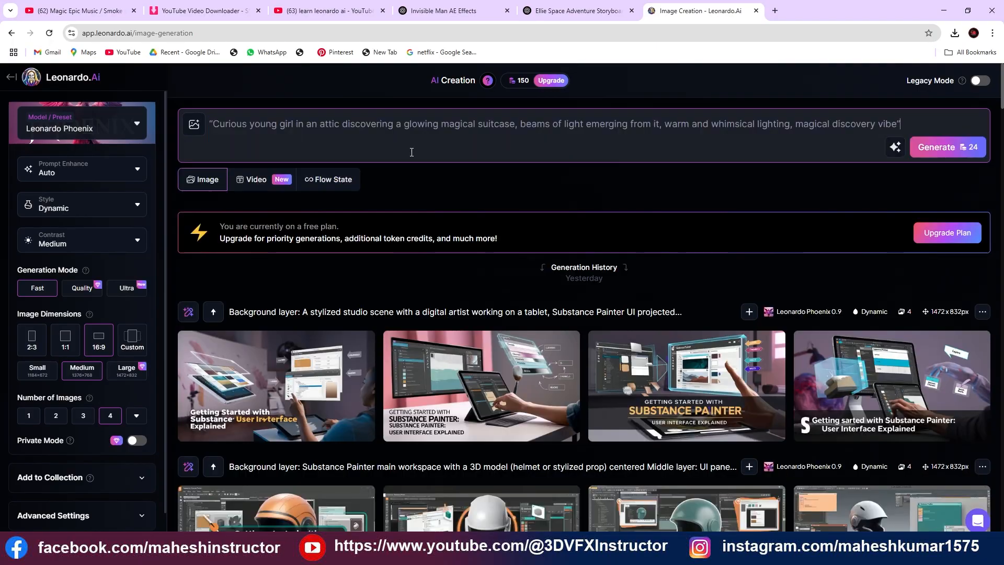
left_click(940, 148)
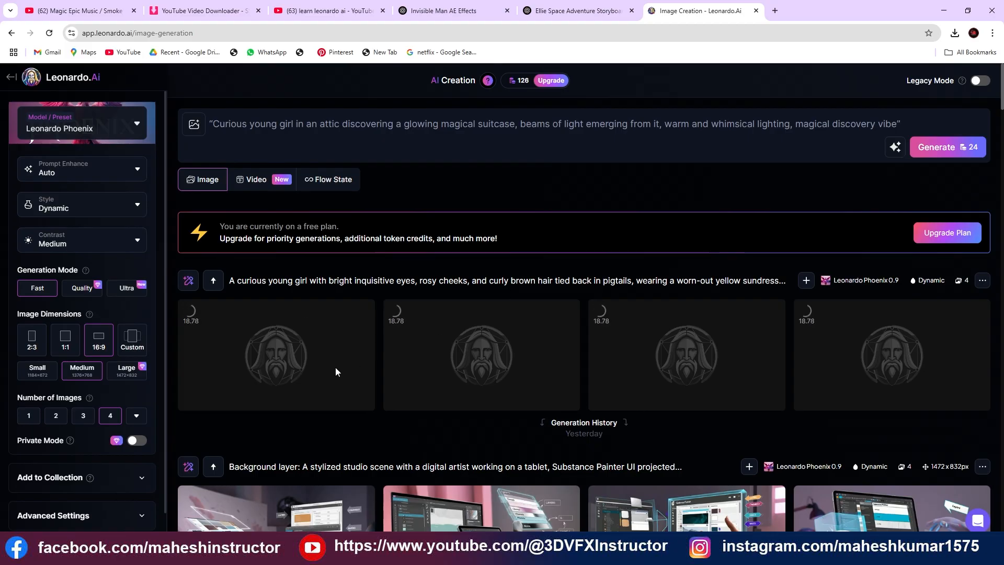
In the ChatGPT storyboard, copy the Leonardo prompt of Frame 2: The Suitcase Opens a Portal
left_click(546, 11)
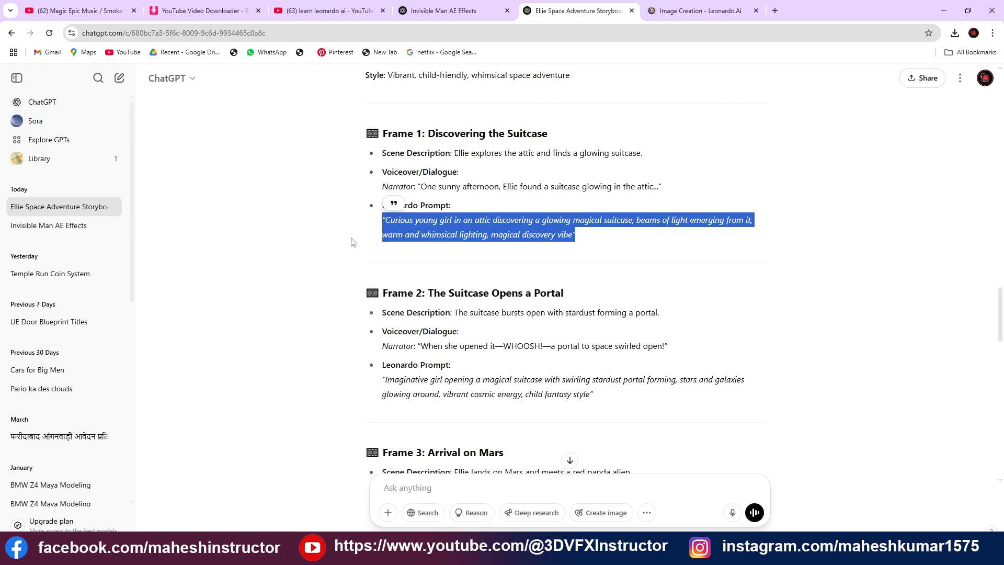
scroll(352, 242, "down", 1)
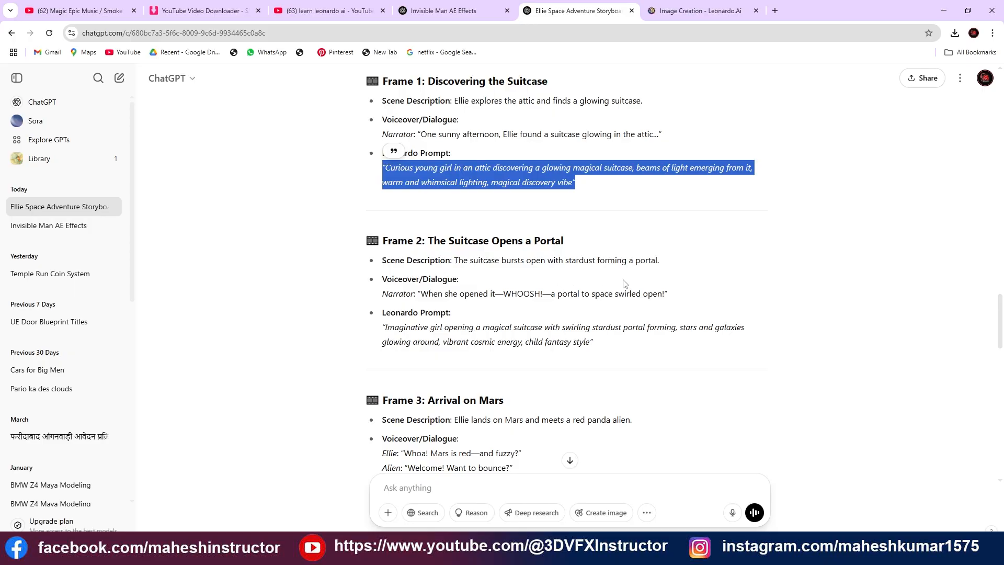
left_click_drag(382, 327, 628, 345)
key("ctrl+c")
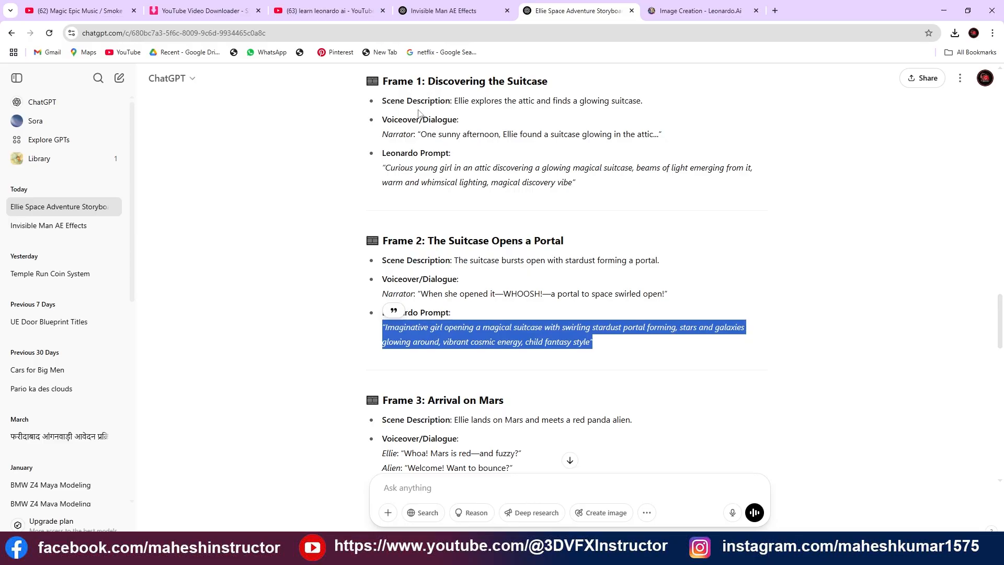
left_click(197, 550)
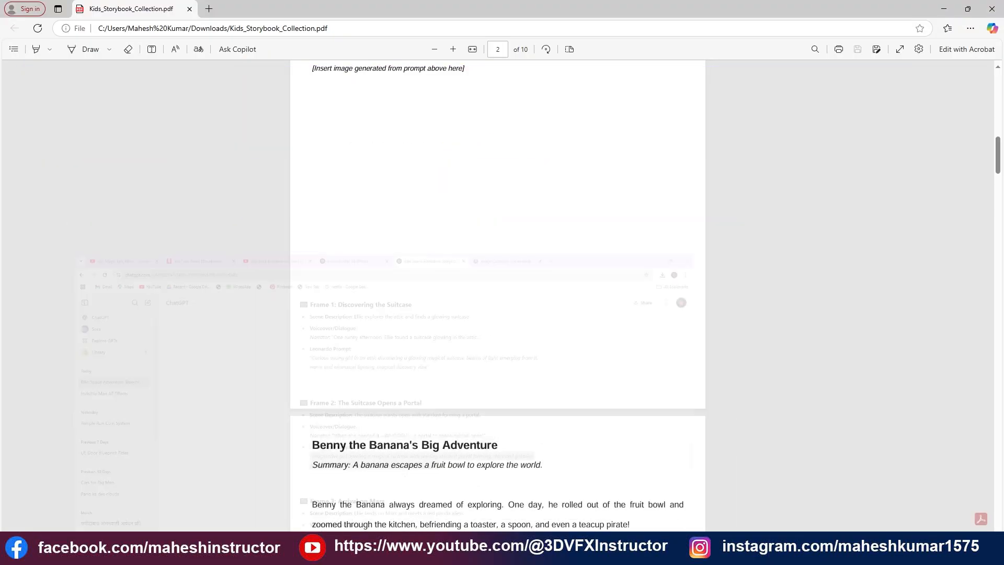
left_click(197, 549)
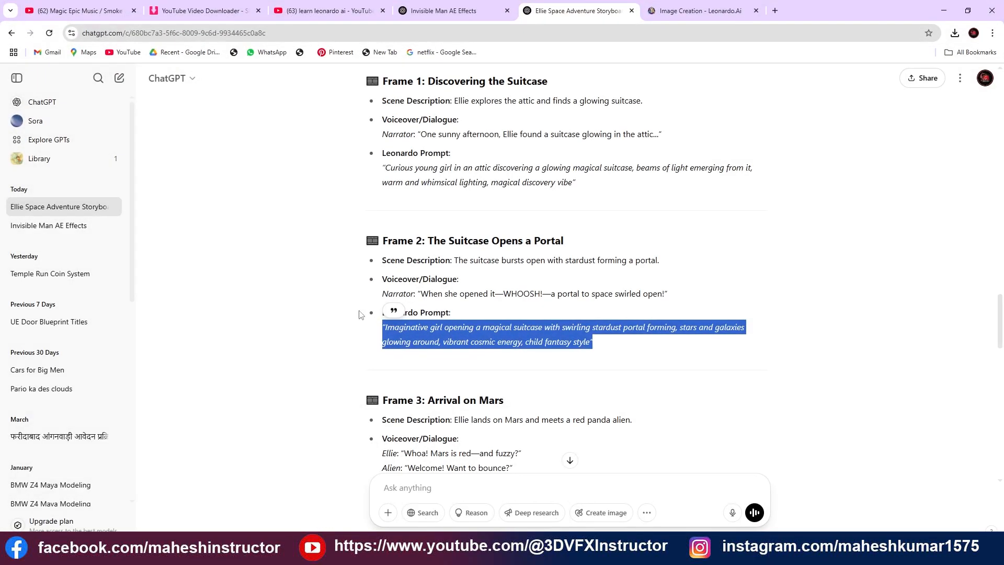
Replace the Leonardo.Ai prompt with the copied Frame 2 prompt about an imaginative girl opening a magical suitcase and generate four 16:9 images
left_click(690, 10)
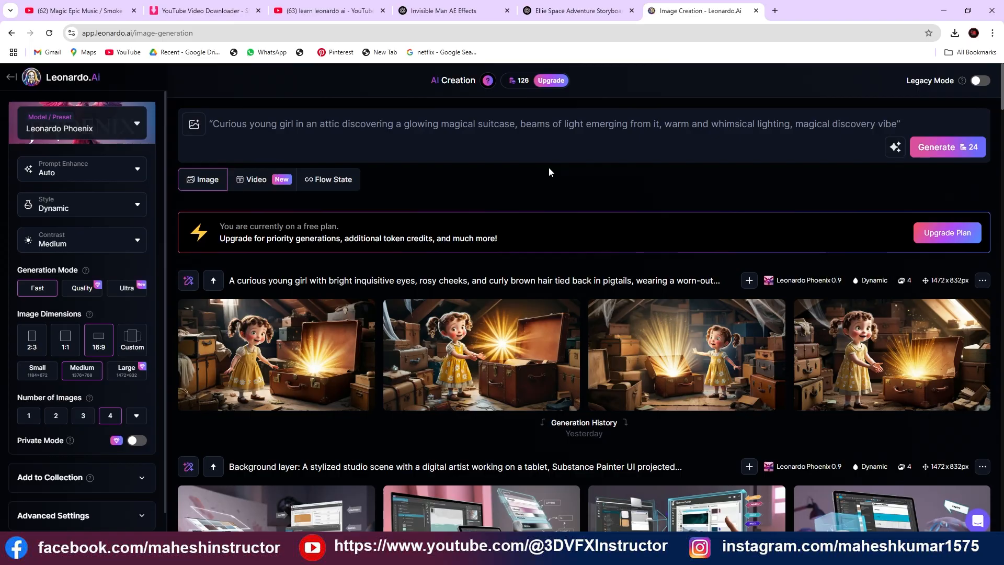
triple_click(553, 125)
key("ctrl+v")
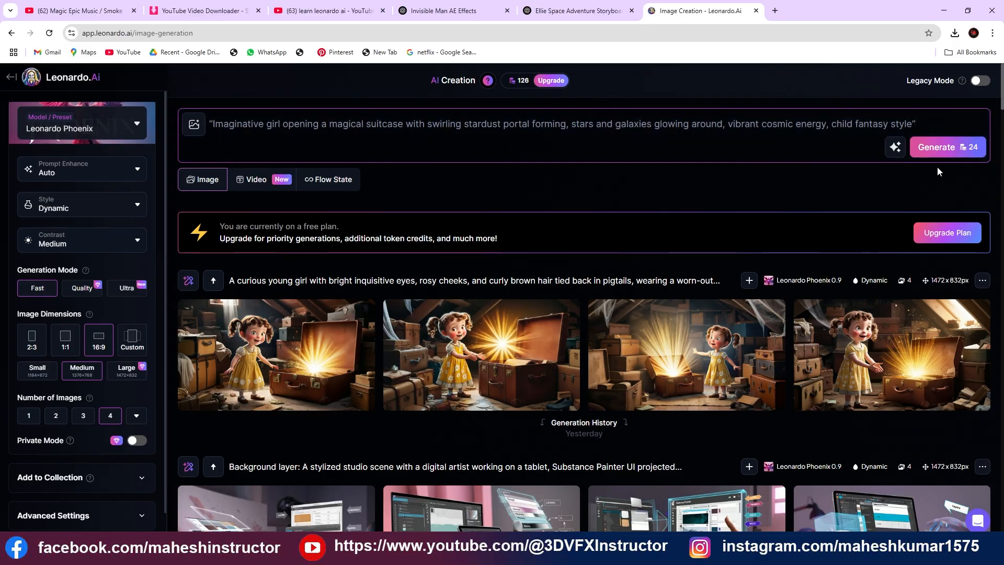
left_click(943, 154)
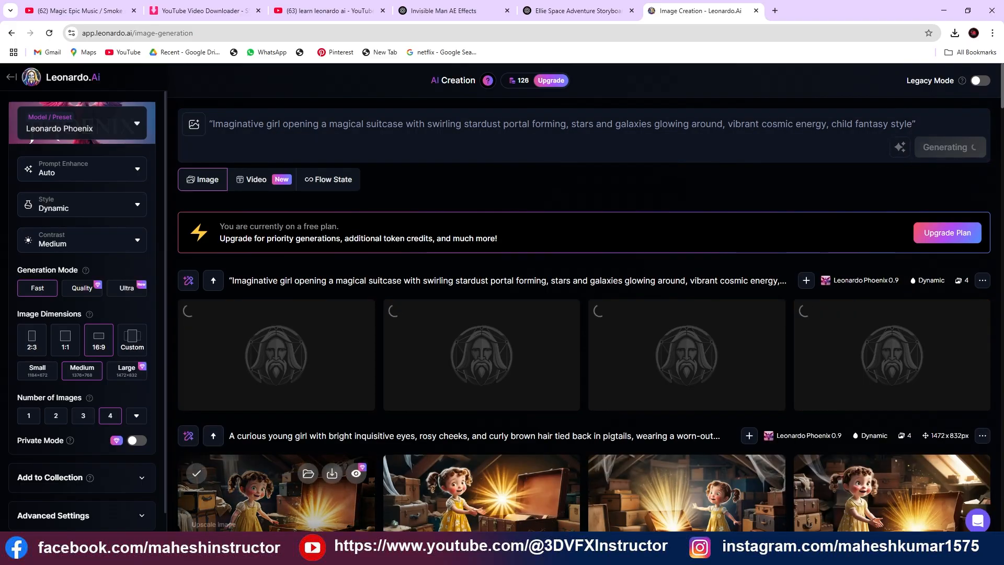
Return to the ChatGPT storyboard and copy the Leonardo prompt of Frame 4: Bouncing on Saturn's Rings
left_click(575, 10)
scroll(398, 248, "down", 4)
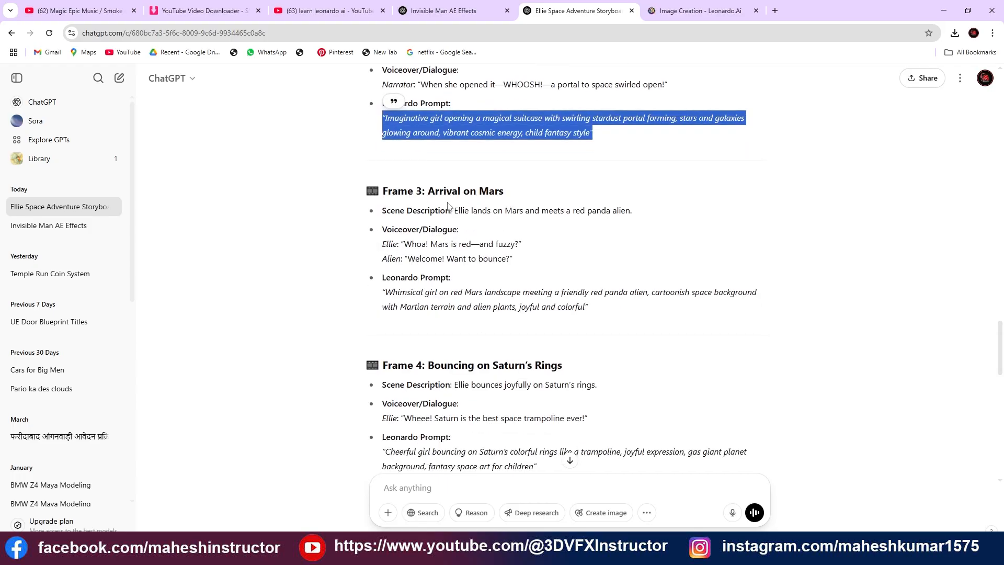
left_click_drag(385, 291, 603, 310)
scroll(539, 293, "down", 3)
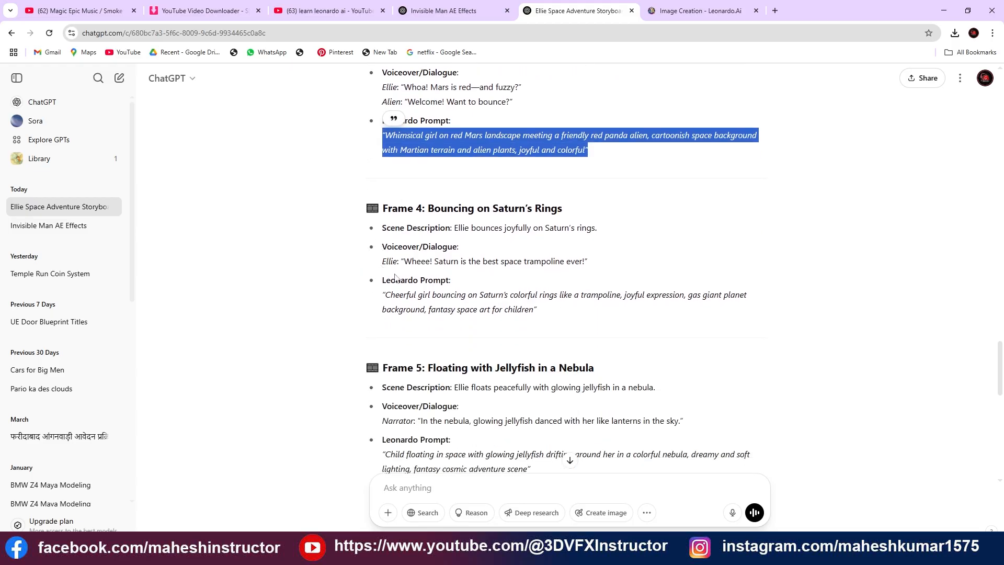
left_click(397, 295)
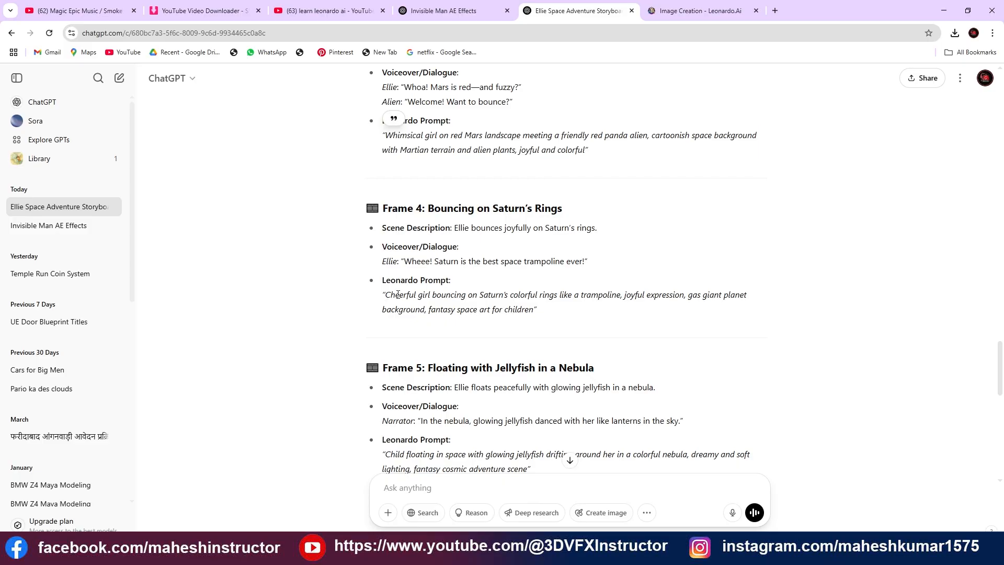
left_click_drag(383, 295, 624, 316)
key("ctrl+c")
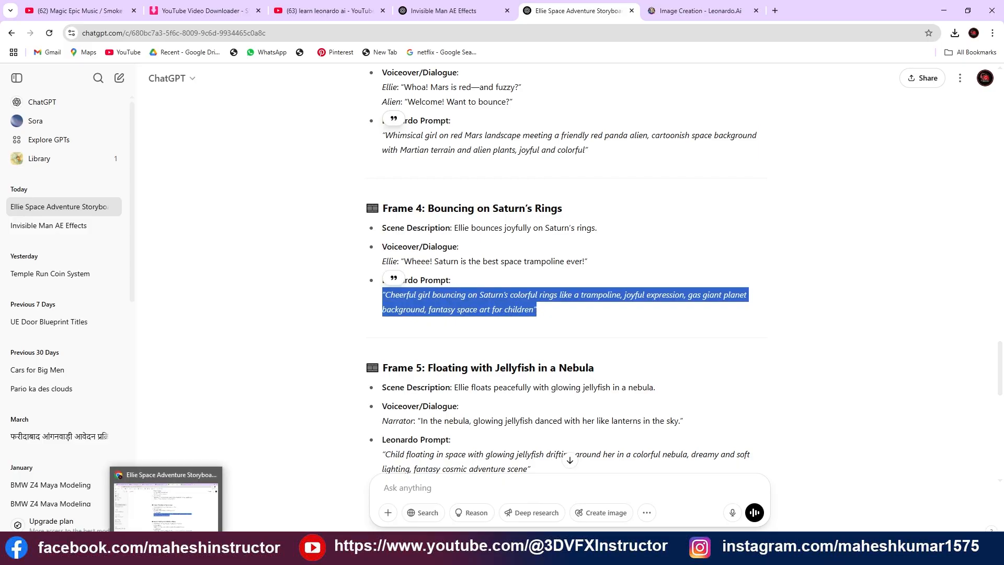
Replace the Leonardo.Ai prompt with the copied Frame 4 prompt about a cheerful girl bouncing on Saturn's rings and generate four images
left_click(430, 17)
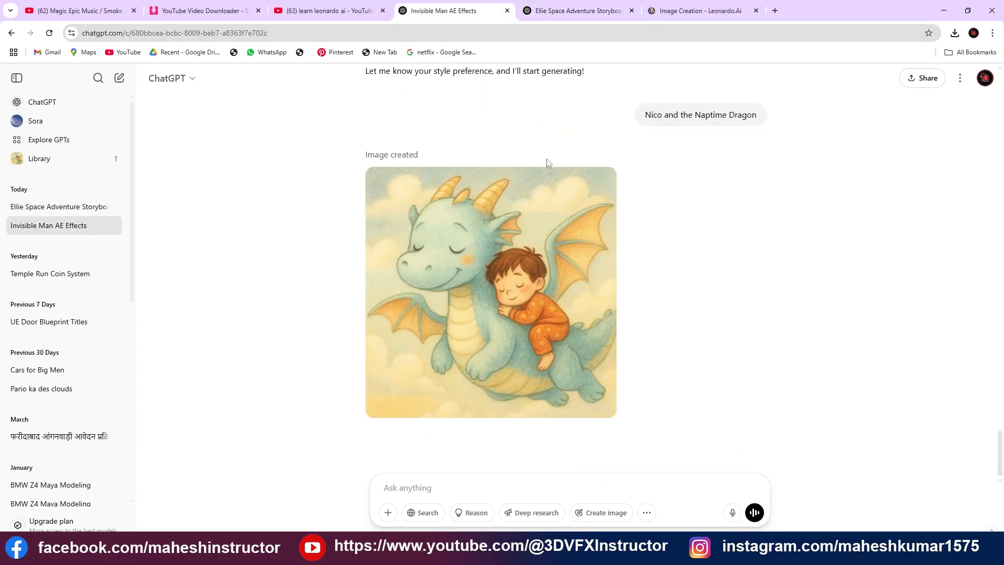
left_click(680, 10)
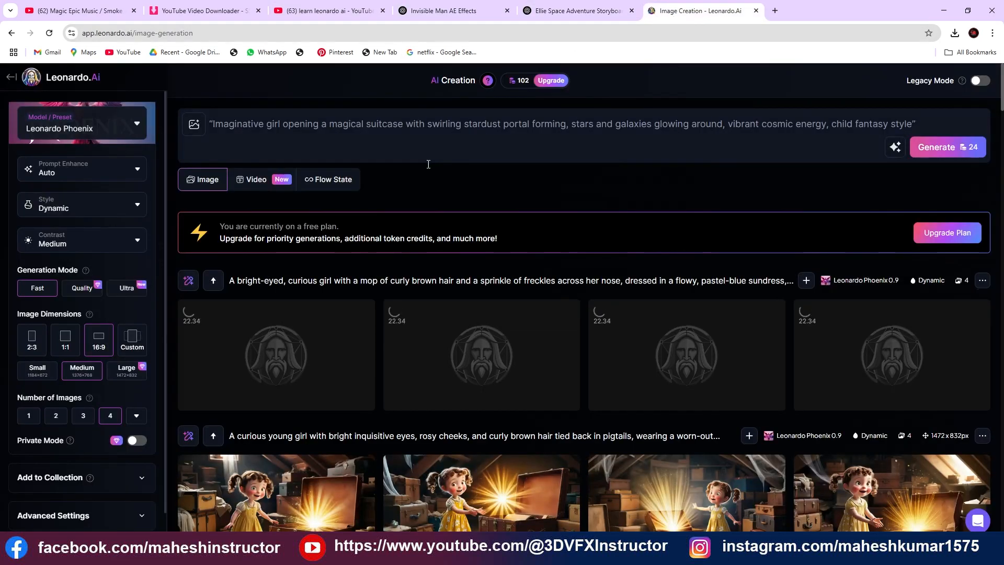
key("ctrl+a")
key("ctrl+v")
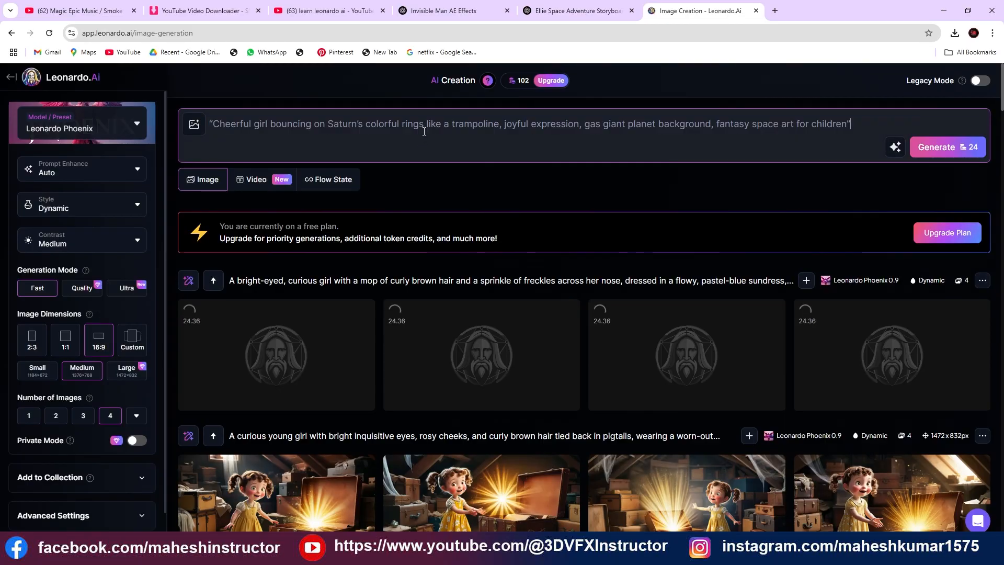
left_click(948, 125)
Review the generated attic, portal and Saturn's rings images and the options available for a whole generation
scroll(663, 288, "down", 5)
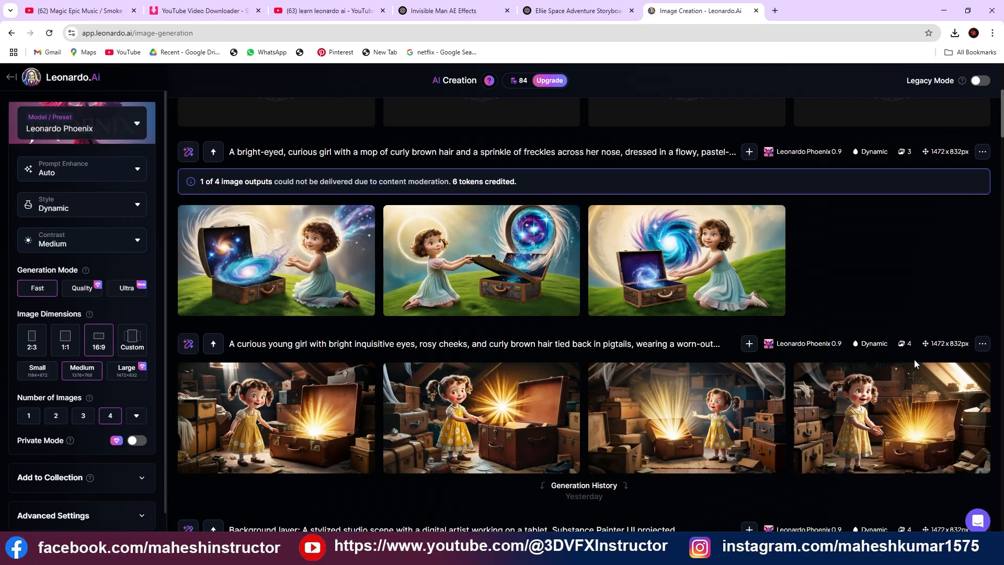
left_click(981, 352)
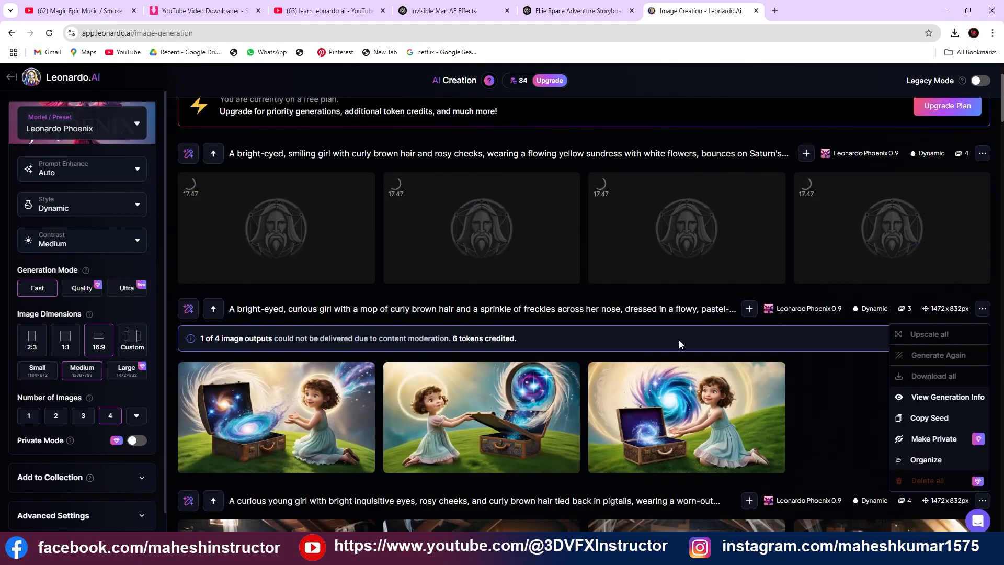
left_click(839, 378)
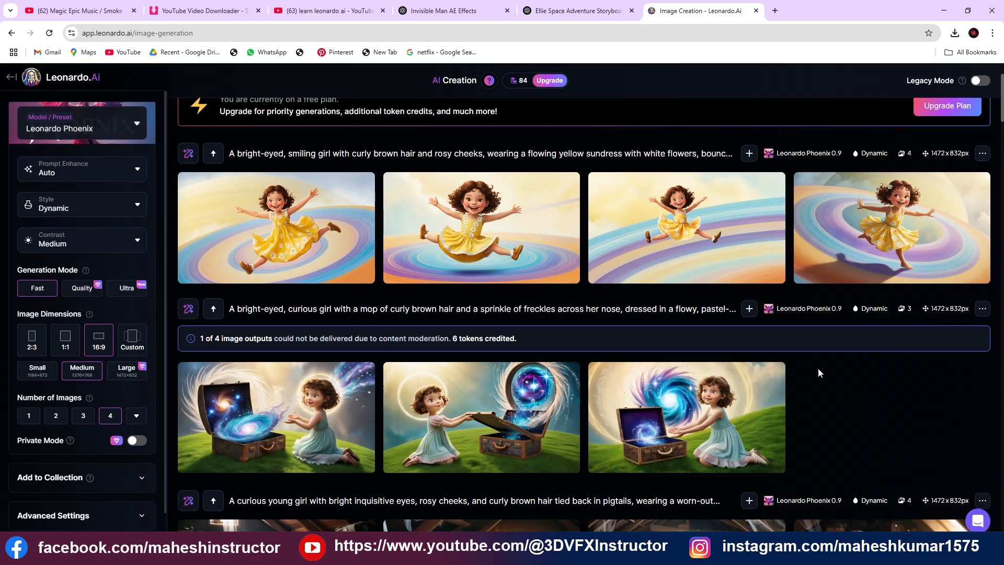
scroll(538, 259, "up", 2)
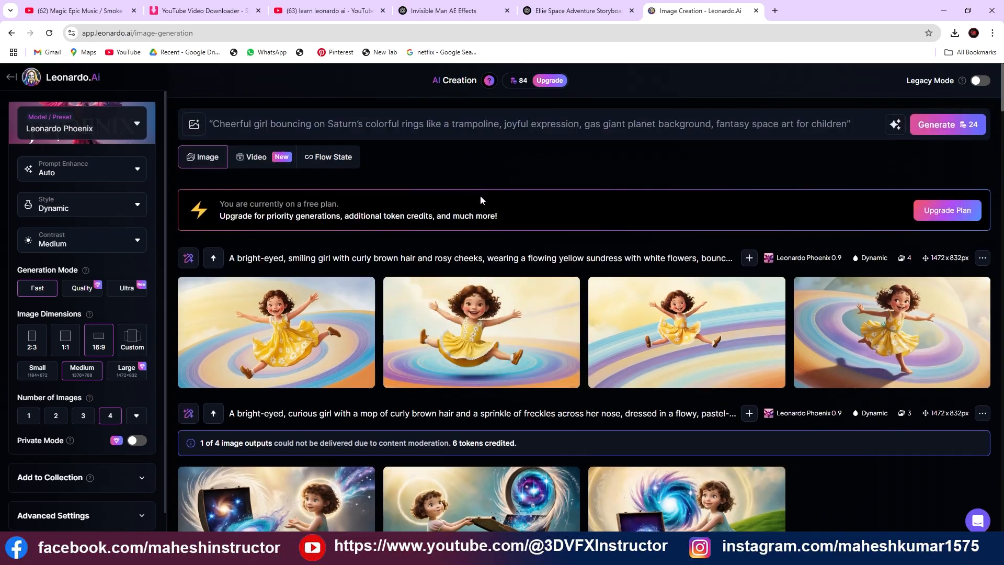
scroll(481, 199, "down", 5)
scroll(488, 239, "up", 4)
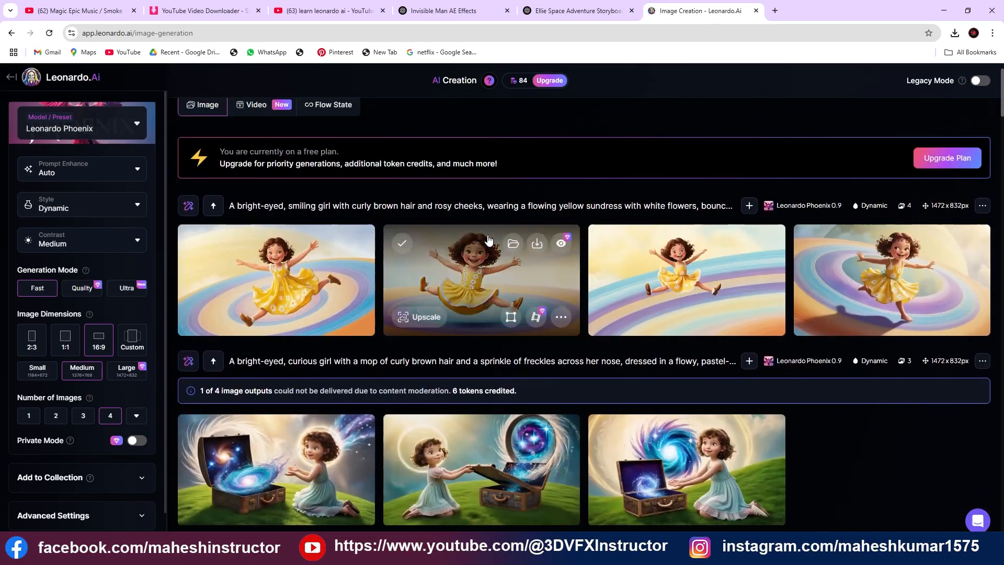
scroll(487, 240, "up", 1)
scroll(471, 265, "down", 4)
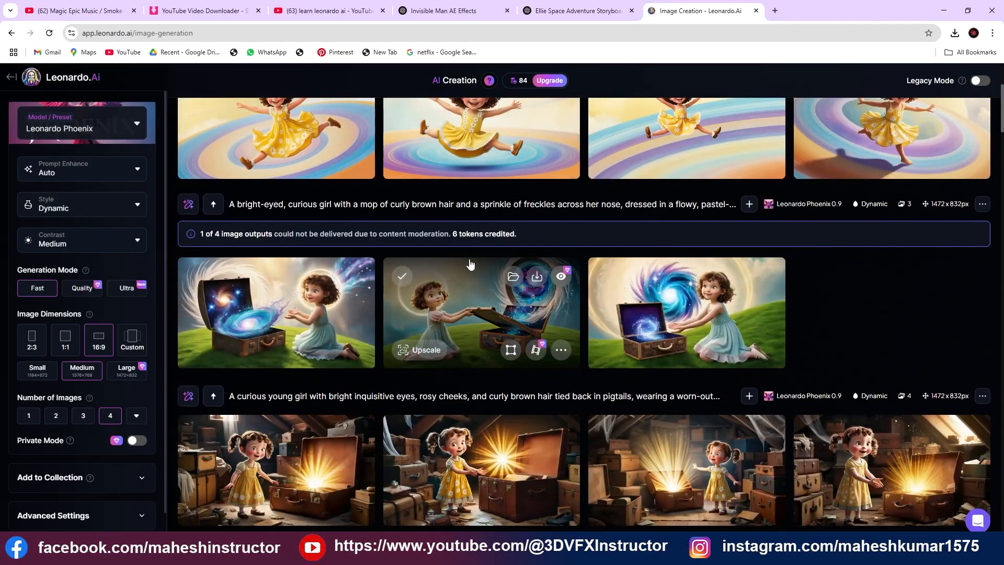
scroll(534, 410, "up", 4)
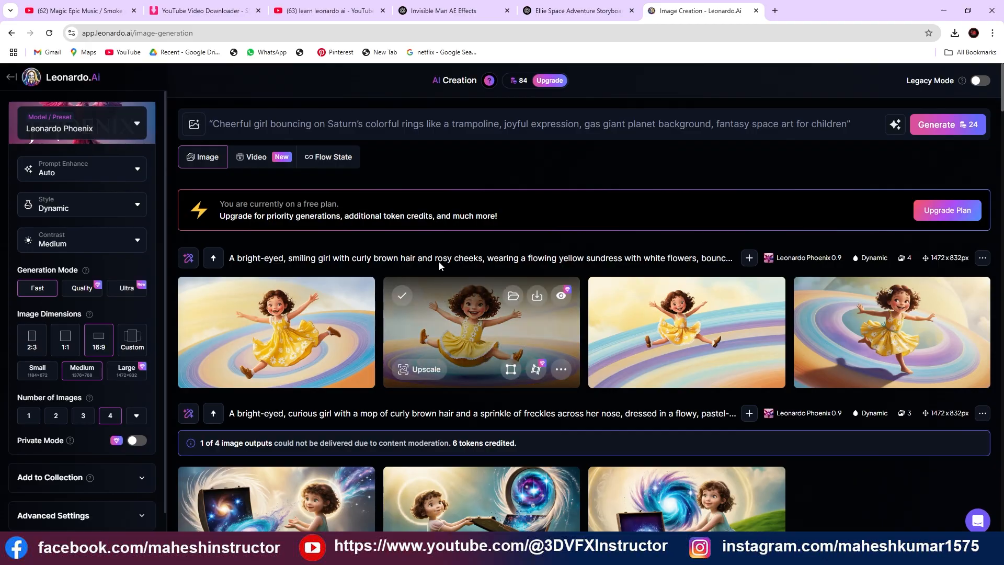
left_click(423, 127)
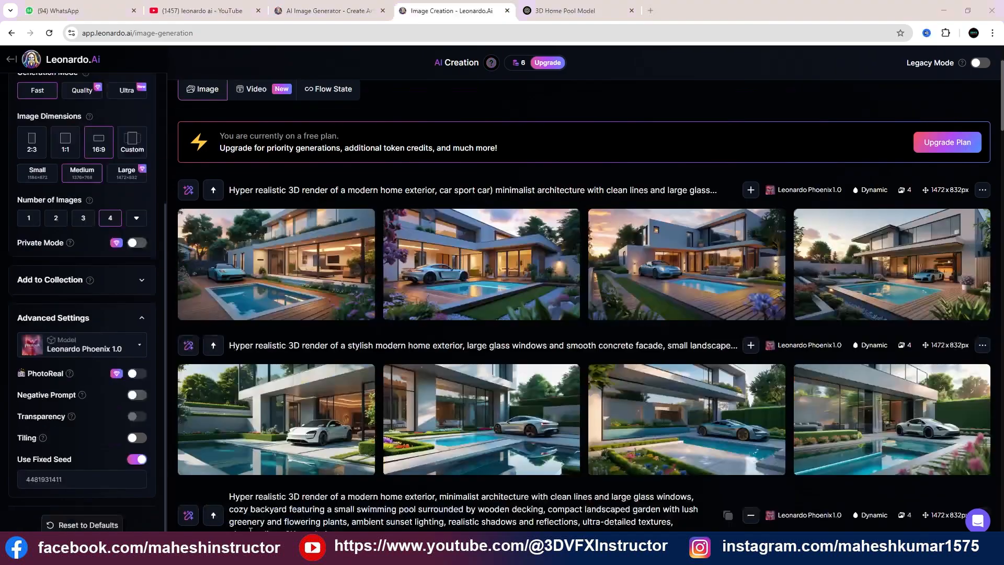
In the "3D Home Pool Model" ChatGPT chat, request "write a prompt for 3d blank bottle for leonardo ai" and select the returned prompt
left_click(575, 11)
left_click(428, 496)
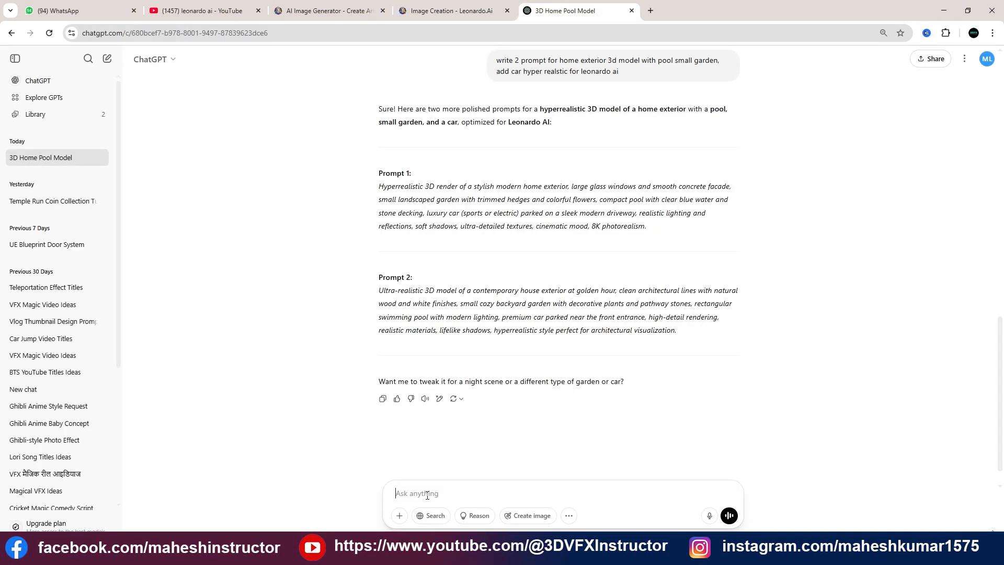
type("write a prompt for 3d blank bottle for leonardo ")
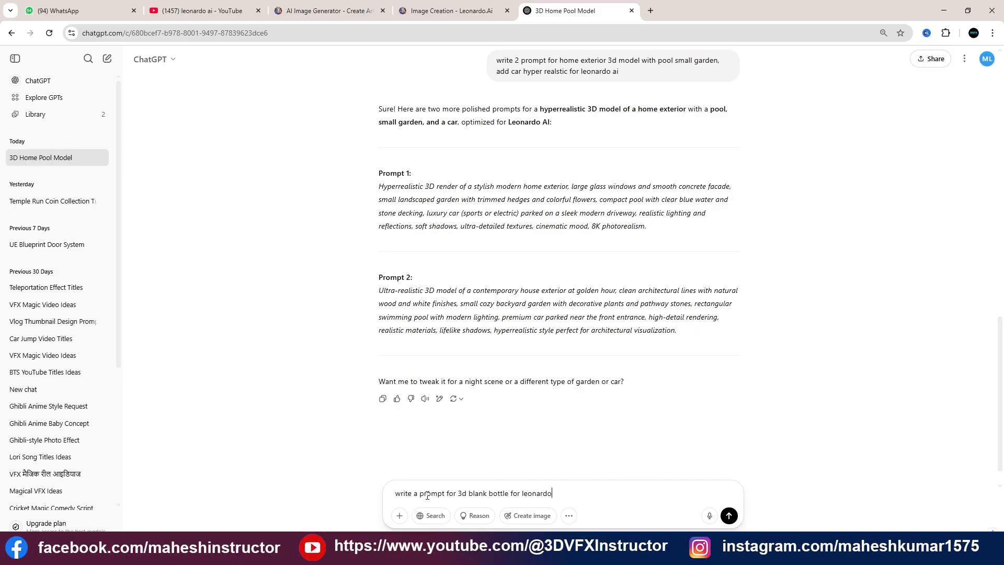
type("ai")
key("Return")
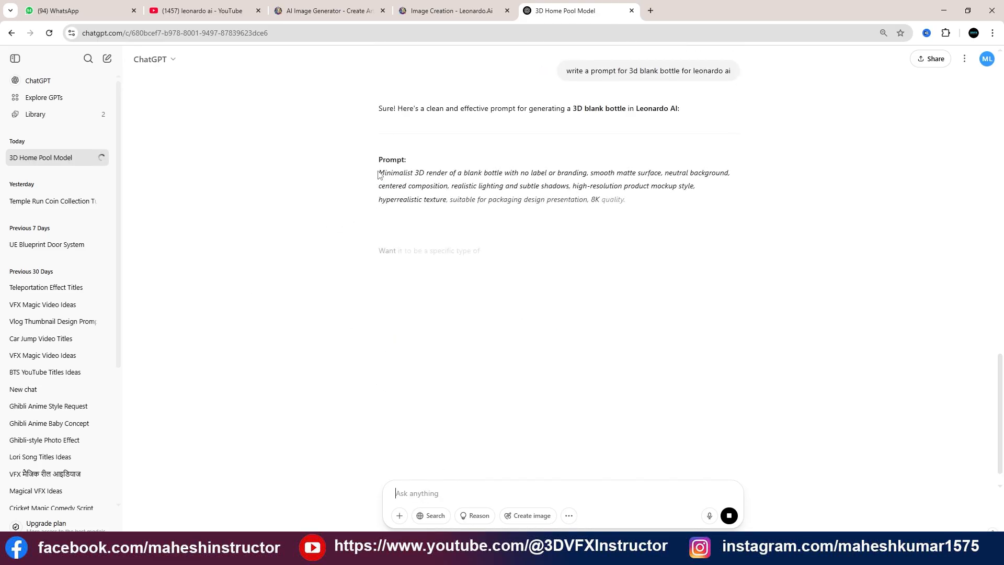
left_click_drag(376, 172, 688, 219)
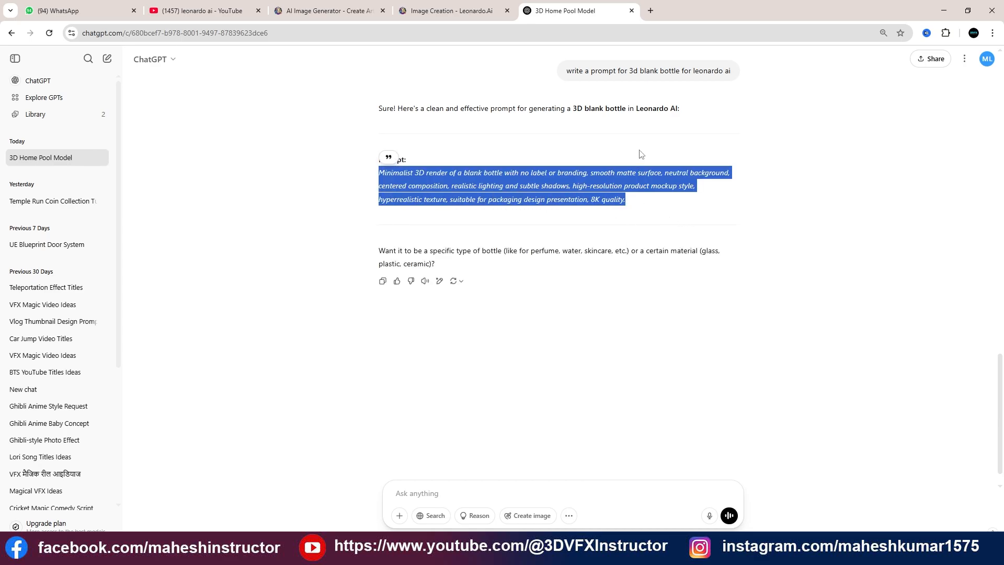
Reuse the bottle request with "mockup" added before "3d blank bottle", send it and copy the returned mockup prompt
double_click(570, 72)
left_click_drag(607, 73, 728, 85)
key("ctrl+c")
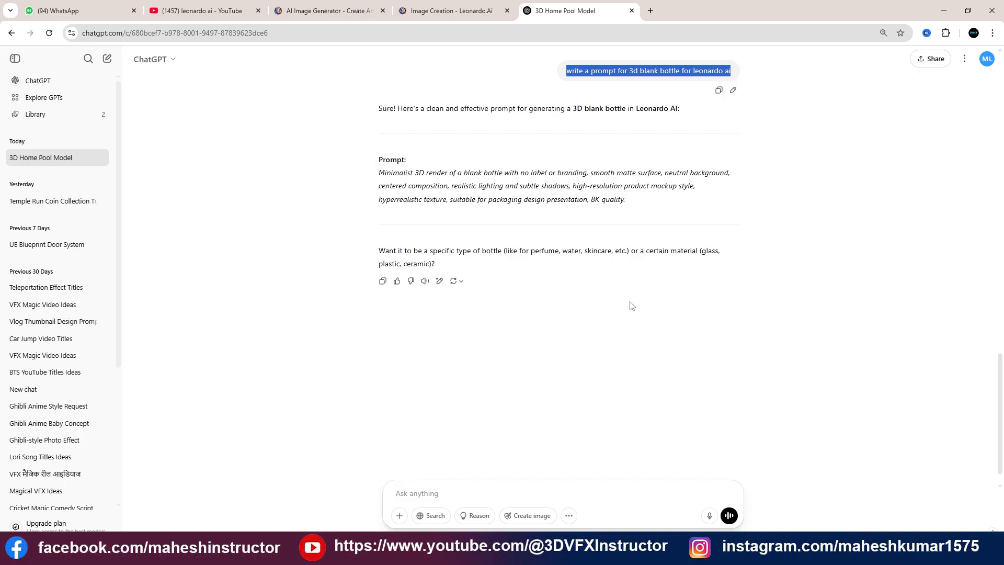
left_click(438, 497)
key("ctrl+v")
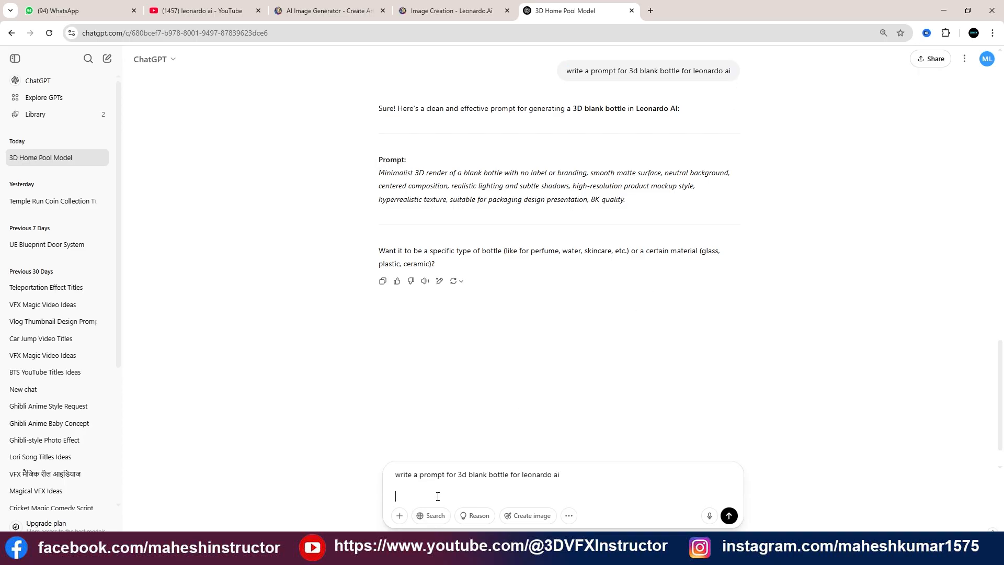
key("BackSpace")
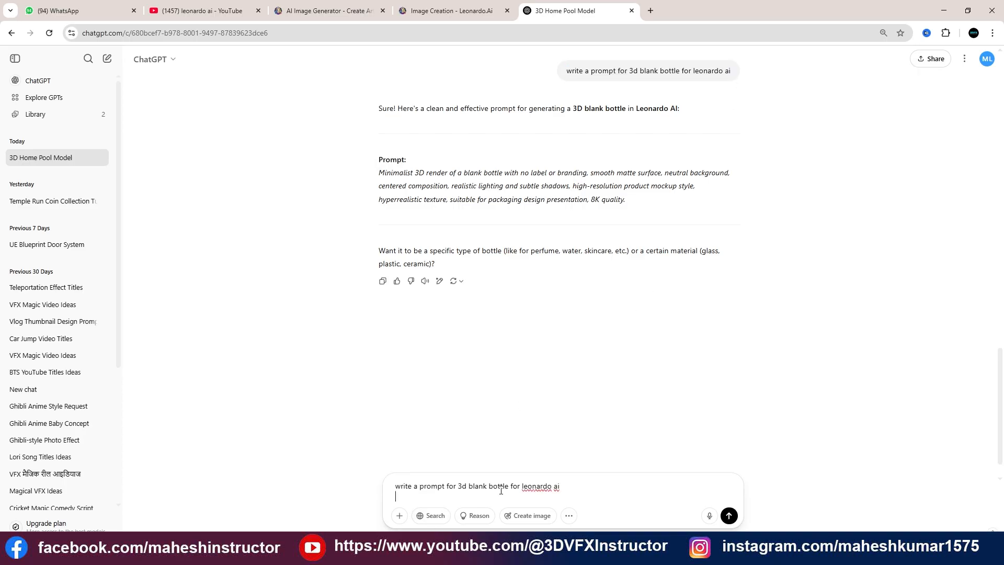
key("BackSpace")
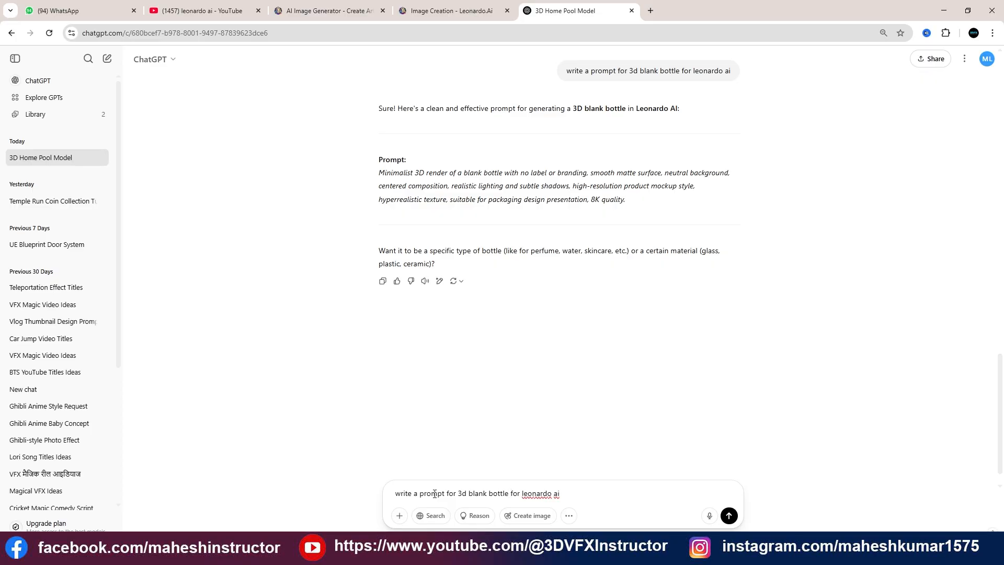
left_click(459, 492)
type("mo")
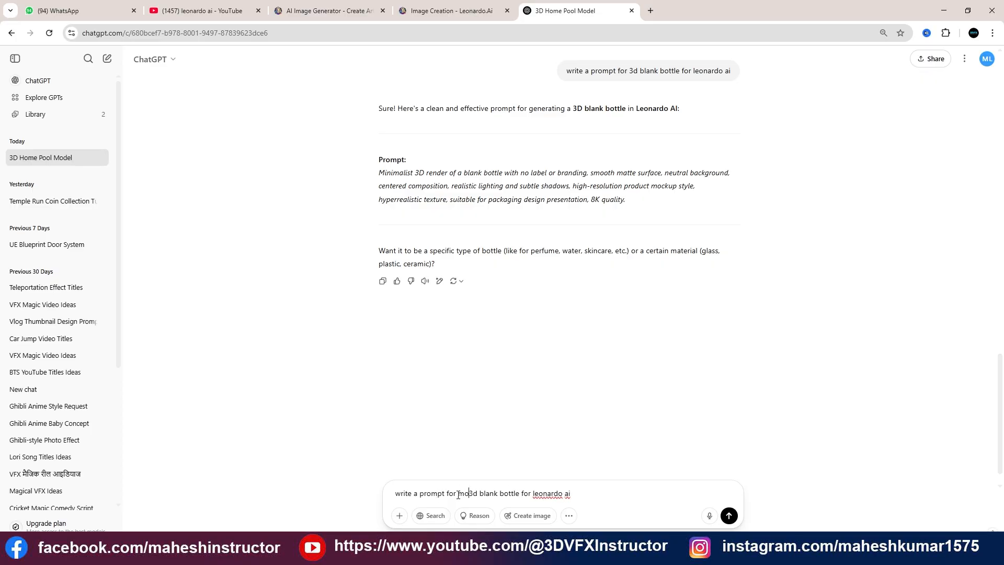
type("ckup")
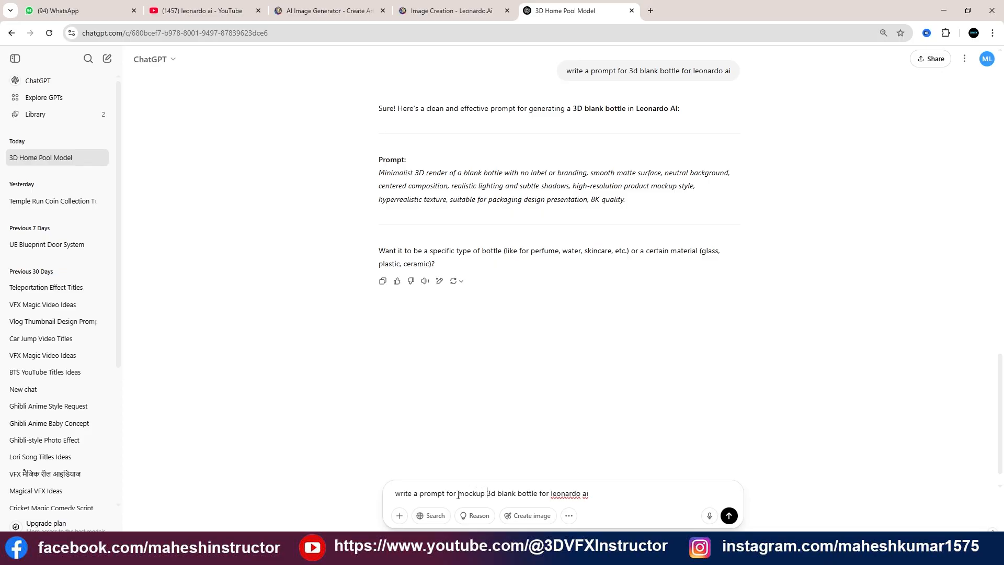
key("Return")
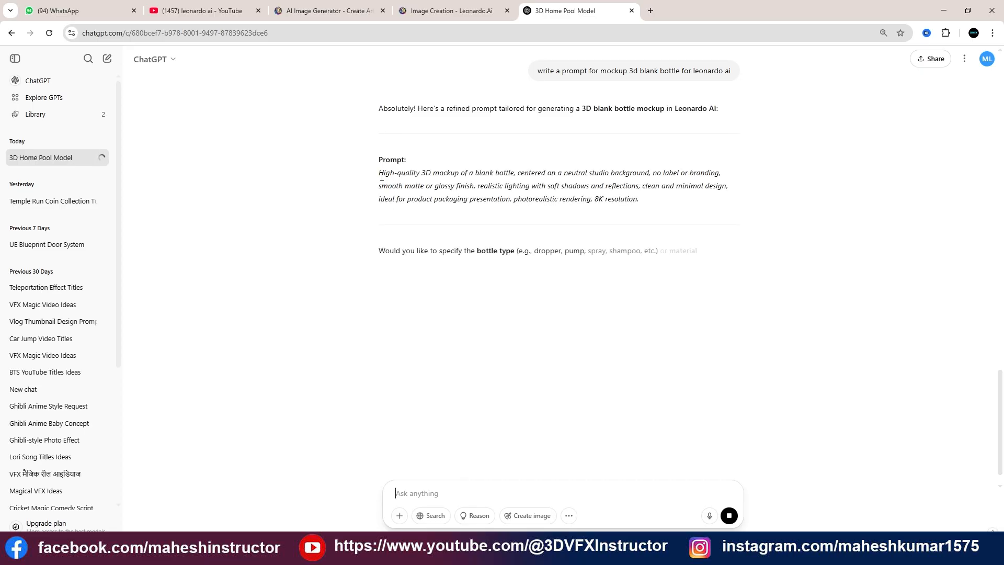
left_click_drag(379, 177, 709, 207)
key("ctrl+c")
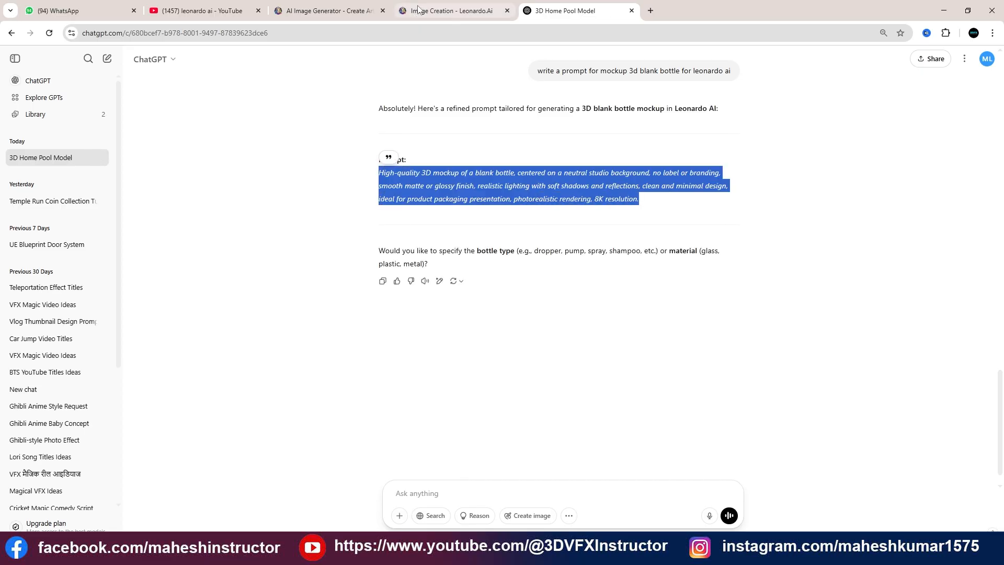
Replace the Leonardo.Ai prompt with the copied high-quality 3D blank bottle mockup prompt and generate four images
left_click(412, 9)
scroll(487, 84, "up", 3)
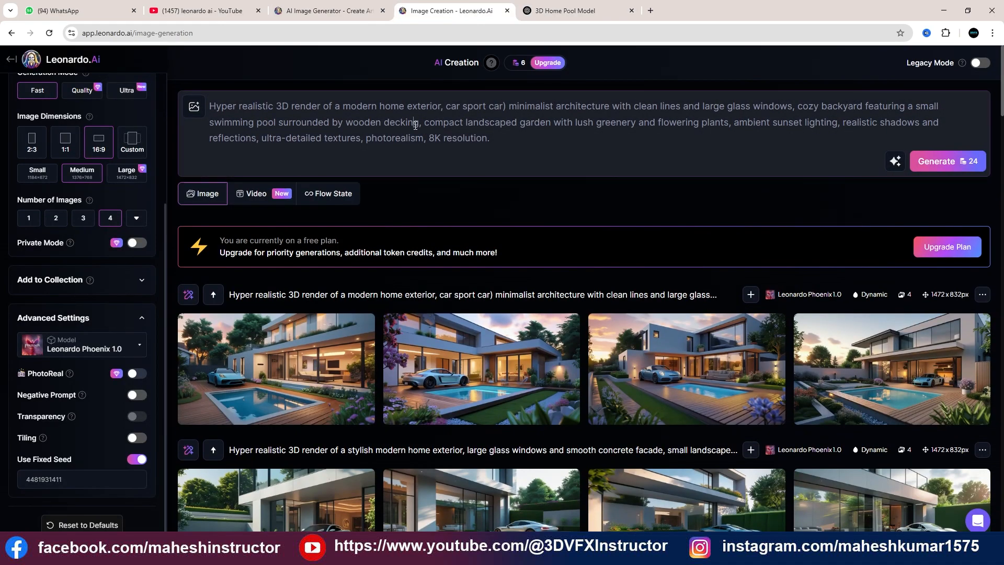
triple_click(394, 124)
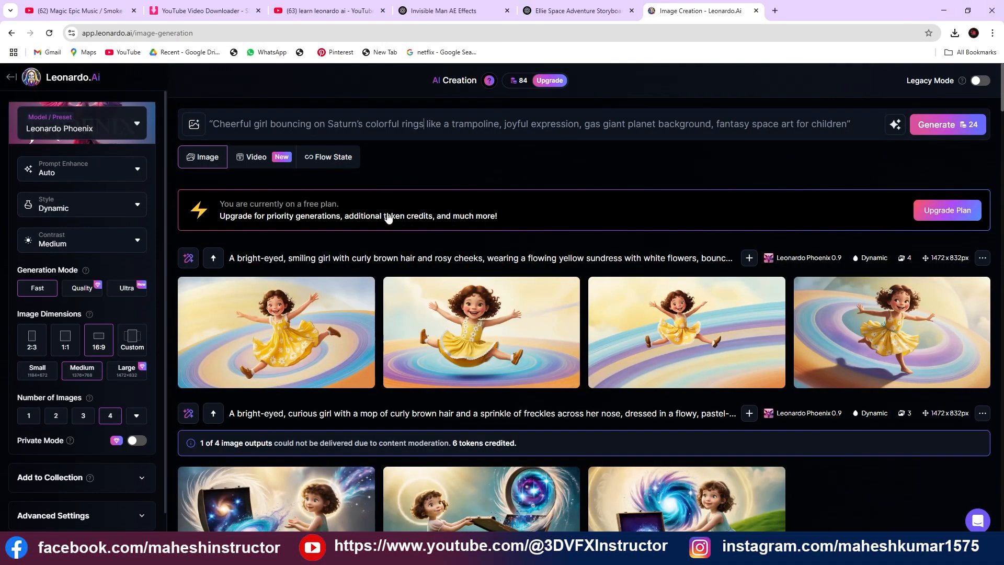
triple_click(416, 124)
key("ctrl+v")
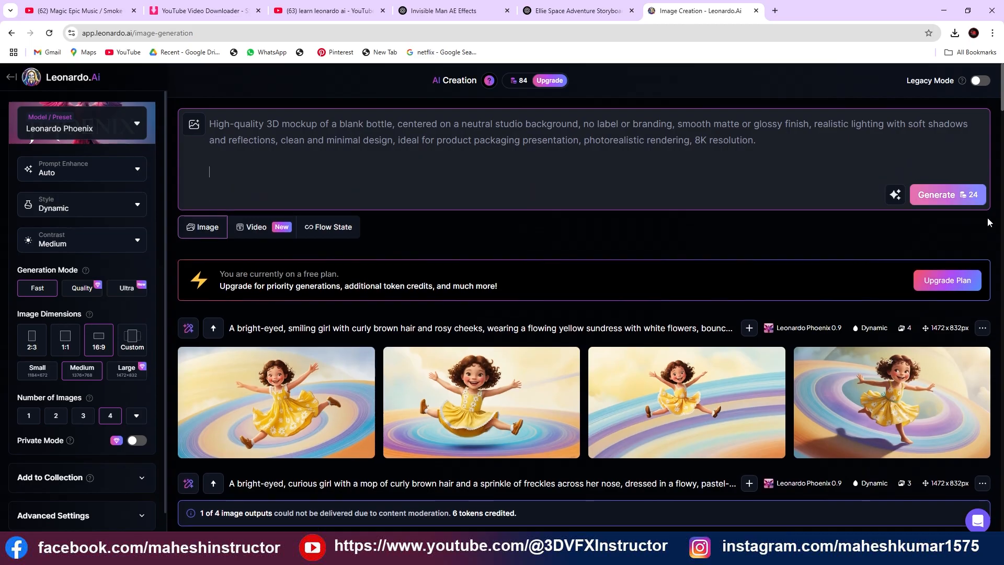
left_click(947, 194)
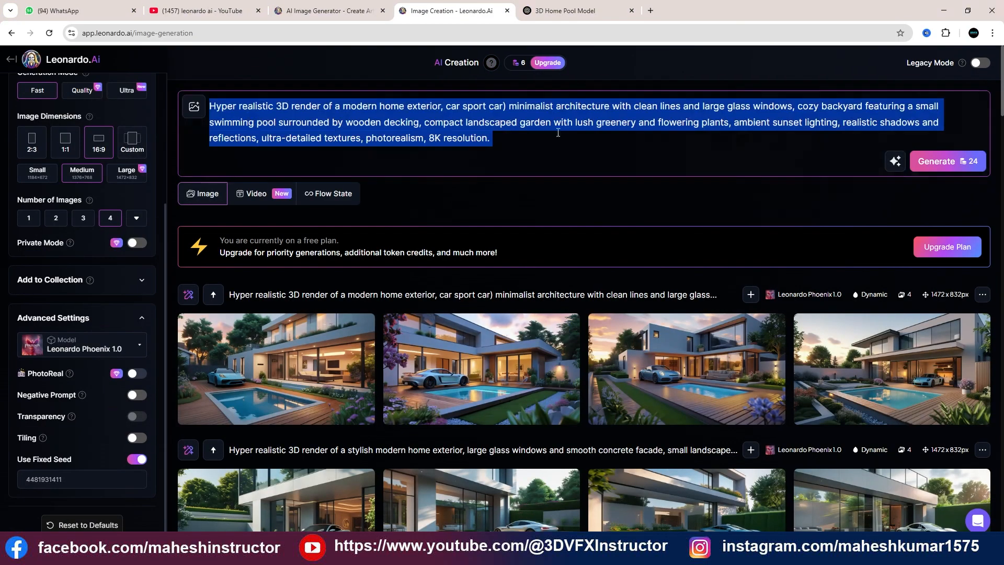
In the "3D Home Pool Model" ChatGPT chat, send the request "Write a prompt for strawberry lable design for leonardo ai"
left_click(583, 16)
left_click(443, 494)
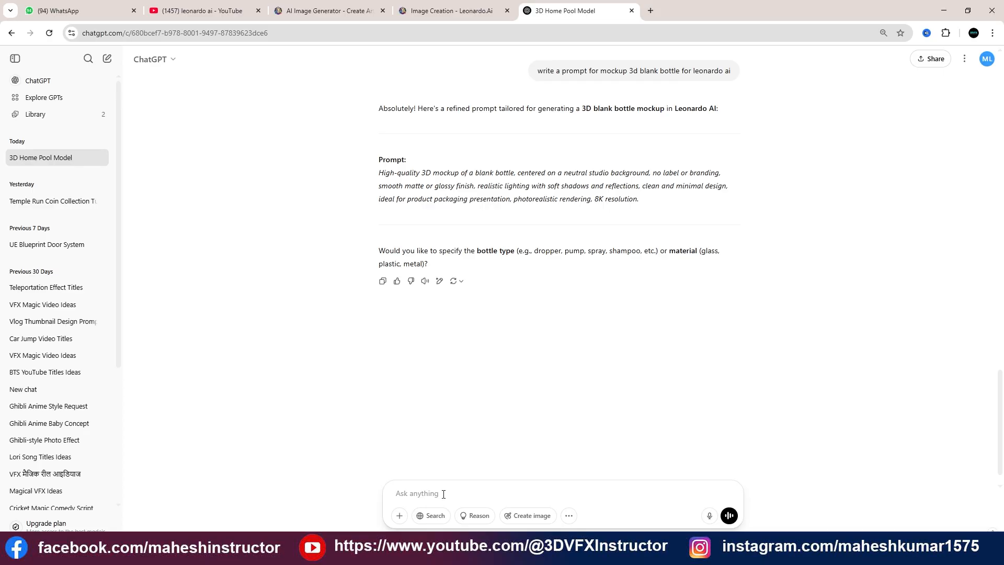
type("Write a")
type("prompt for strawberry lable design")
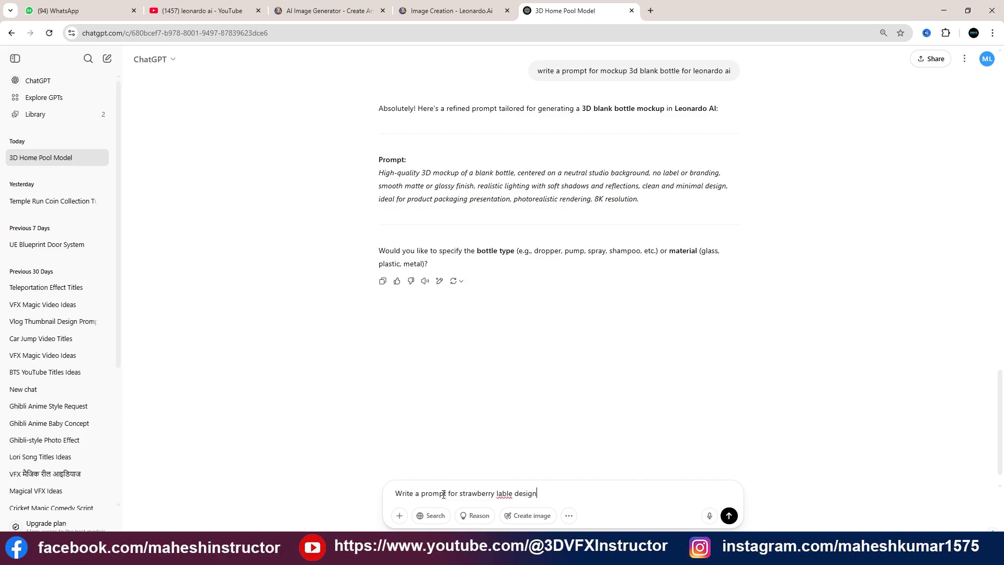
type(" for leonardo ai")
key("Return")
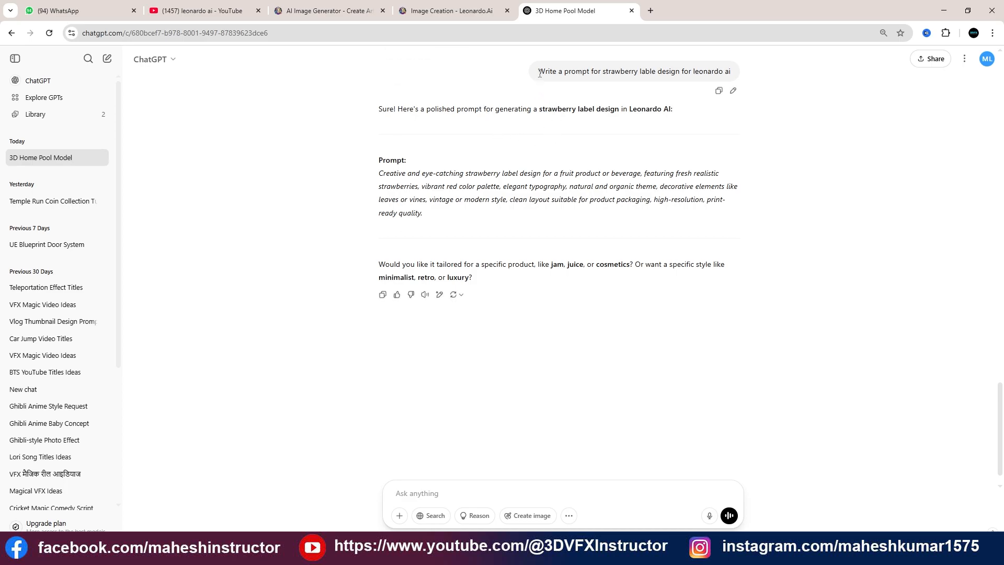
left_click_drag(539, 73, 734, 77)
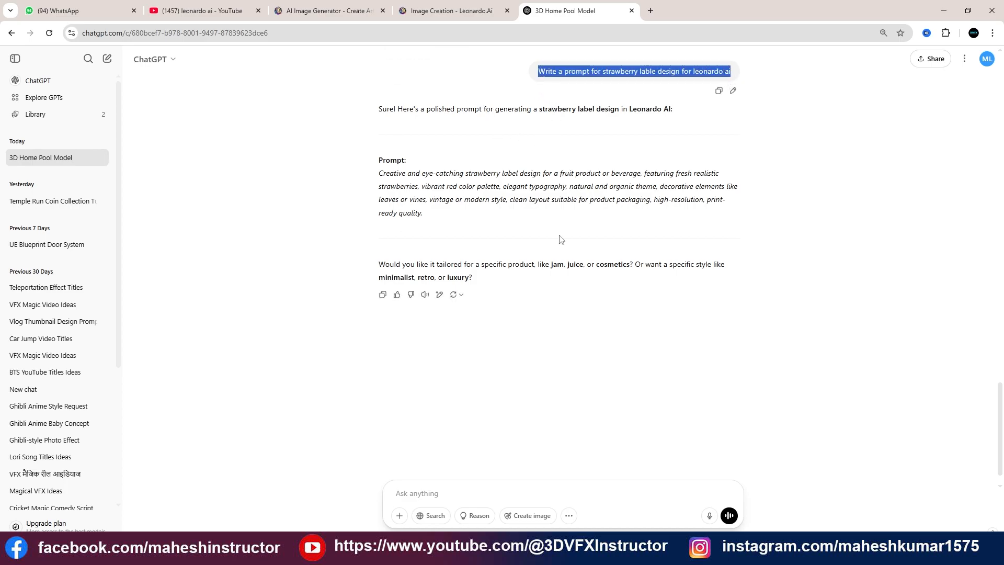
left_click(454, 487)
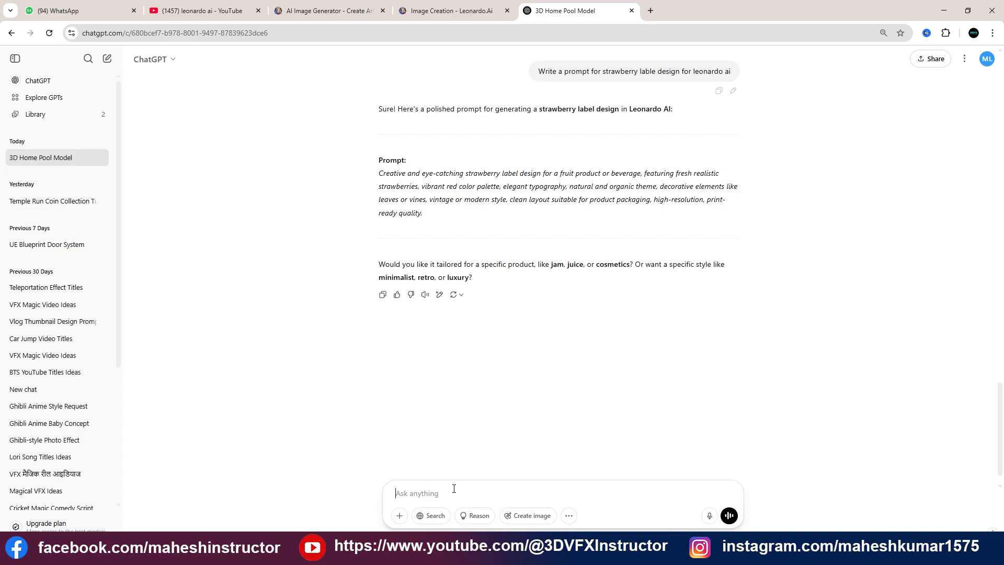
type("High-quality 3D mockup of a blank bottle, centered on a neutral studio background, no label or branding, smooth matte or glossy finish, realistic lighting with soft shadows and reflections, clean and minimal design, ideal for product packaging presentation, photorealistic rendering, 8K resolution.")
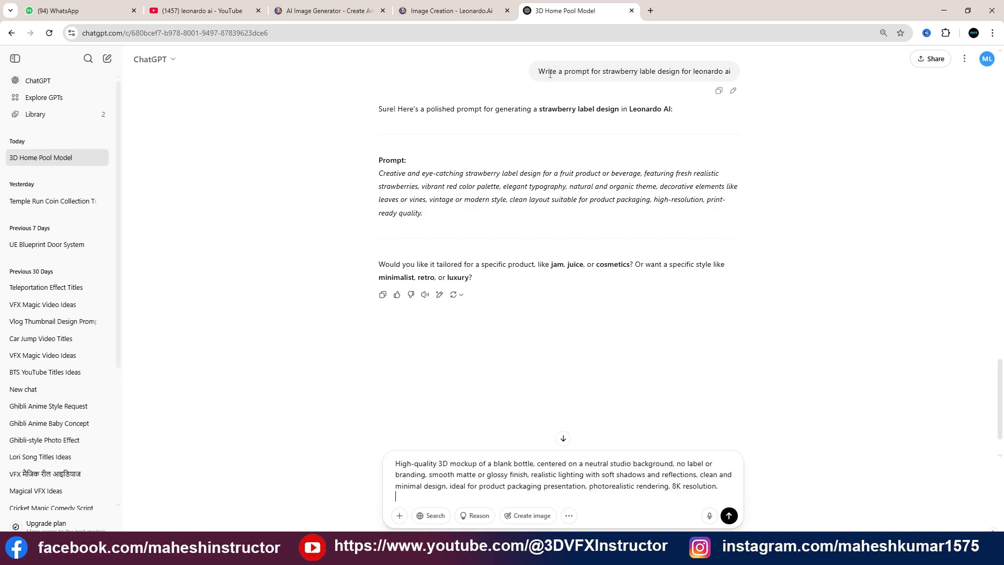
Copy the sent strawberry label request into the message box in place of the bottle prompt and insert "apply" before "strawberry"
left_click_drag(539, 72, 755, 76)
key("ctrl+c")
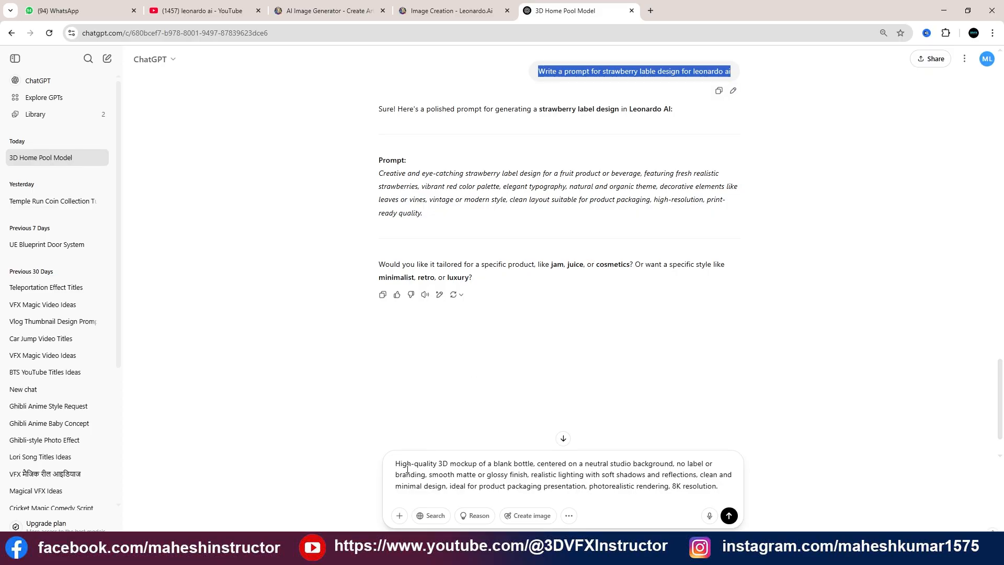
triple_click(399, 470)
key("ctrl+v")
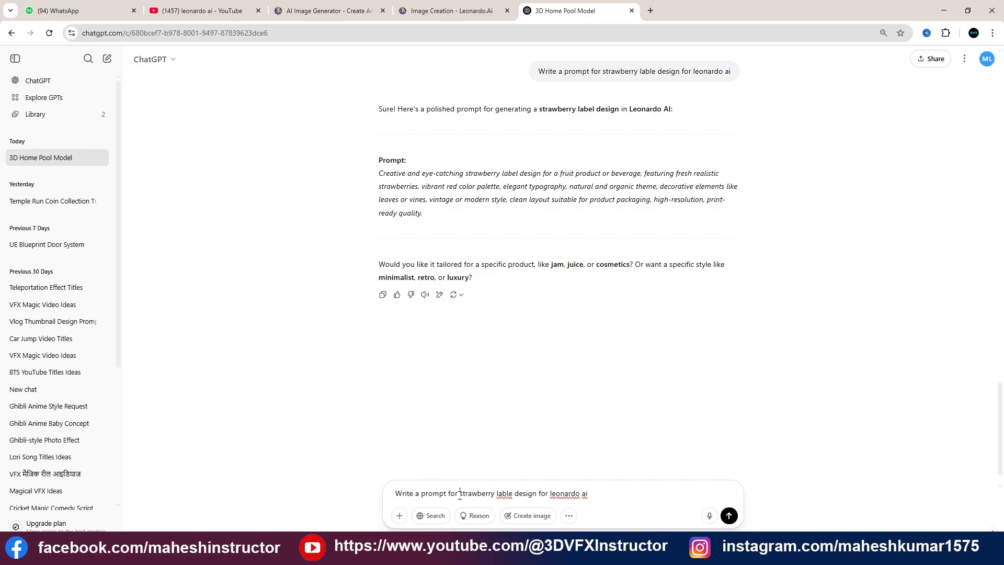
type("apl")
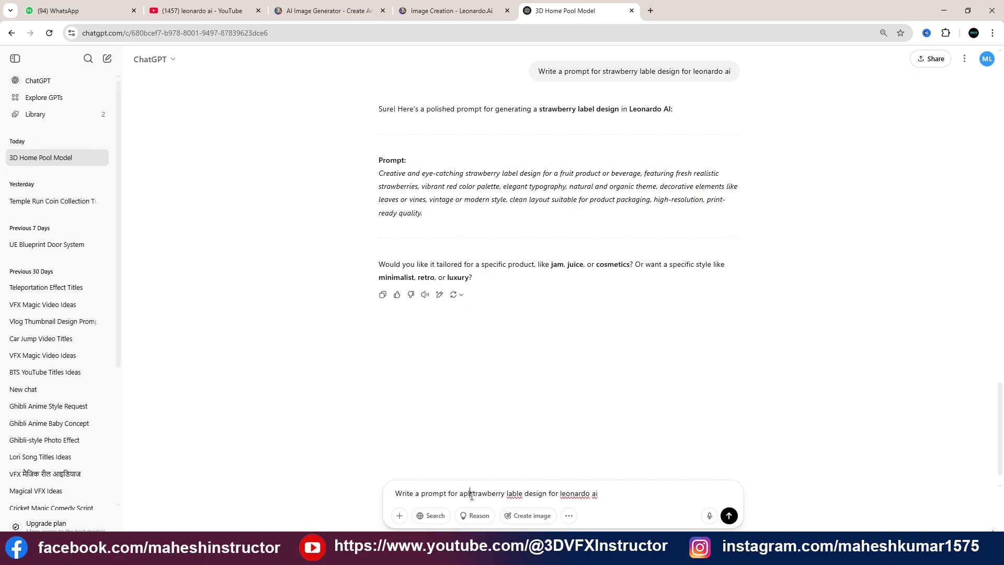
key("BackSpace")
type("ply")
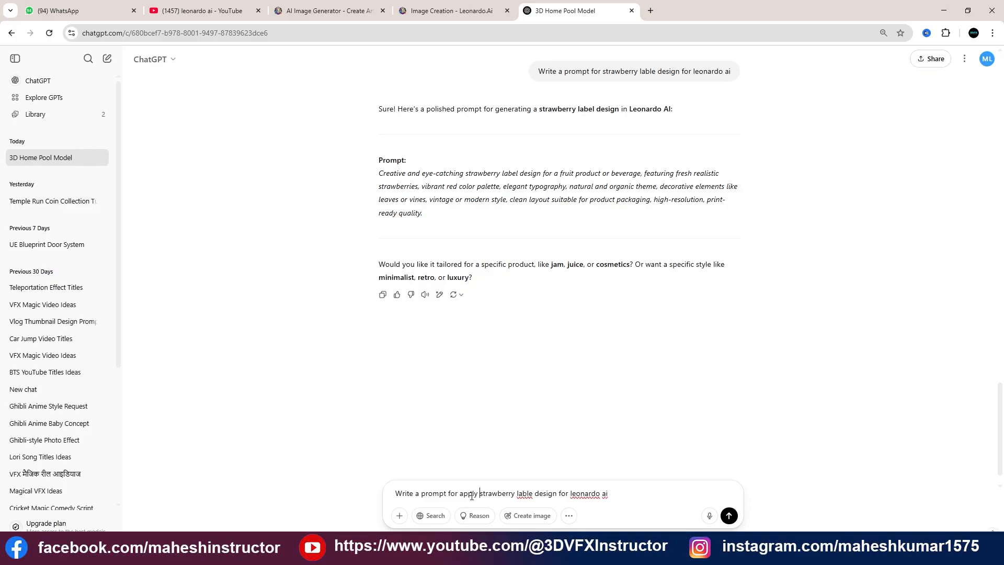
Insert "on 3d bottle" before "for leonardo ai" in the drafted strawberry label request
left_click(559, 500)
type("on ")
type("3d ")
type("m")
type("ock")
key("BackSpace")
key("BackSpace")
key("BackSpace")
key("BackSpace")
type("bottle")
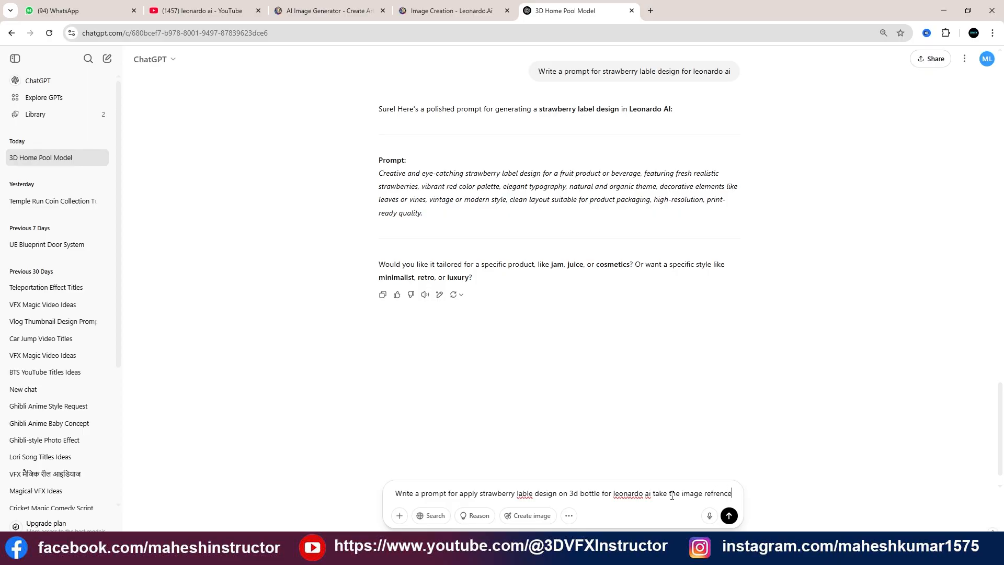
Move "take the image refrence" to just before "for leonardo ai" in the draft and send the request
left_click_drag(652, 495, 739, 492)
key("ctrl+c")
key("BackSpace")
left_click(600, 493)
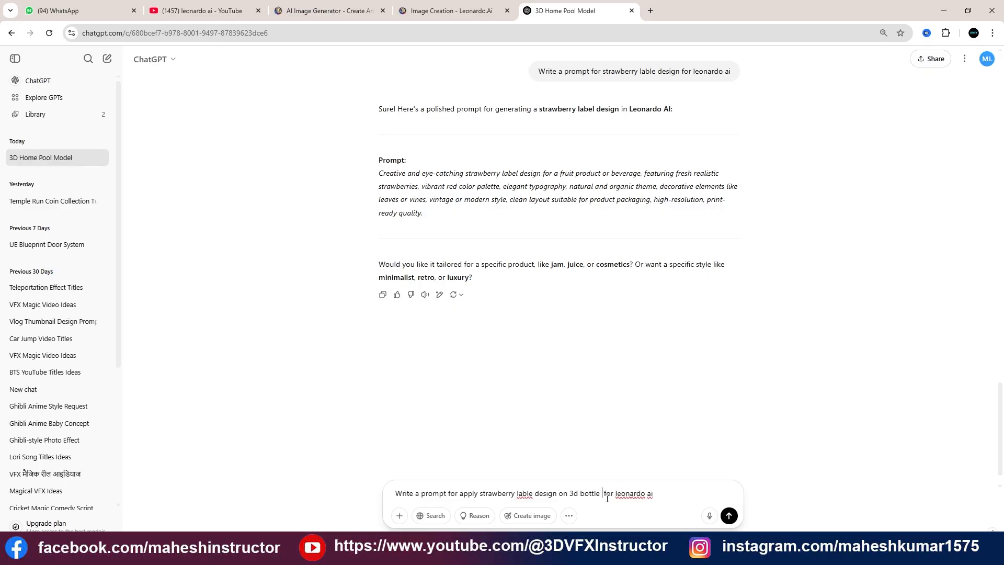
key("ctrl+v")
left_click(729, 516)
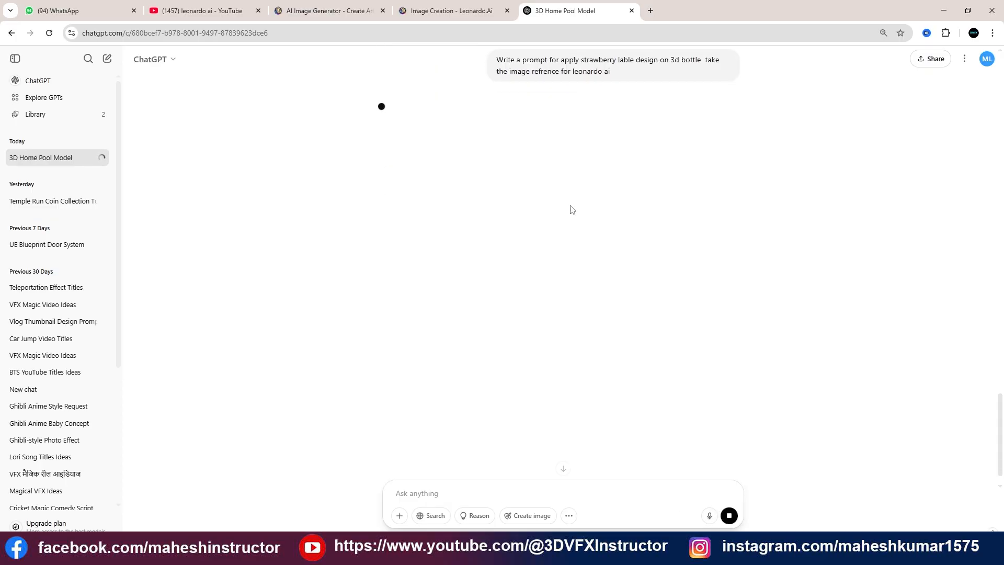
Return to Leonardo.Ai and download the first generated blank bottle mockup image
left_click(430, 11)
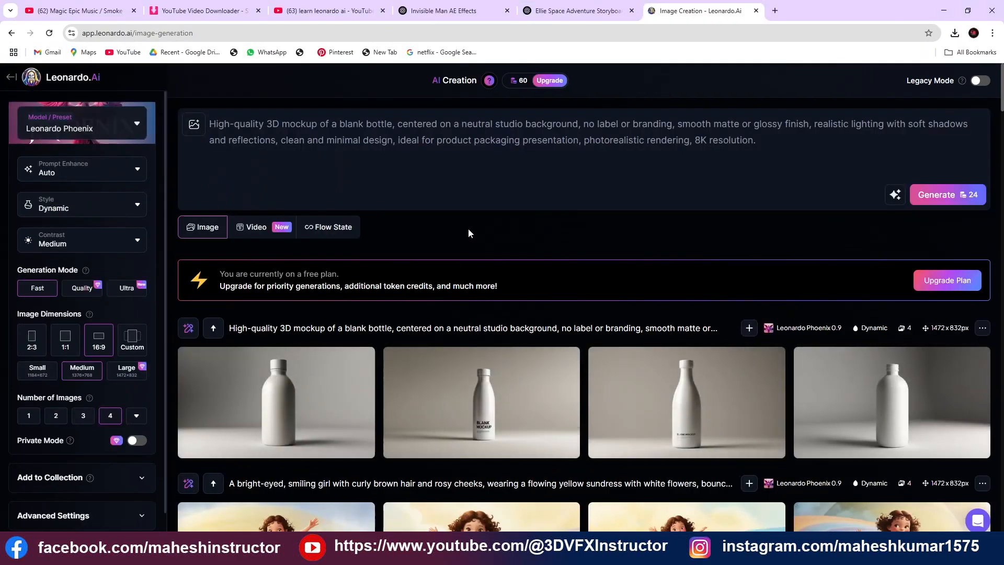
scroll(460, 258, "down", 2)
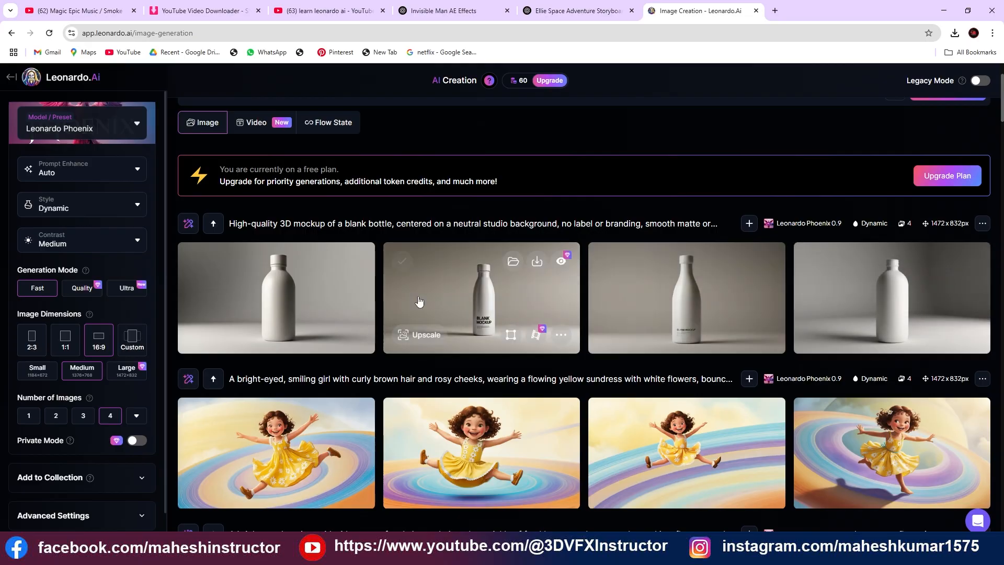
left_click(334, 264)
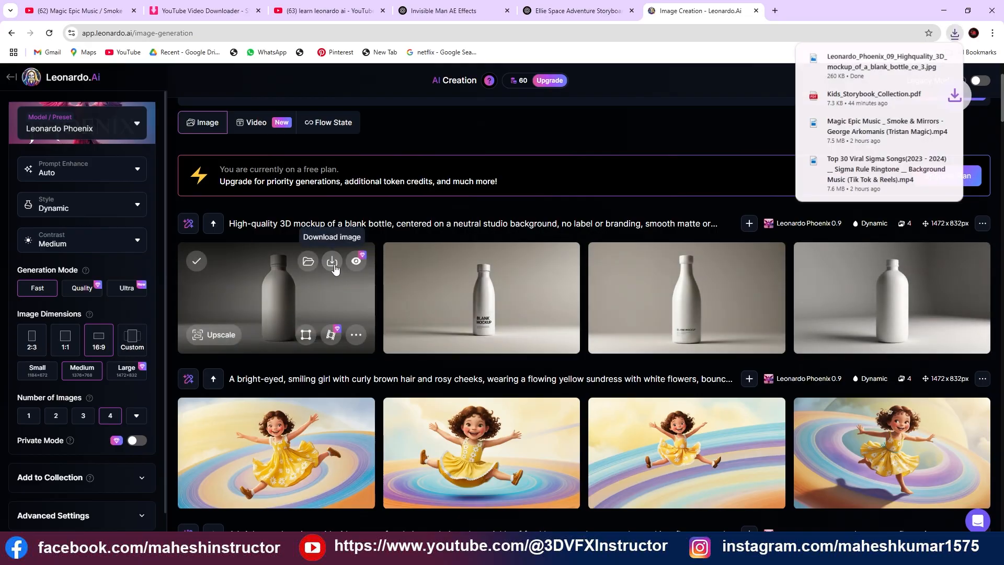
Upload the downloaded blank bottle image and set it as the Image to Image reference for the prompt
scroll(314, 234, "up", 2)
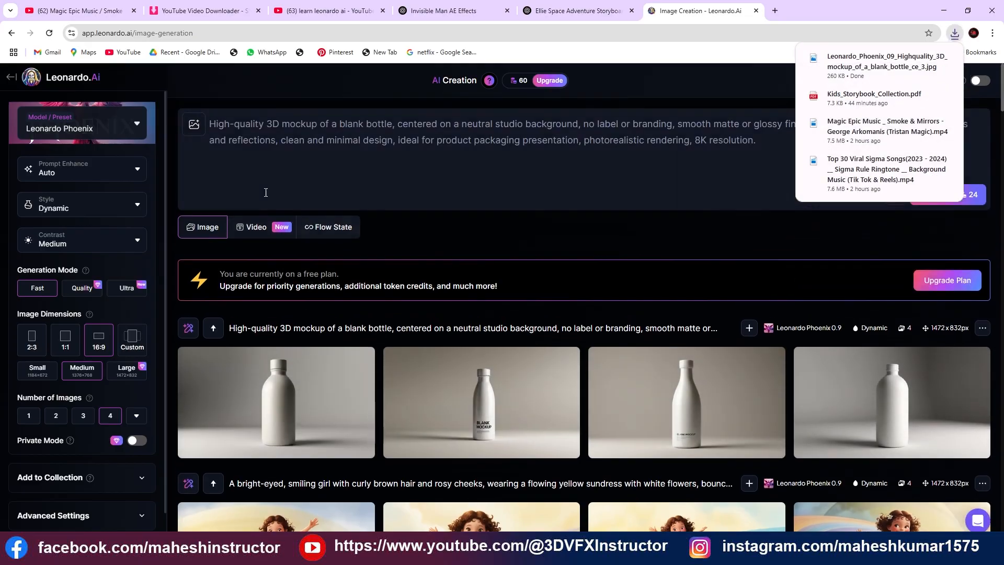
left_click(193, 131)
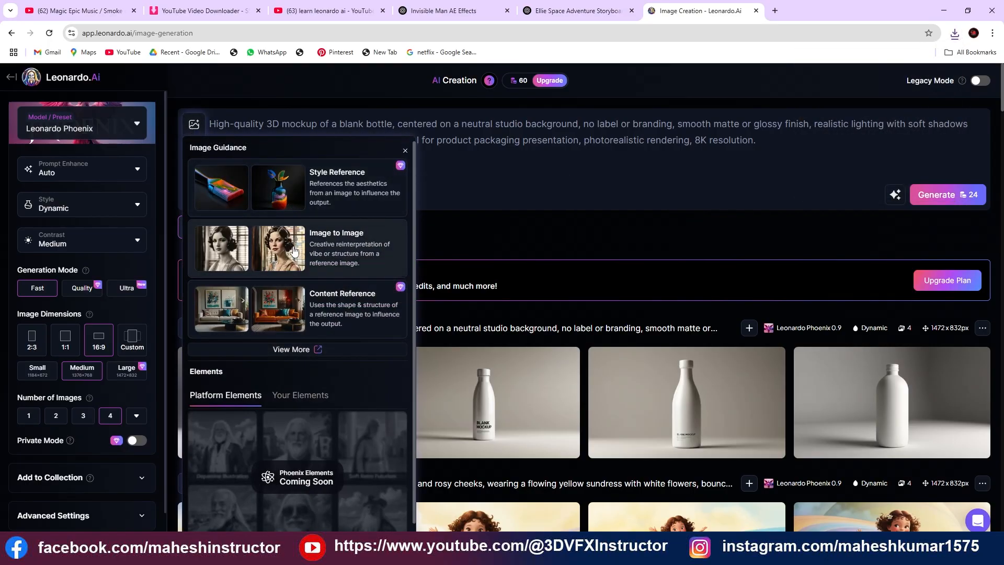
left_click(294, 251)
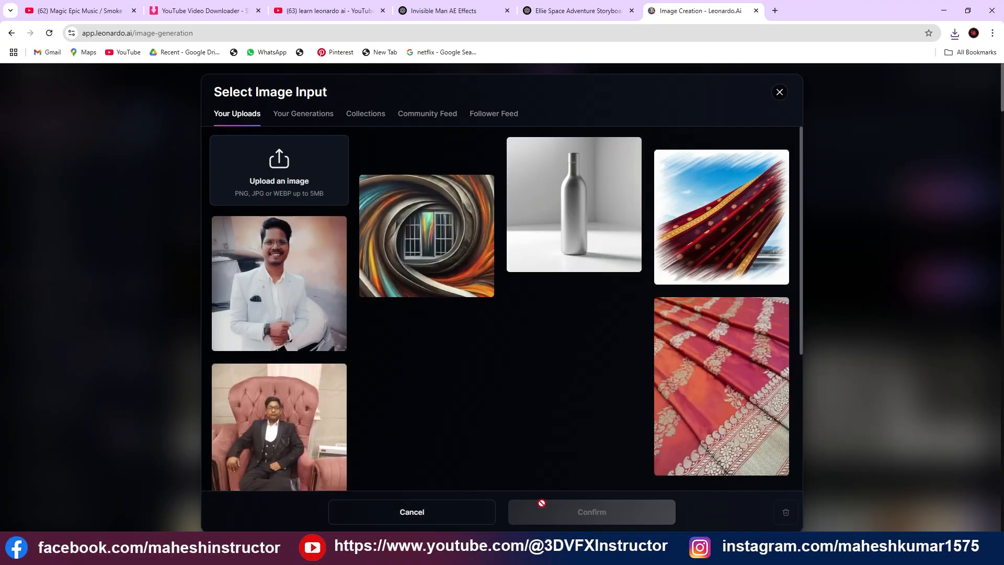
scroll(332, 348, "down", 3)
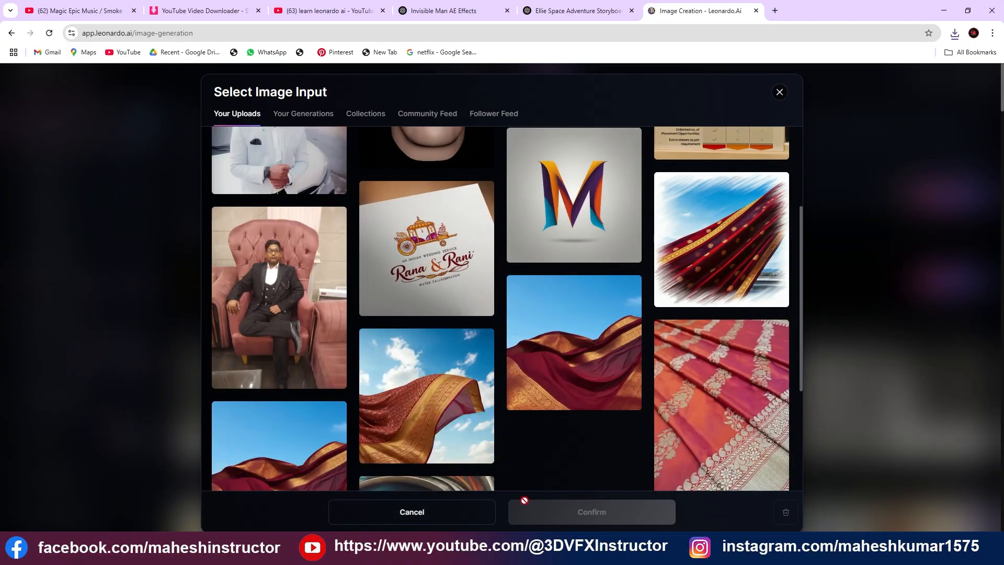
scroll(471, 426, "up", 3)
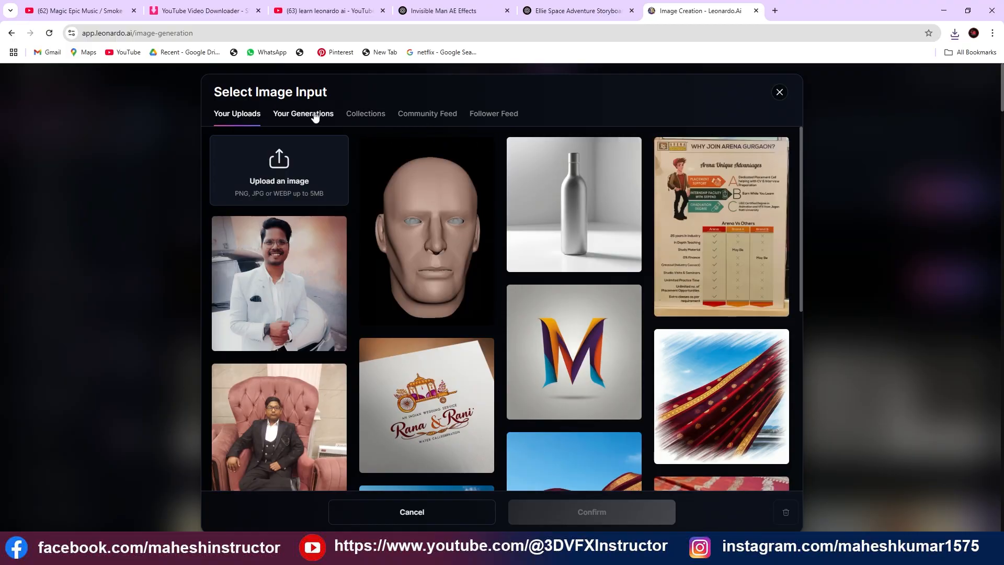
left_click(279, 168)
left_click(403, 214)
left_click(478, 167)
left_click(757, 325)
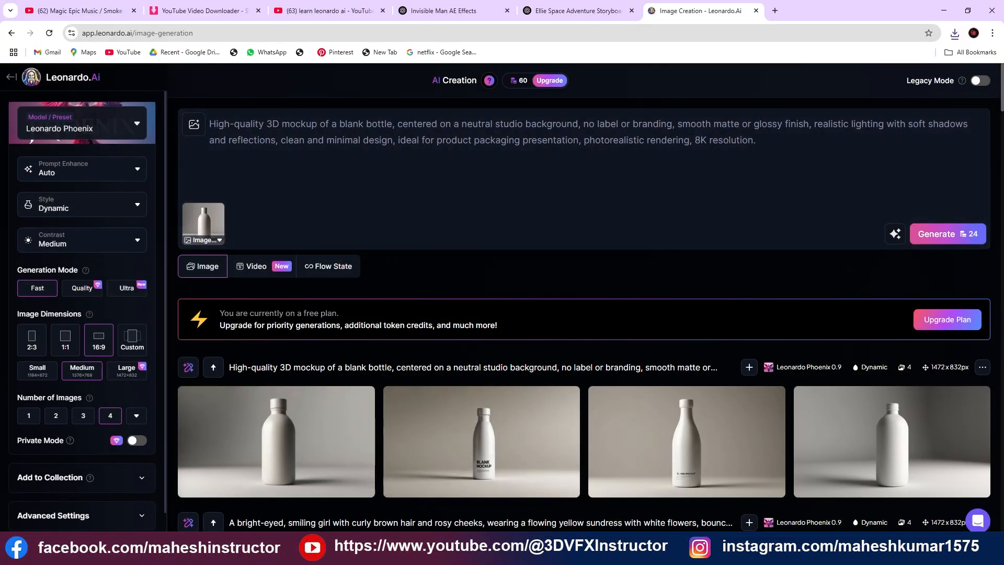
Open a new browser window under another Chrome profile, search Google for "leonardo" and open the Leonardo.Ai site
mouse_move(165, 555)
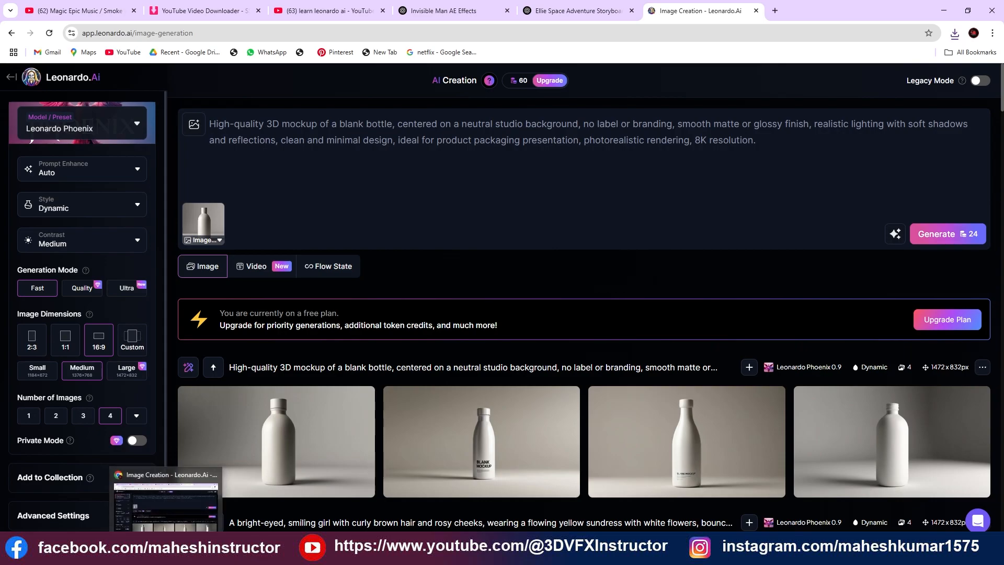
left_click(184, 522)
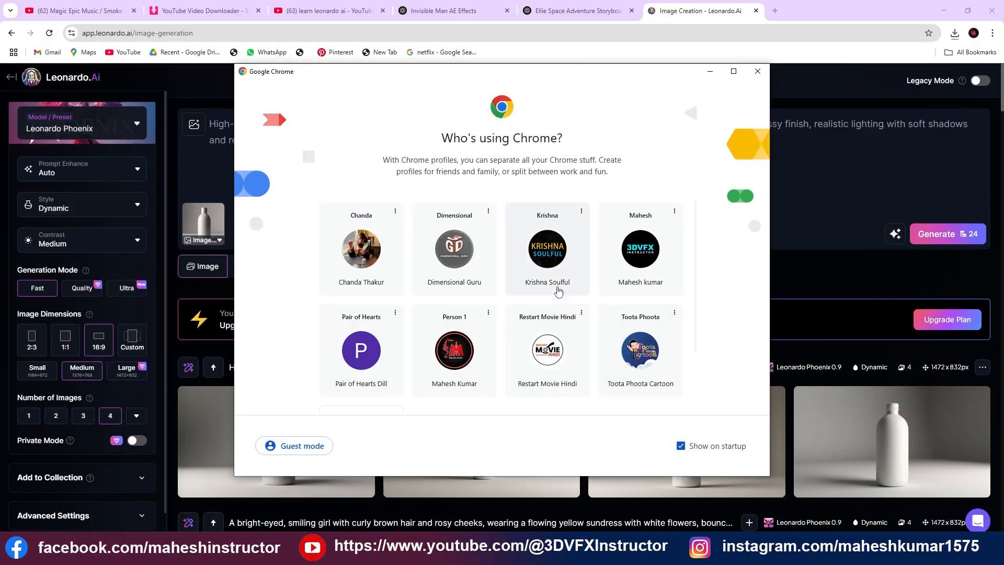
left_click(539, 242)
left_click(403, 229)
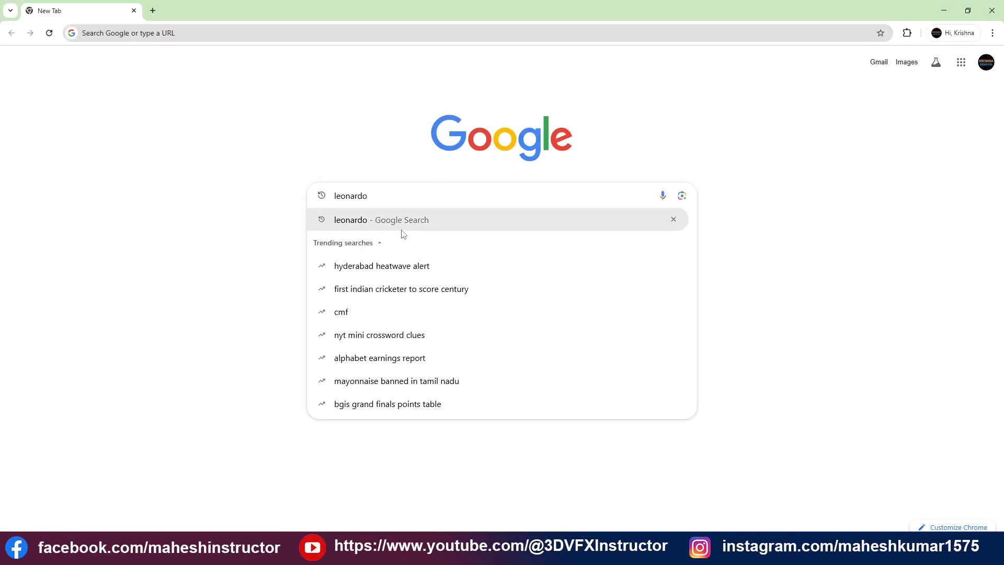
left_click(191, 161)
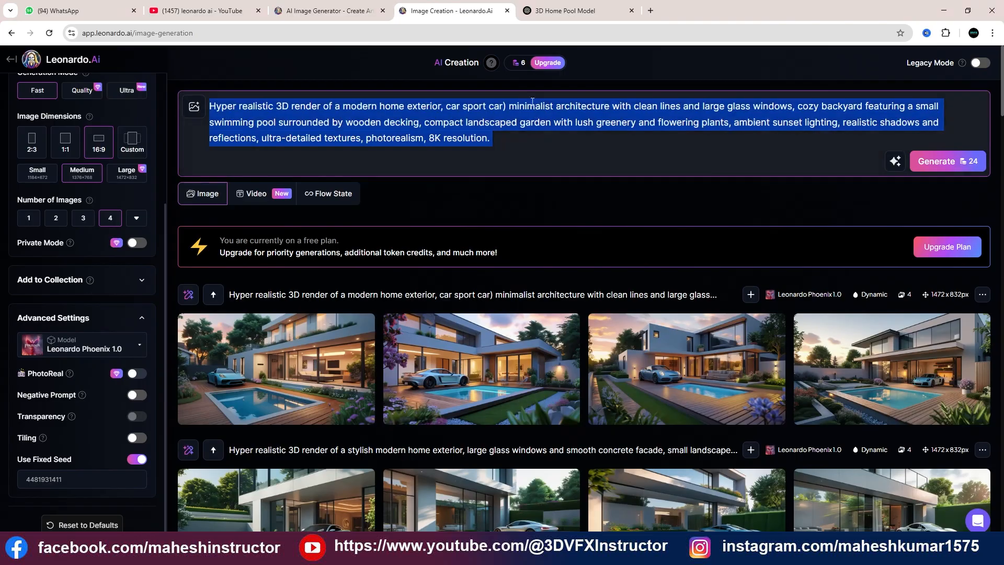
Go back to the ChatGPT chat and copy the strawberry label design prompt for a fruit product or beverage
left_click(565, 10)
scroll(418, 197, "up", 5)
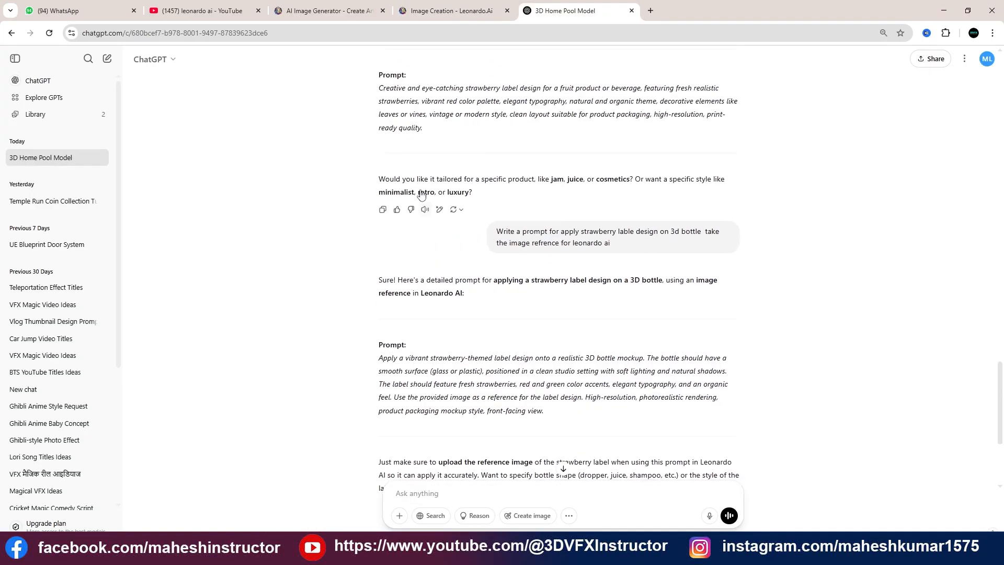
left_click_drag(380, 177, 474, 229)
key("ctrl+c")
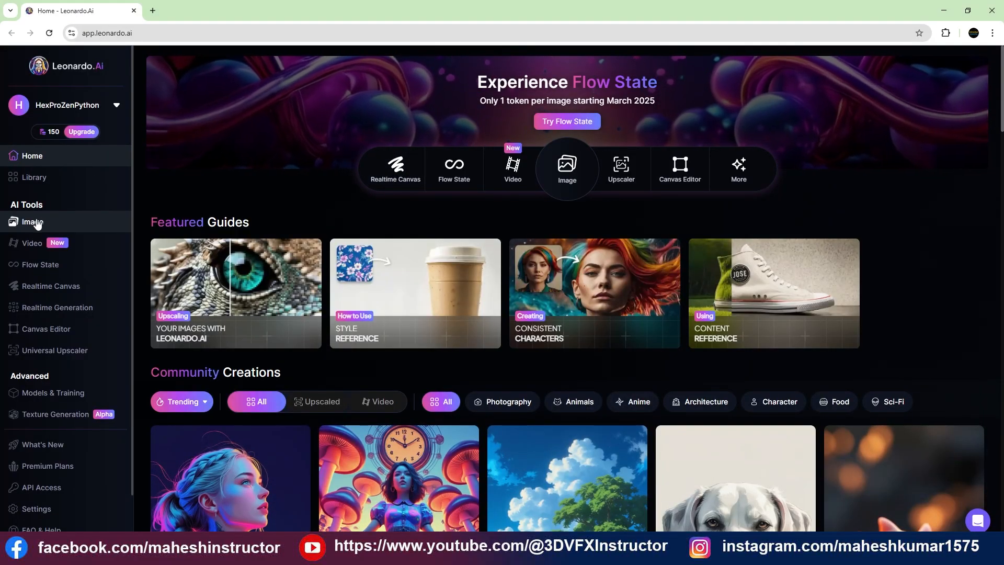
Open image creation in the other profile's Leonardo.Ai account, paste the strawberry label design prompt and generate four images
left_click(36, 222)
key("ctrl+a")
key("ctrl+v")
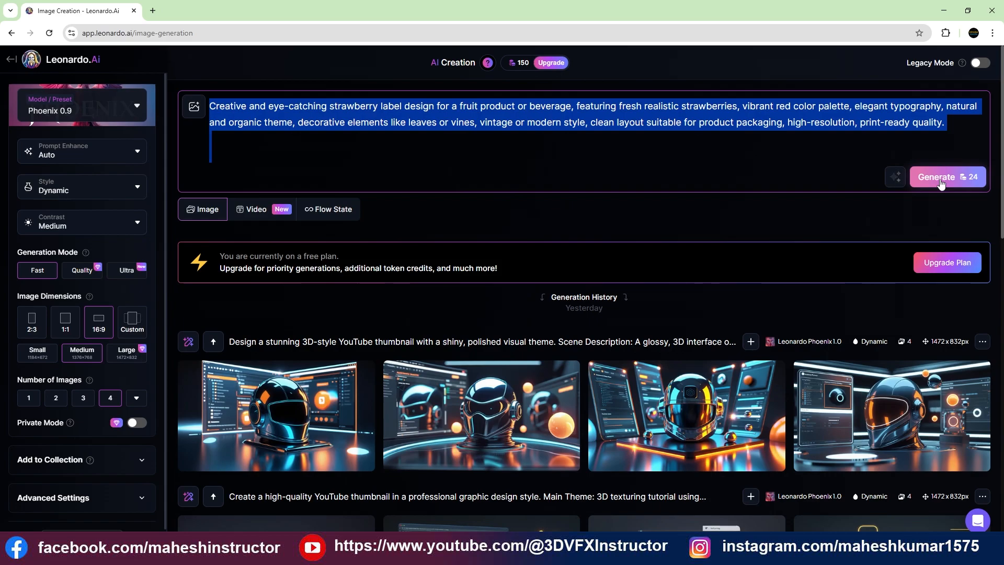
left_click(942, 182)
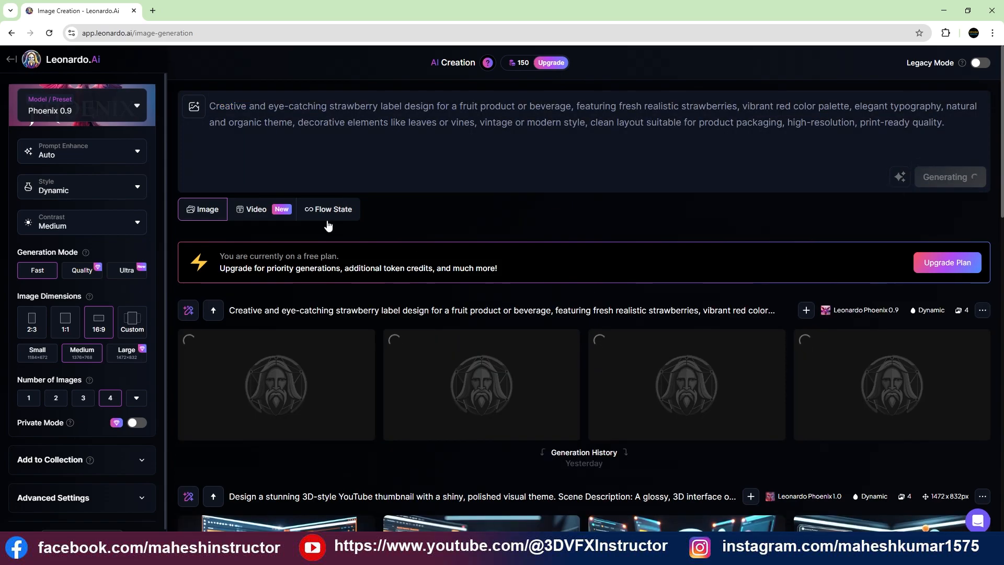
scroll(96, 335, "down", 1)
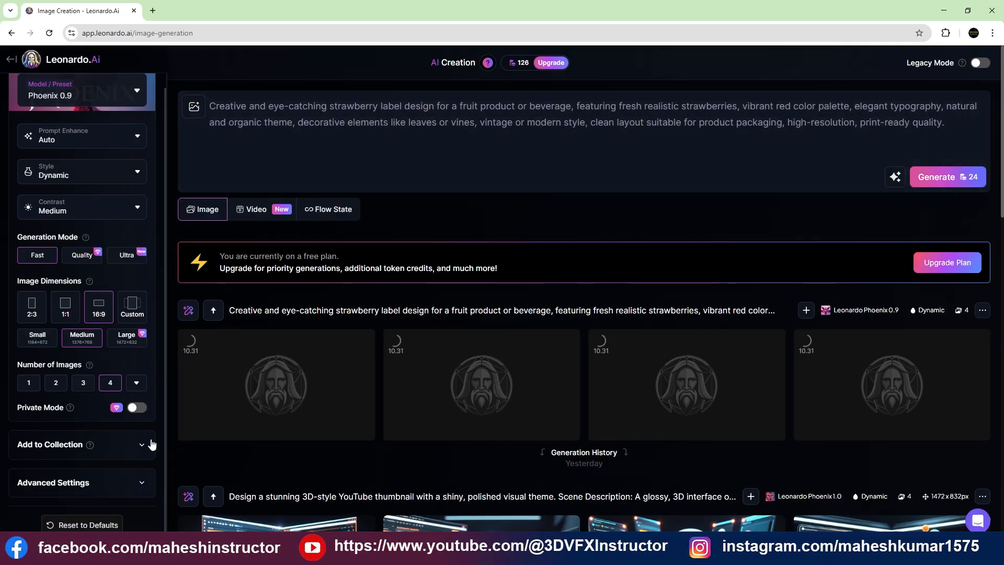
scroll(149, 444, "down", 2)
left_click(131, 484)
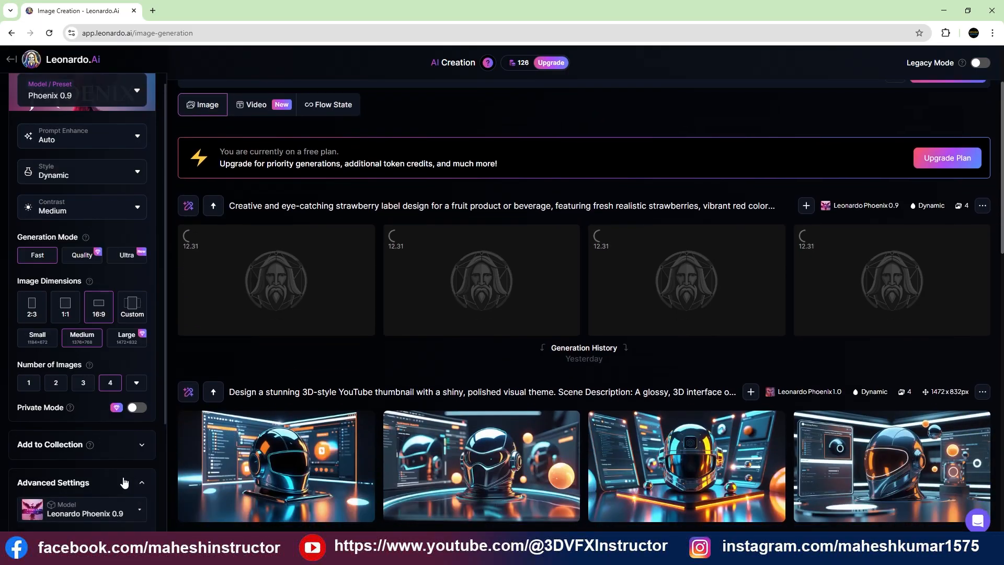
scroll(108, 467, "down", 3)
left_click(137, 396)
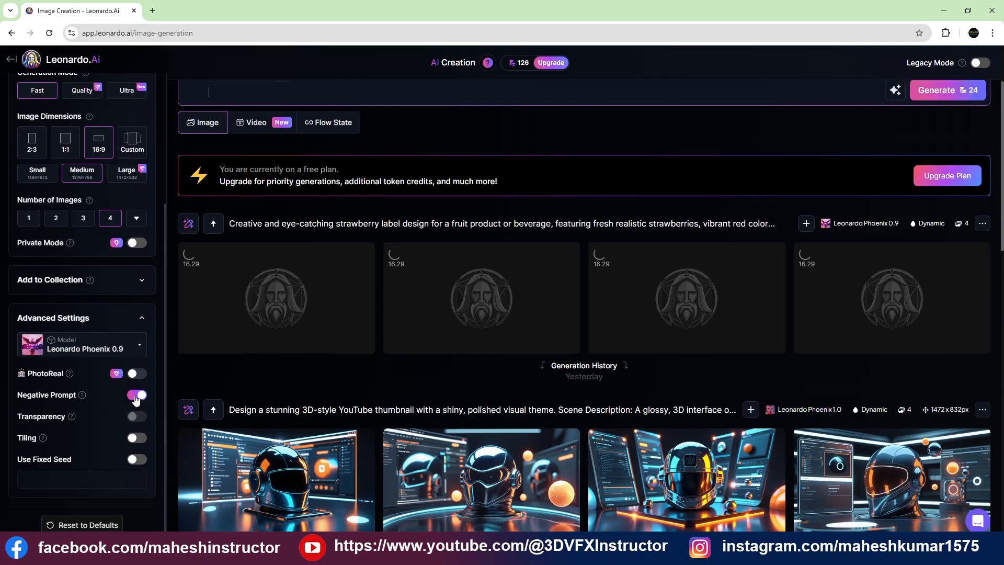
left_click(137, 396)
Download the second generated strawberry label image, the one with red script lettering surrounded by strawberries and leaves
scroll(414, 307, "up", 2)
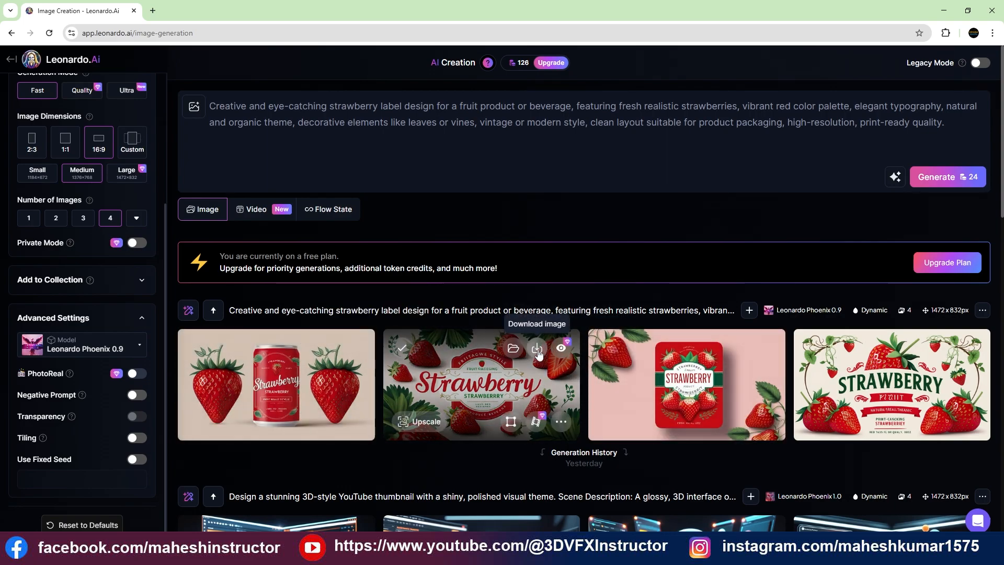
left_click(538, 350)
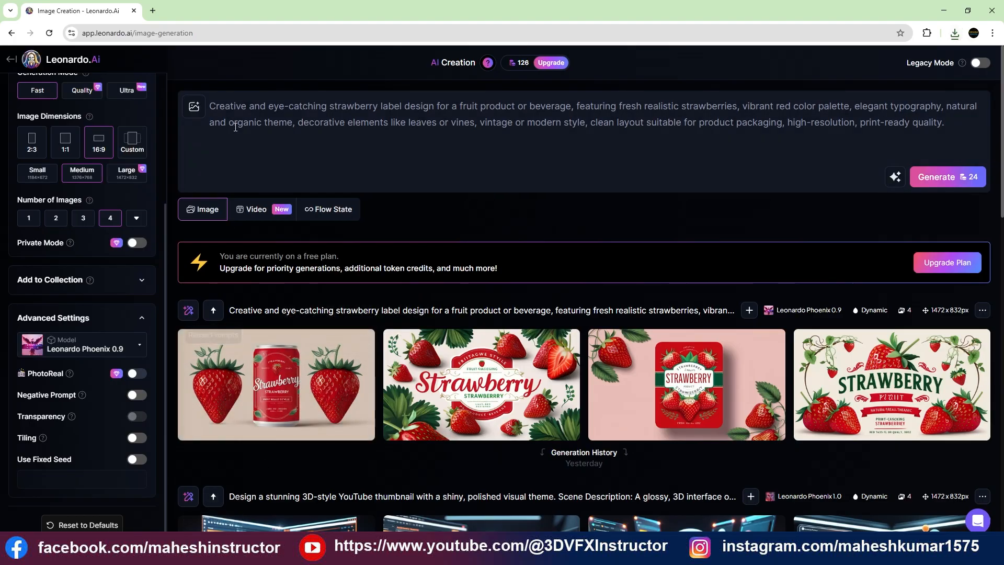
Return to the ChatGPT chat and copy the prompt for applying a strawberry label design on a 3D bottle
key("alt+Tab")
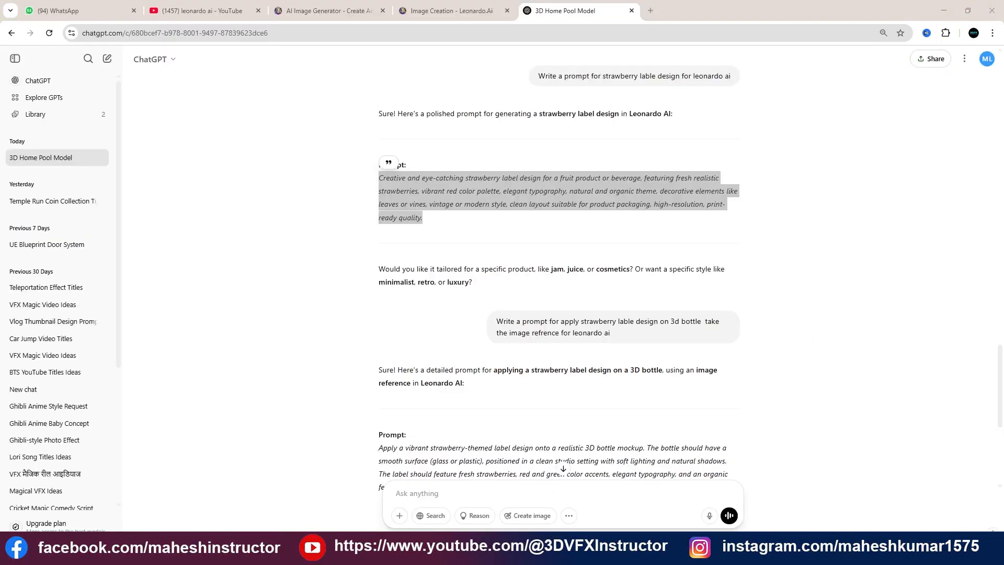
scroll(379, 250, "down", 4)
left_click_drag(377, 243, 565, 294)
key("ctrl+c")
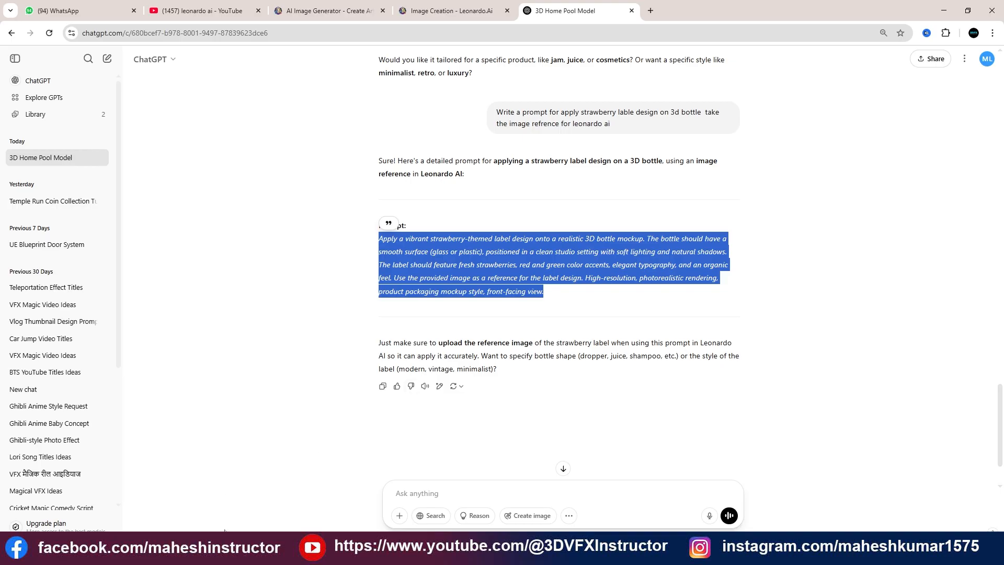
In the Leonardo.Ai window with the bottle reference, replace the blank bottle prompt with the copied strawberry bottle prompt and generate four images
key("alt+Tab")
left_click(413, 137)
key("ctrl+a")
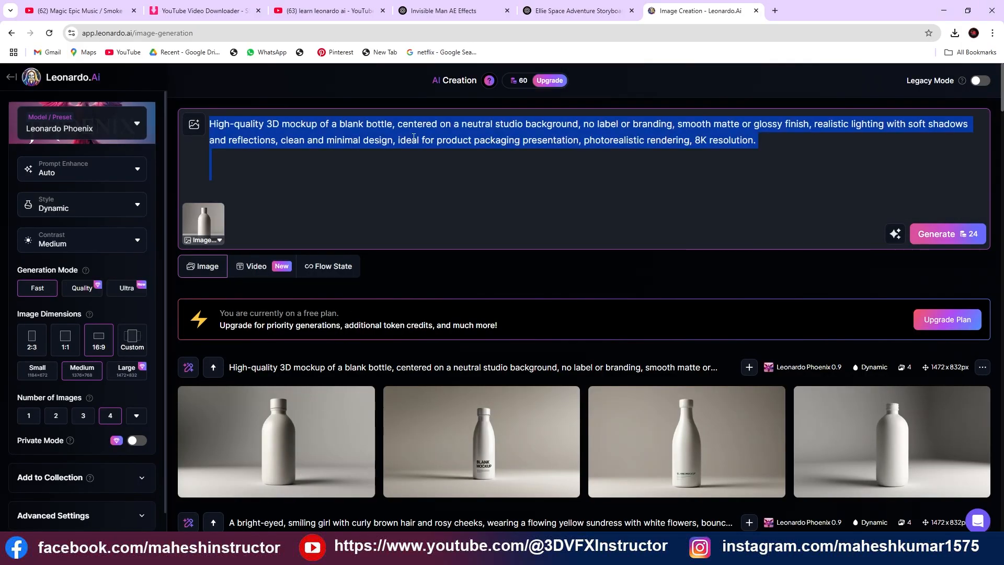
key("ctrl+v")
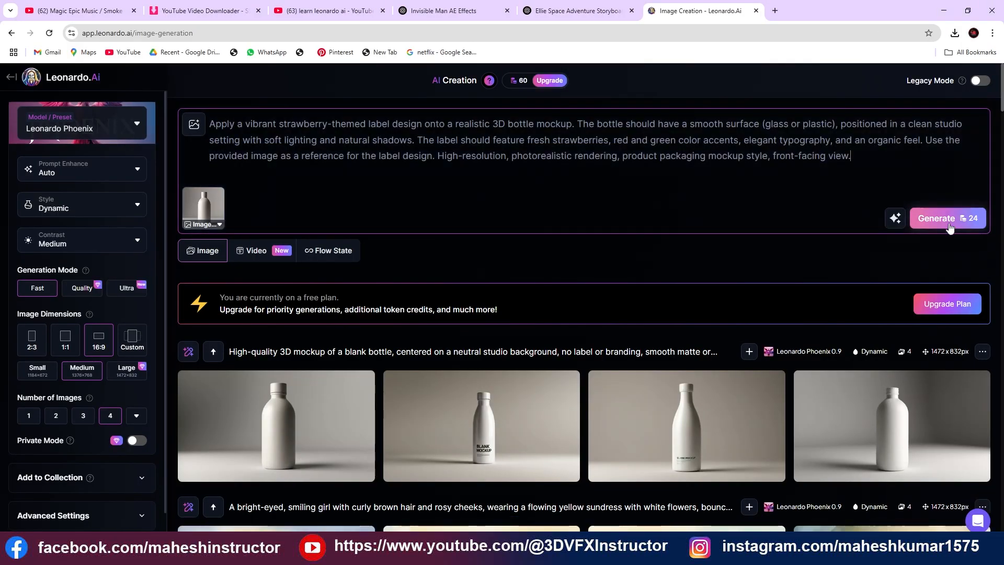
left_click(948, 224)
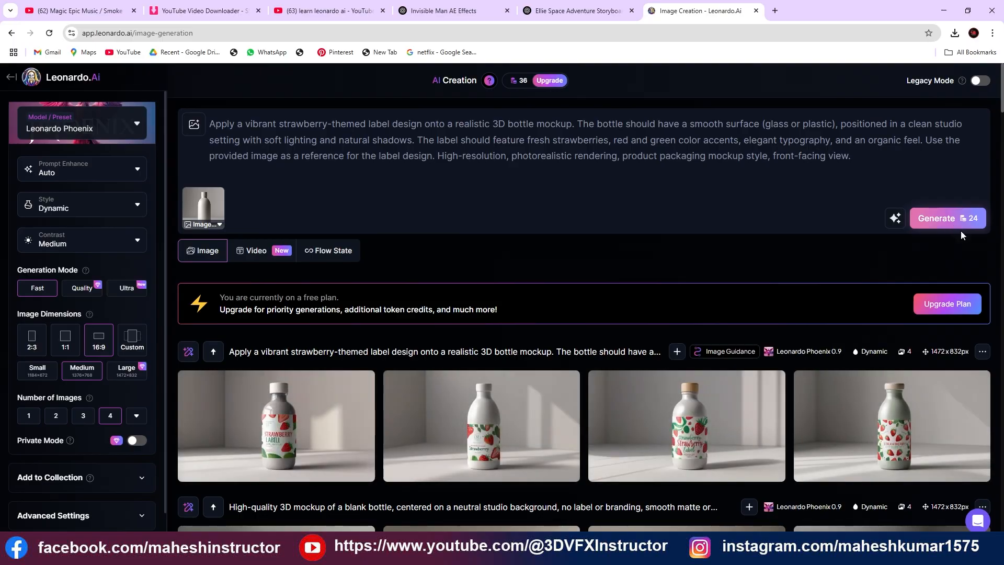
Examine each of the four generated strawberry-labelled bottle images at full size, comparing their label designs
scroll(642, 400, "down", 1)
left_click(526, 372)
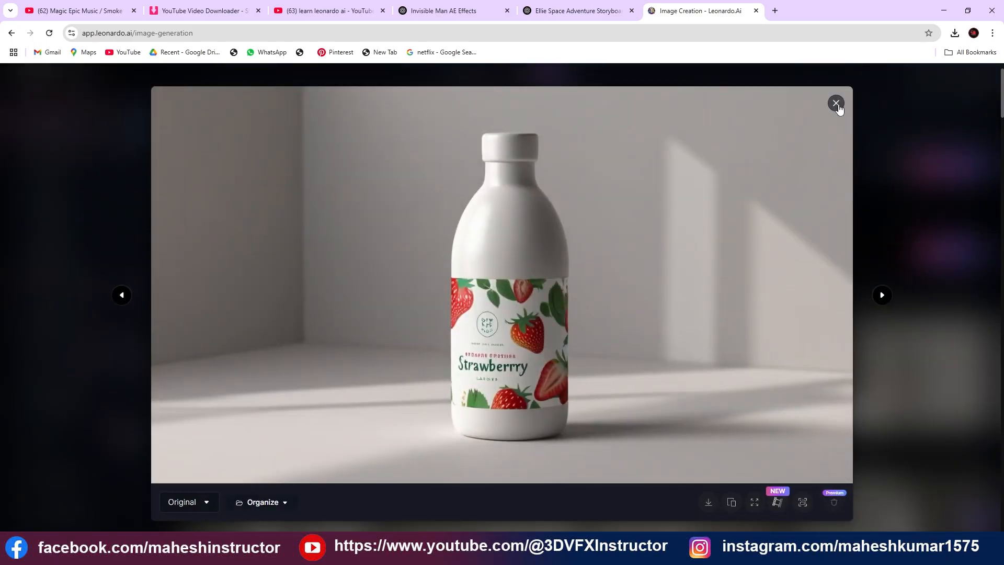
left_click(837, 105)
left_click(753, 361)
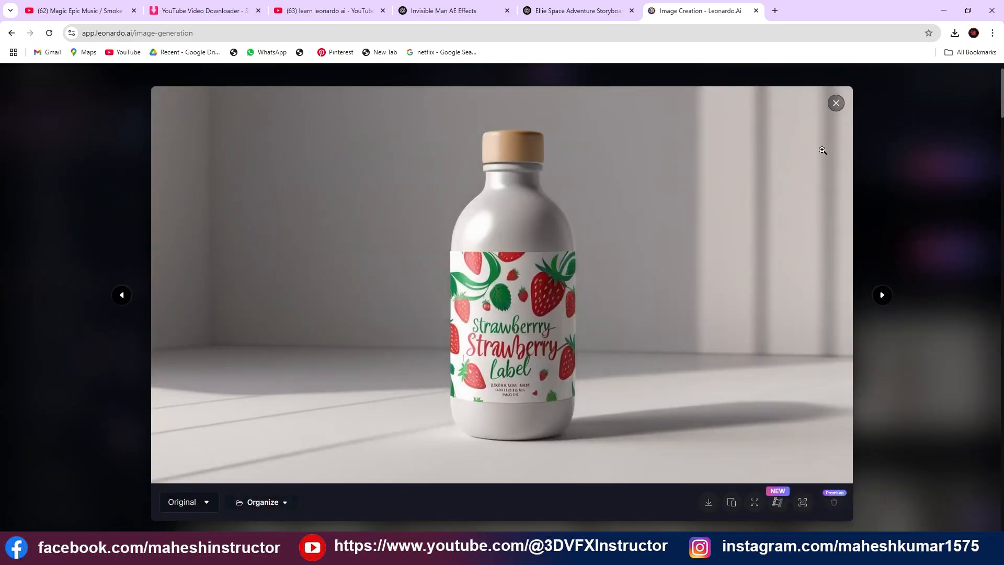
left_click(836, 104)
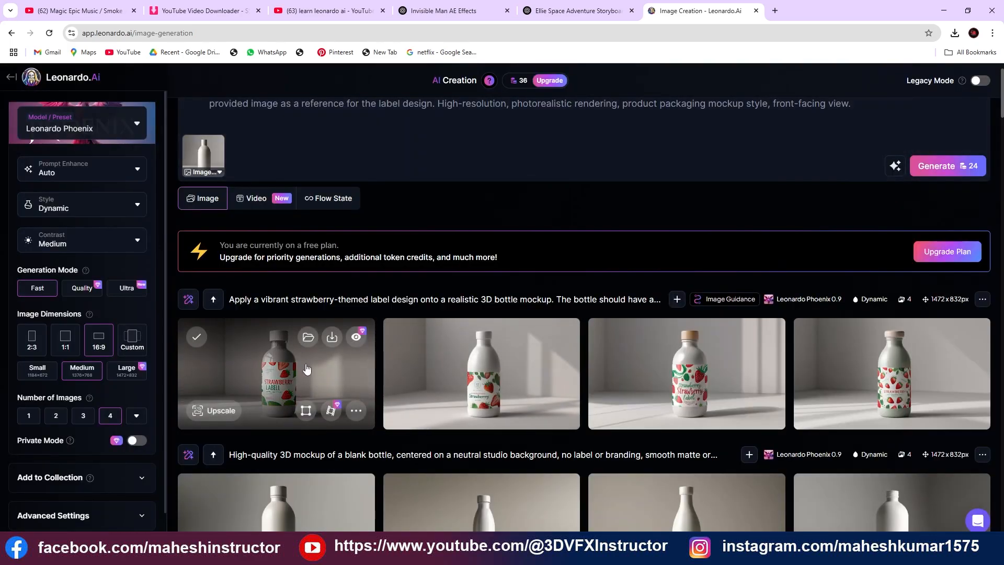
left_click(307, 369)
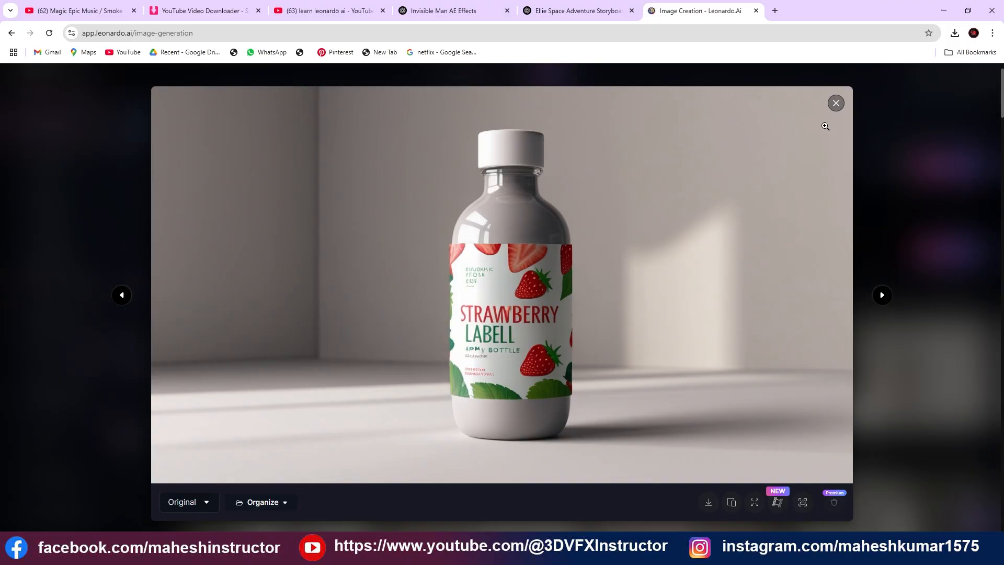
left_click(837, 103)
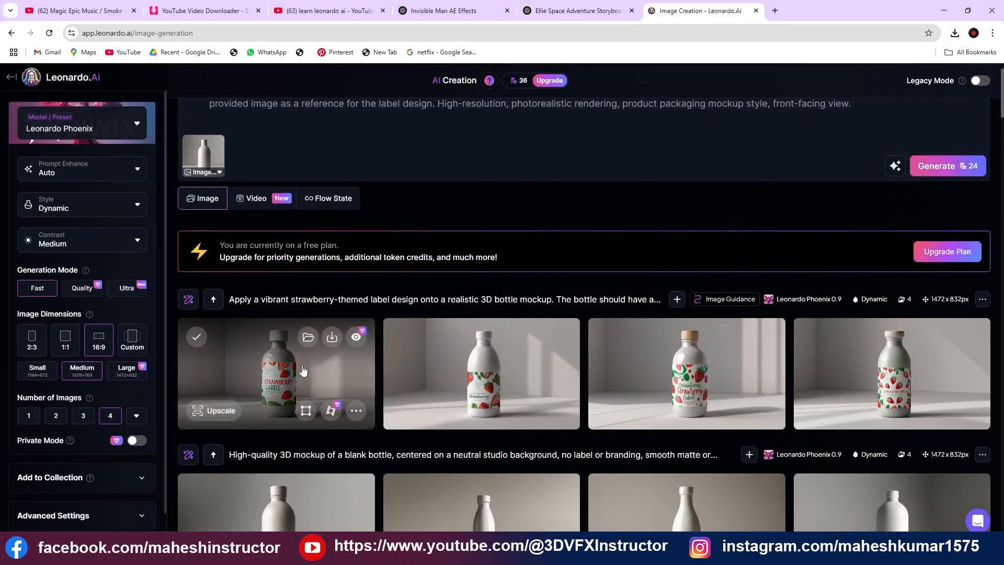
left_click(484, 370)
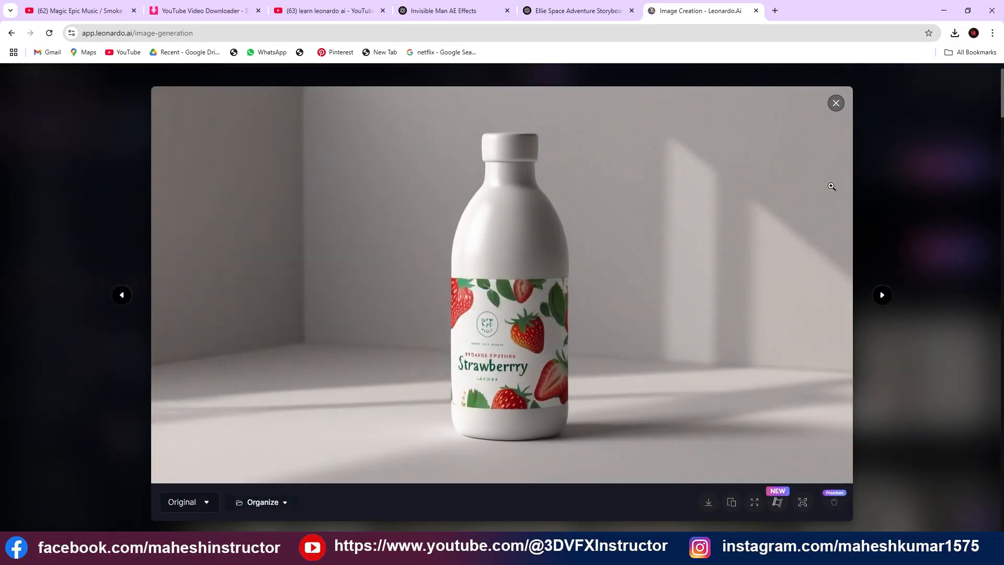
left_click(836, 102)
left_click(885, 369)
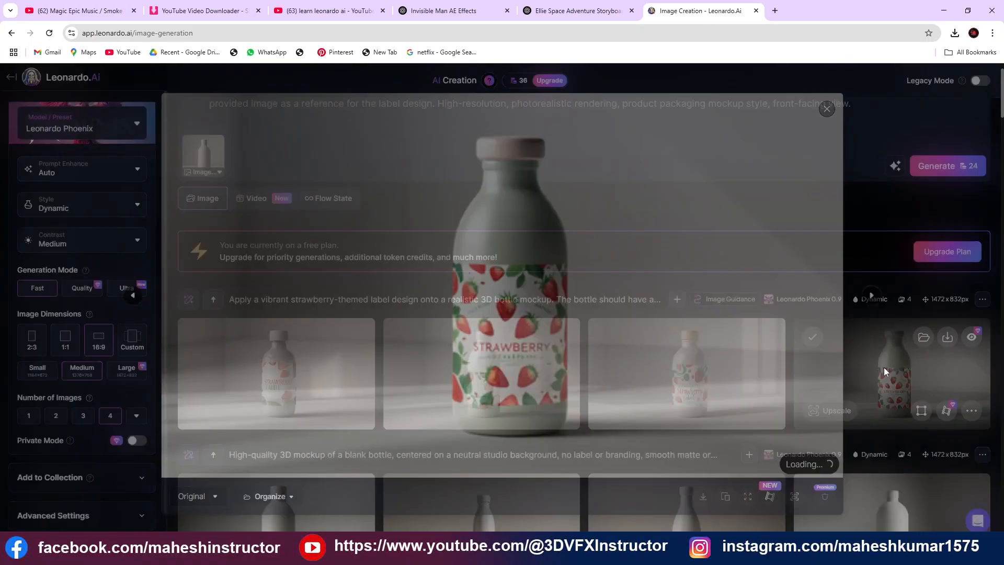
left_click(836, 103)
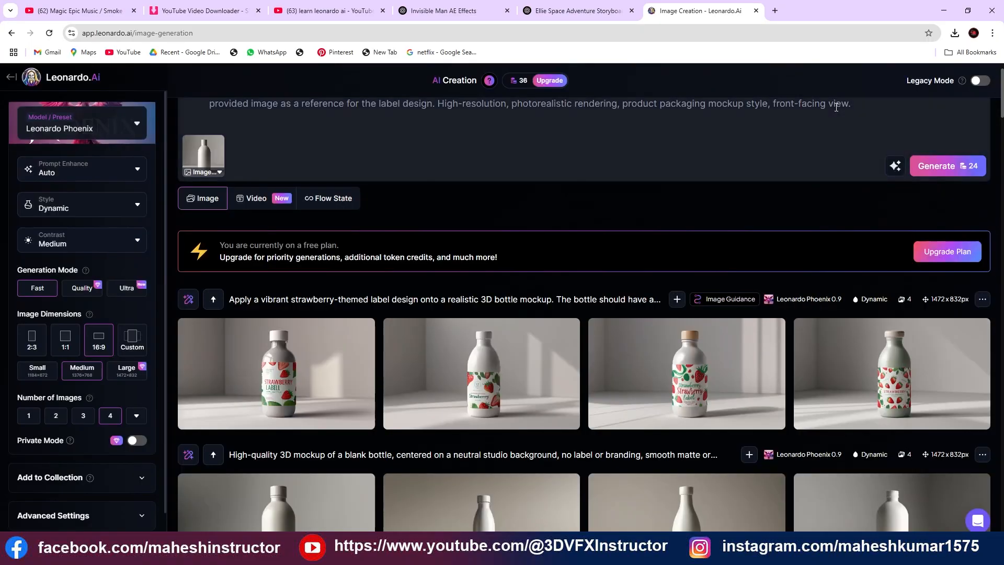